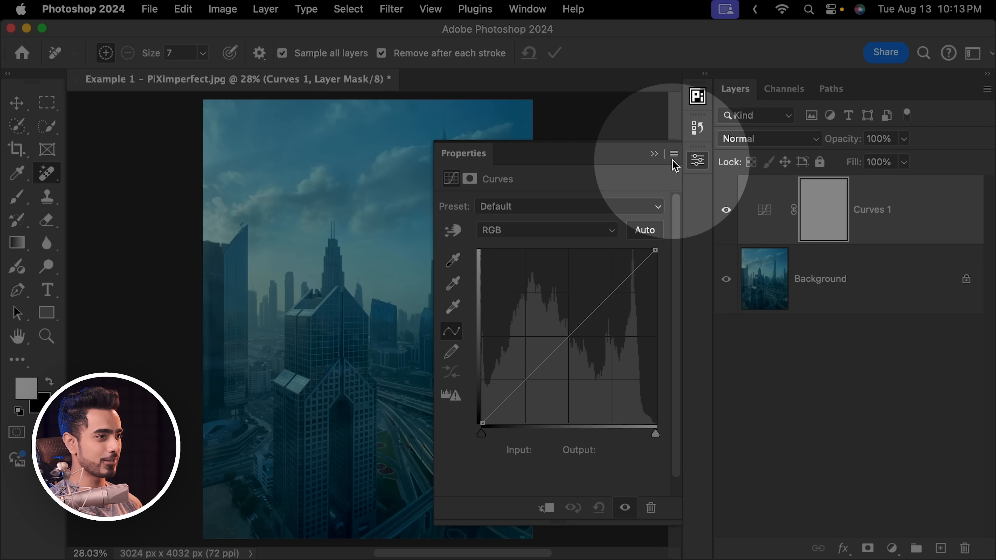
# Apply auto color correction to the Curves 1 adjustment using Find Dark & Light Colors with Snap Neutral Midtones enabled
pyautogui.click(673, 154)
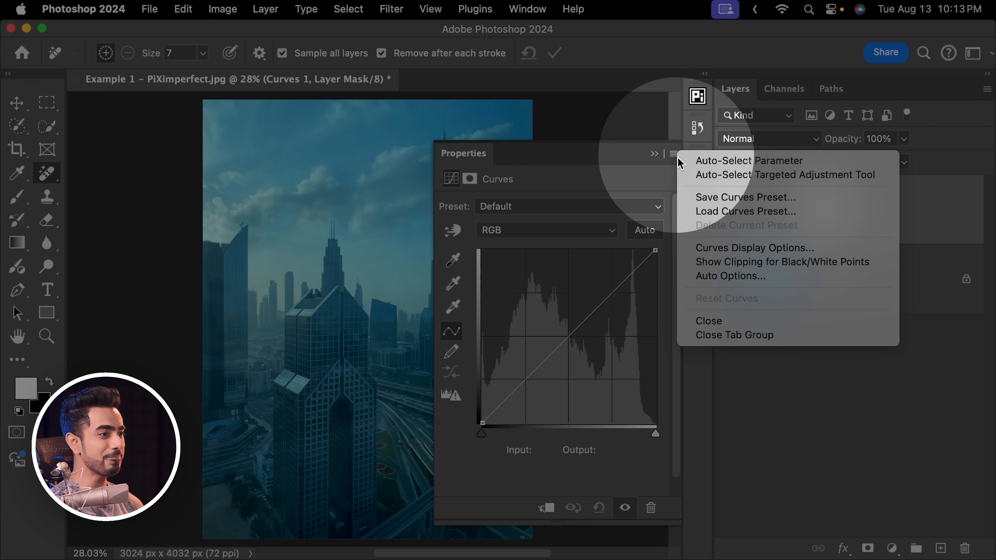
pyautogui.click(730, 276)
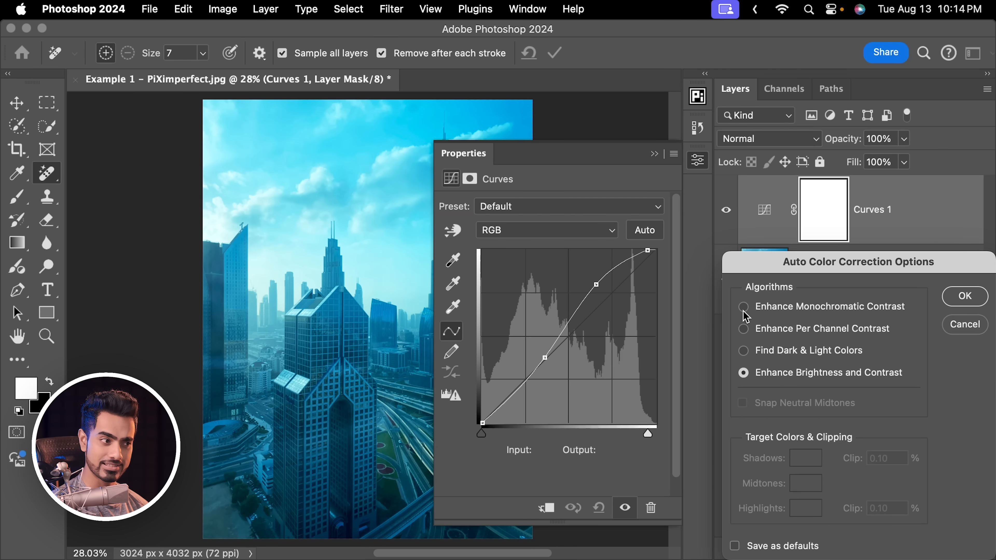
pyautogui.click(743, 307)
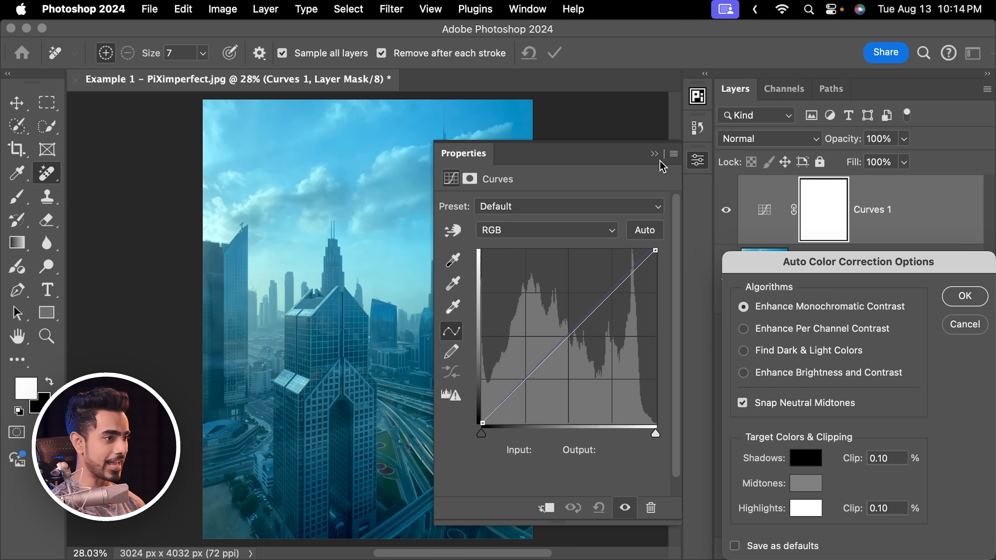
pyautogui.click(654, 154)
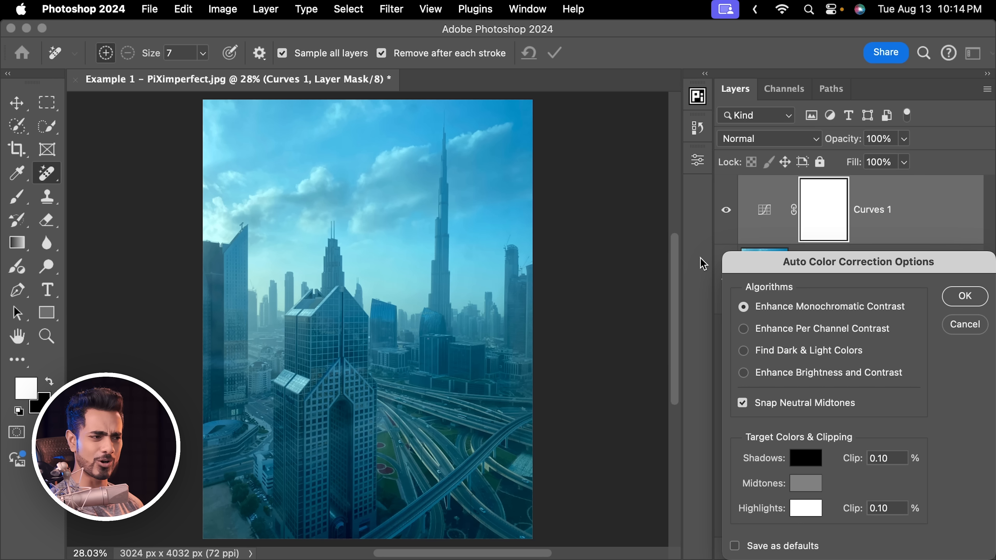
pyautogui.moveTo(776, 274); pyautogui.dragTo(651, 210)
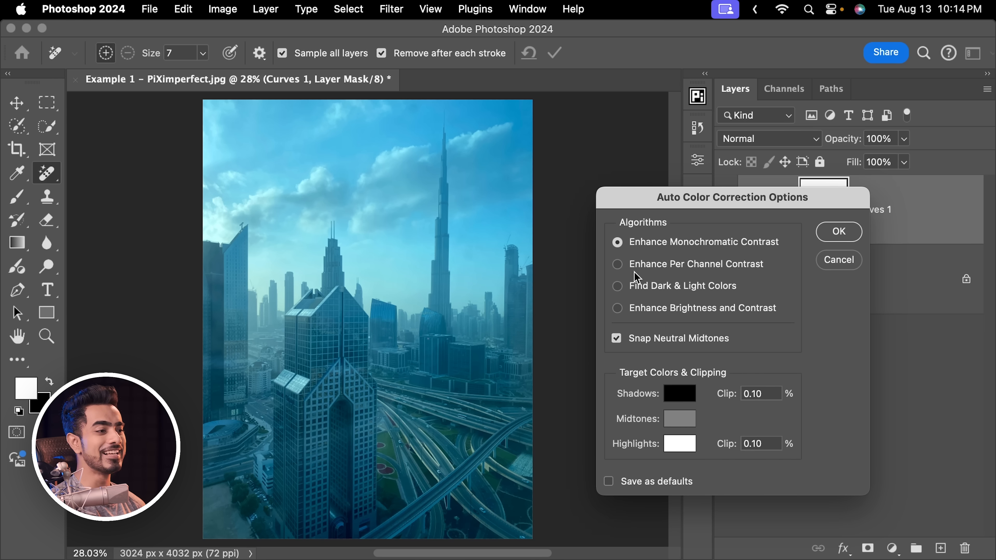
pyautogui.click(618, 265)
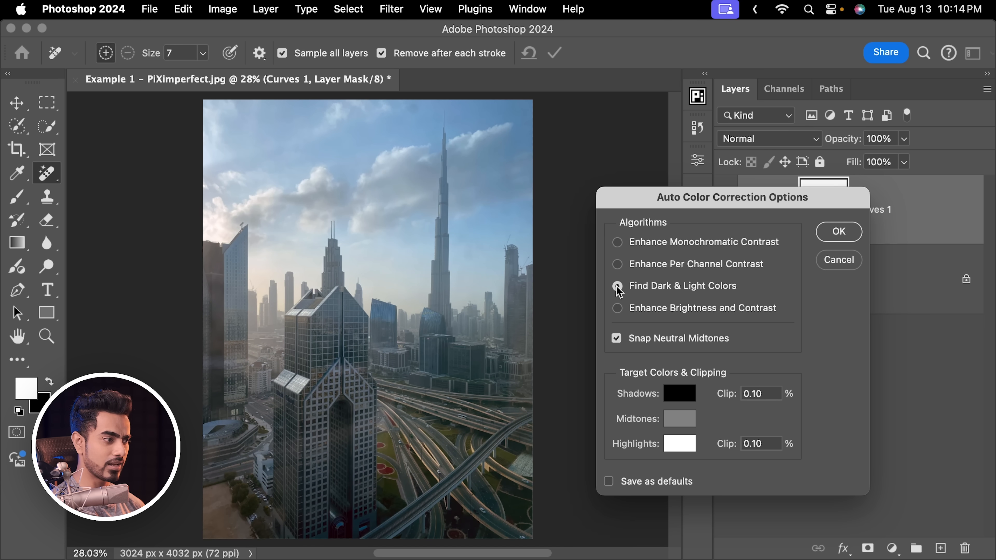
pyautogui.click(839, 233)
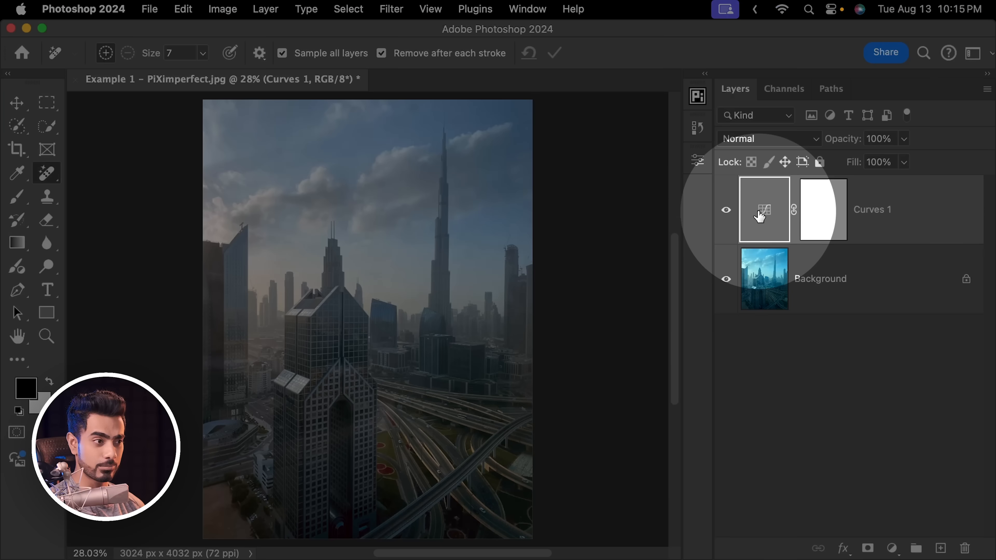
# Shape a gentle S-curve in the Curves 1 RGB channel, lowering the shadows and raising the upper midtones from input 152 to output 162
pyautogui.doubleClick(763, 212)
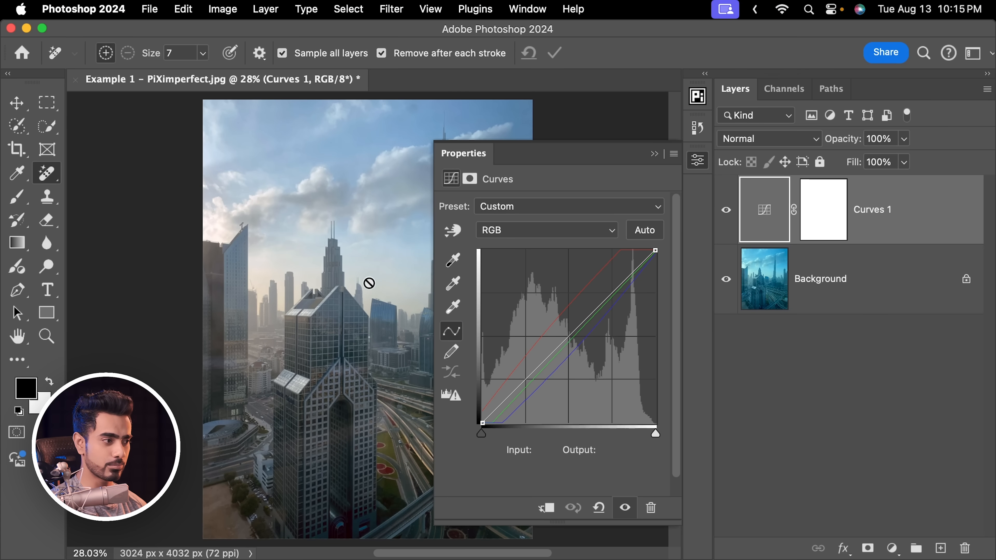
pyautogui.moveTo(362, 279); pyautogui.dragTo(284, 264)
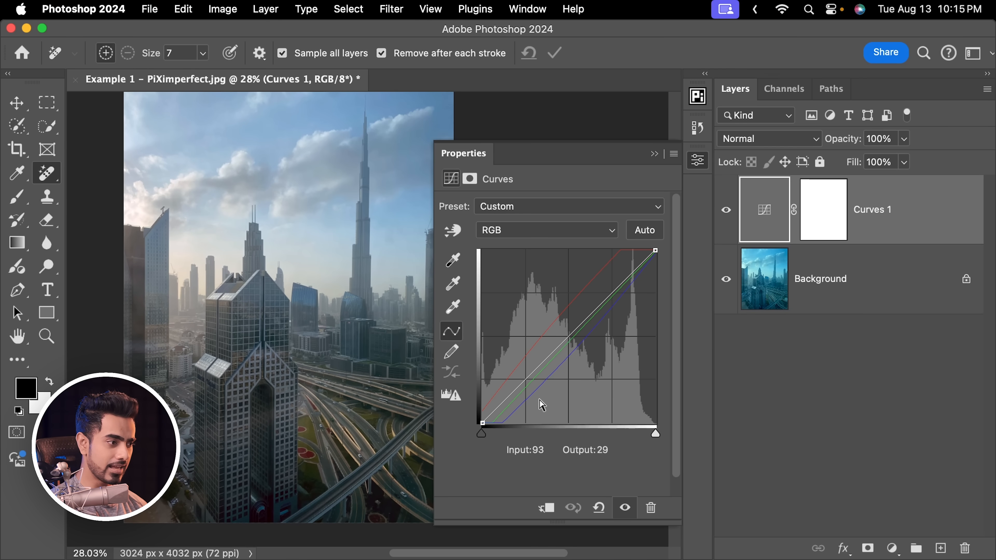
pyautogui.moveTo(524, 384); pyautogui.dragTo(525, 388)
pyautogui.moveTo(590, 322); pyautogui.dragTo(585, 313)
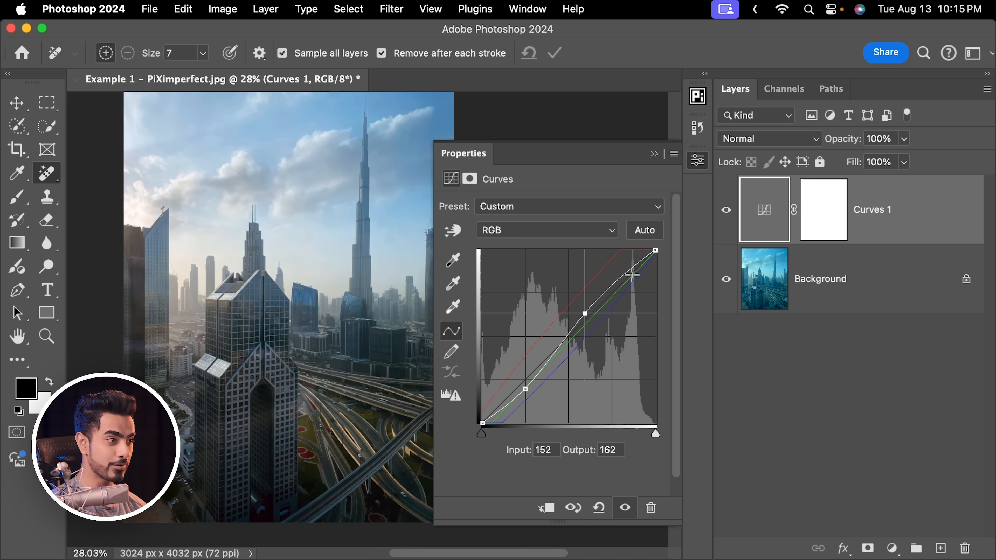
pyautogui.click(655, 154)
pyautogui.hscroll(-4, 653, 161)
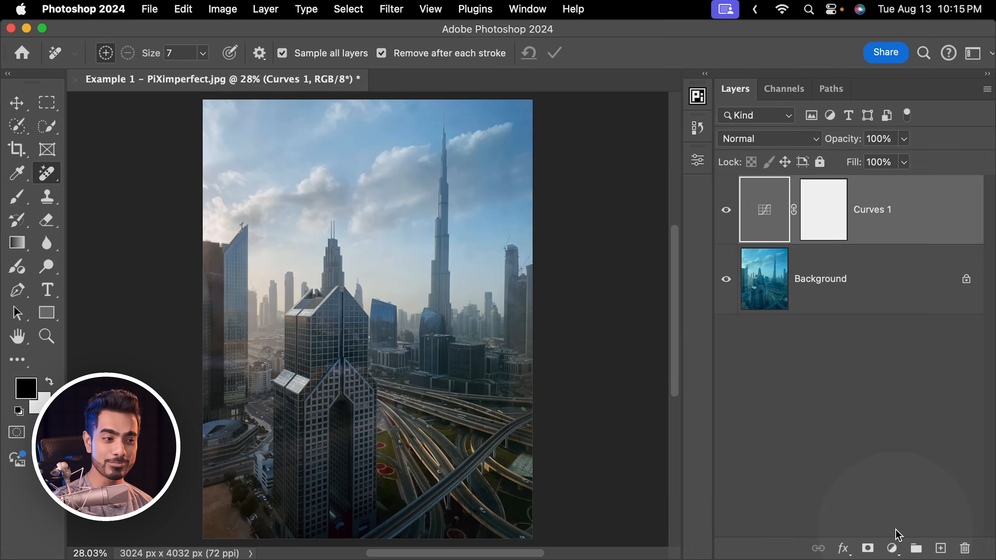
# Add a Color Lookup adjustment layer above Curves 1 and load the Crisp_Warm.look 3D LUT
pyautogui.click(893, 548)
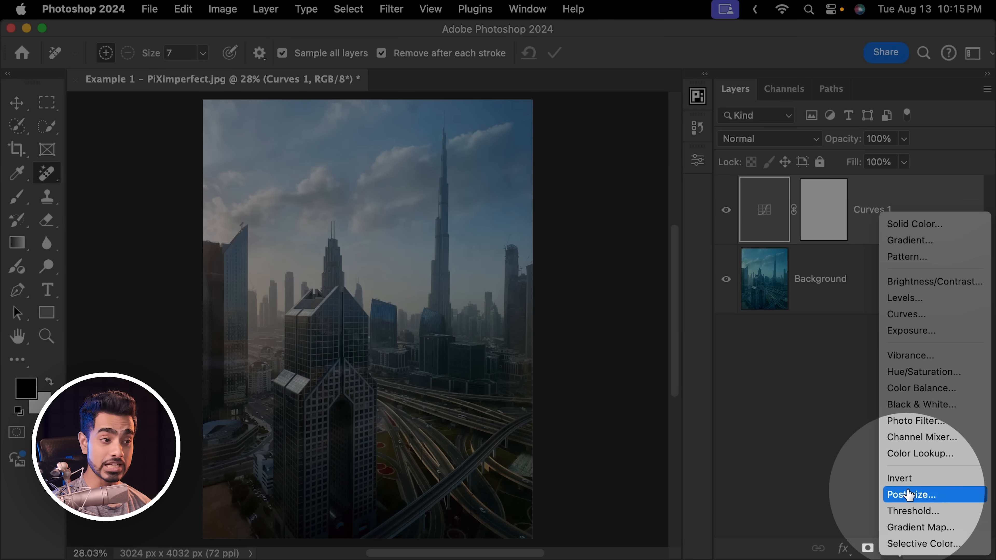
pyautogui.click(918, 454)
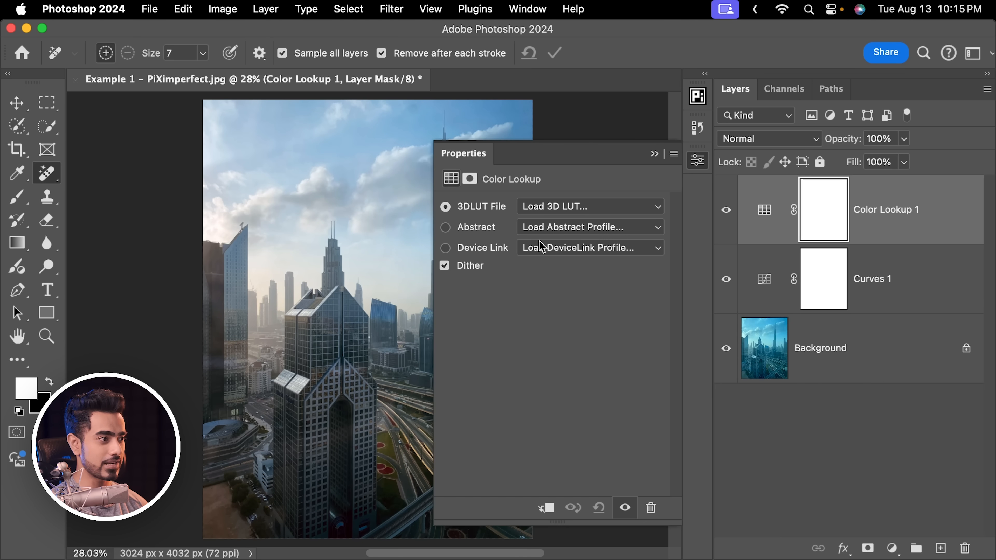
pyautogui.moveTo(396, 234); pyautogui.dragTo(318, 239)
pyautogui.click(587, 212)
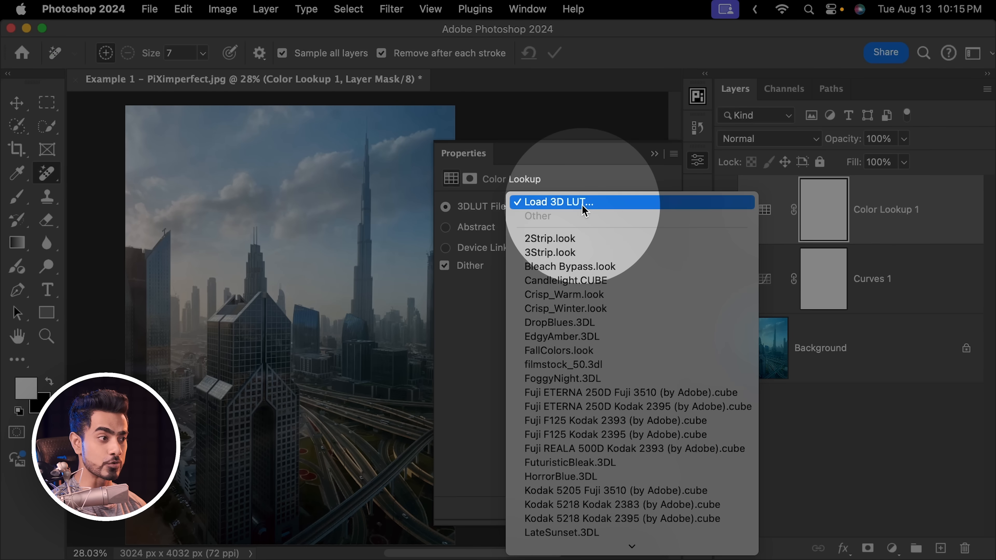
pyautogui.click(569, 294)
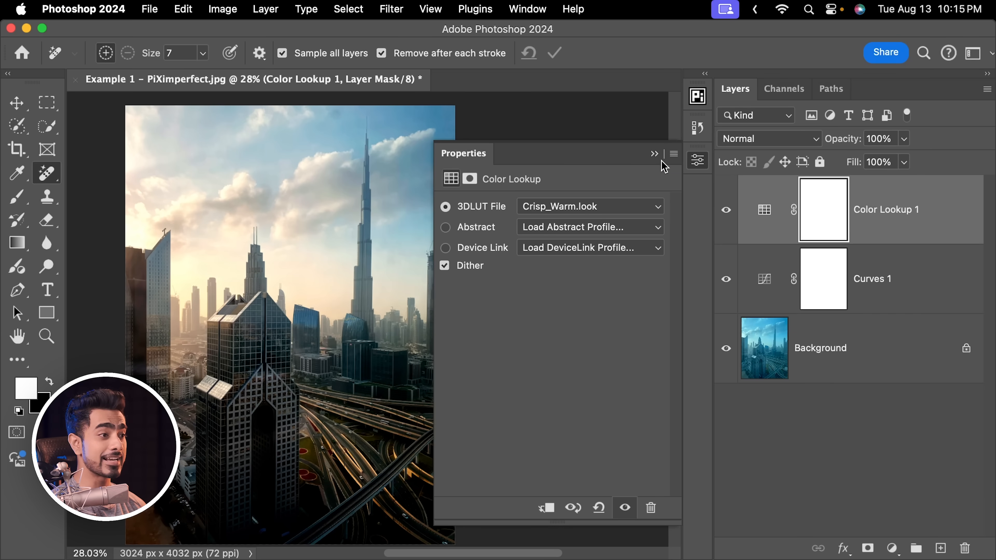
pyautogui.click(655, 155)
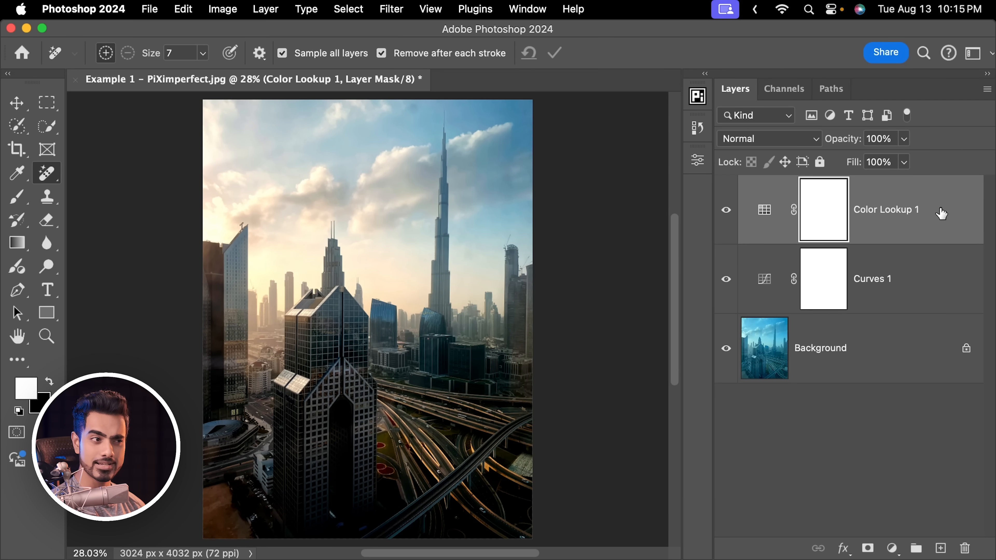
# Split the Underlying Layer black Blend If slider of Color Lookup 1 to 46 / 200, and compare the result with the original photo
pyautogui.doubleClick(938, 212)
pyautogui.moveTo(611, 149); pyautogui.dragTo(759, 92)
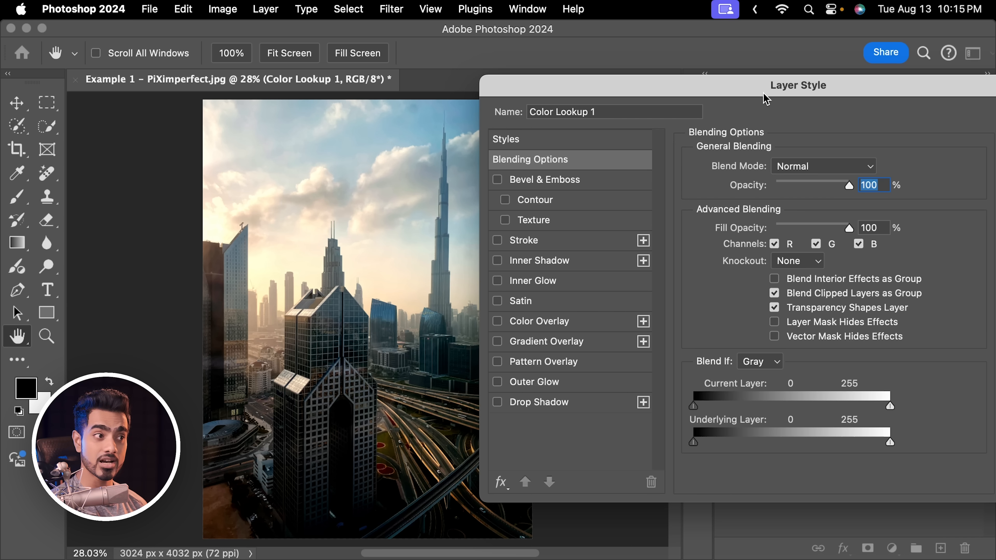
pyautogui.moveTo(774, 96); pyautogui.dragTo(369, 96)
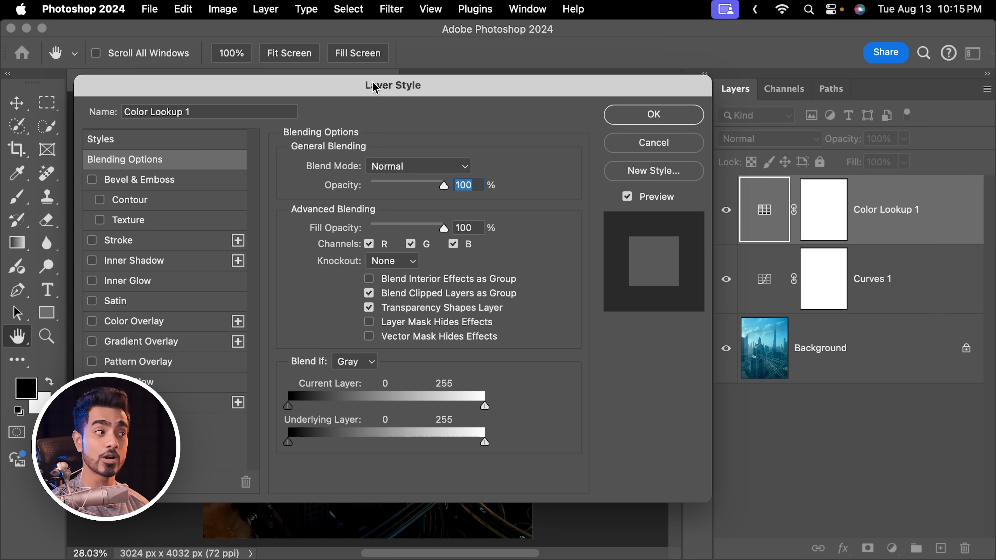
pyautogui.moveTo(376, 85); pyautogui.dragTo(837, 93)
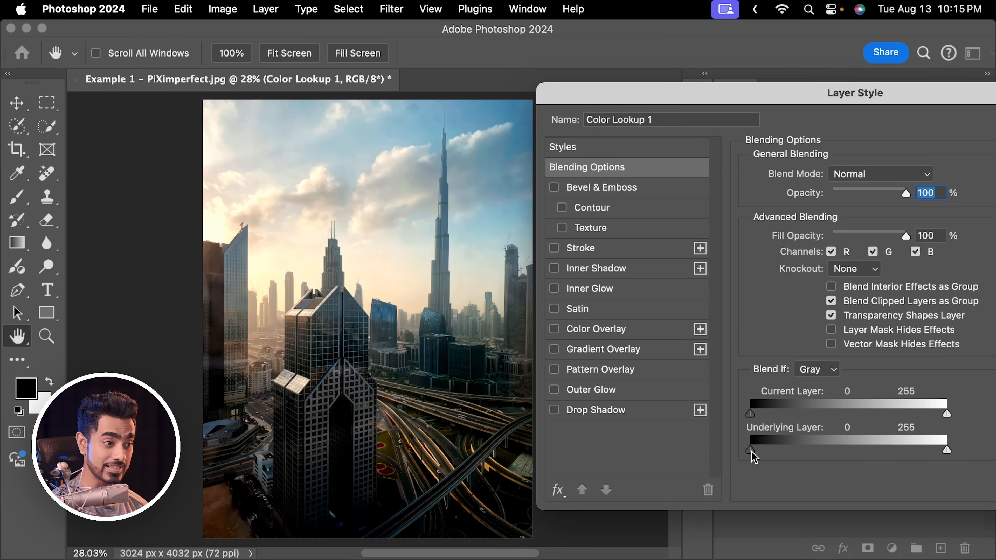
pyautogui.moveTo(751, 452); pyautogui.dragTo(836, 461)
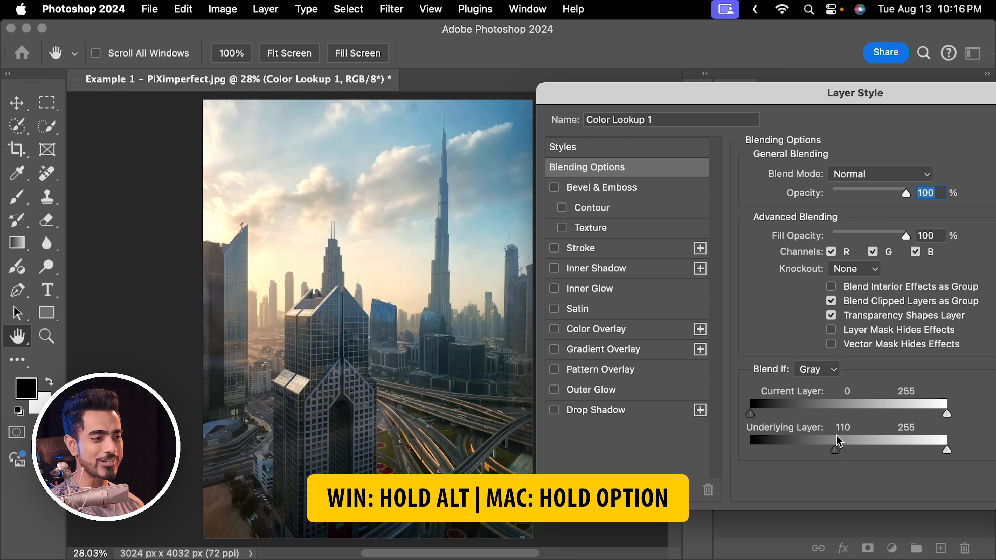
pyautogui.moveTo(839, 455); pyautogui.dragTo(875, 451)
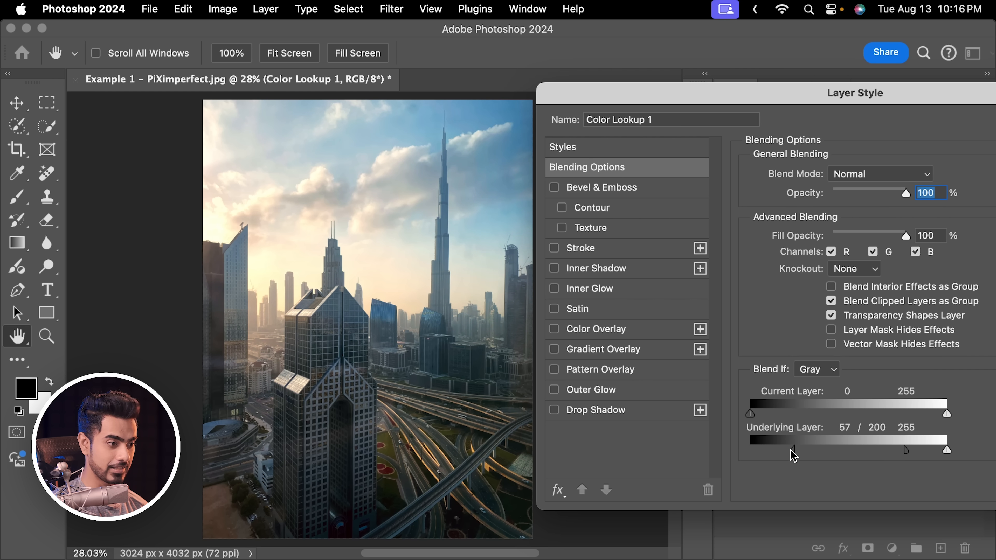
pyautogui.moveTo(825, 110); pyautogui.dragTo(548, 111)
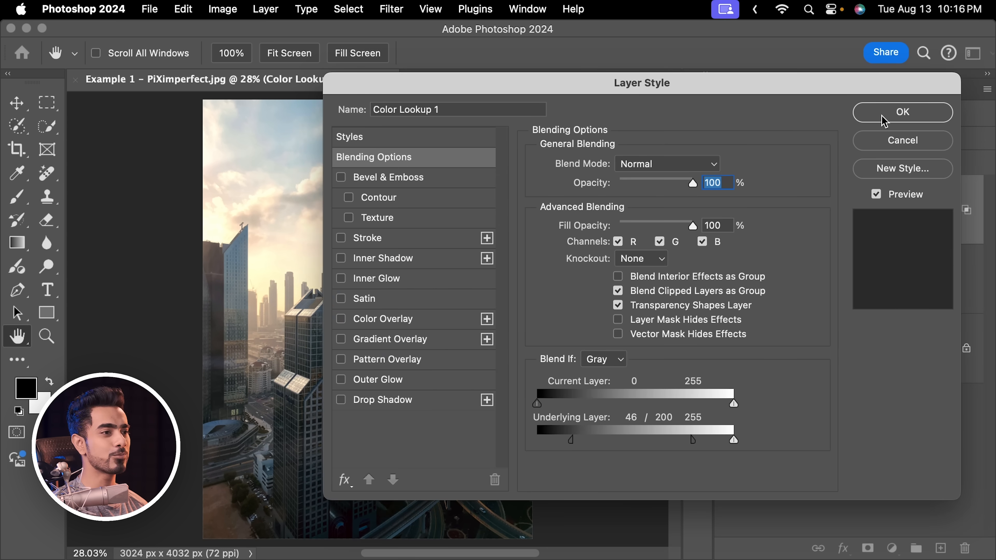
pyautogui.click(887, 117)
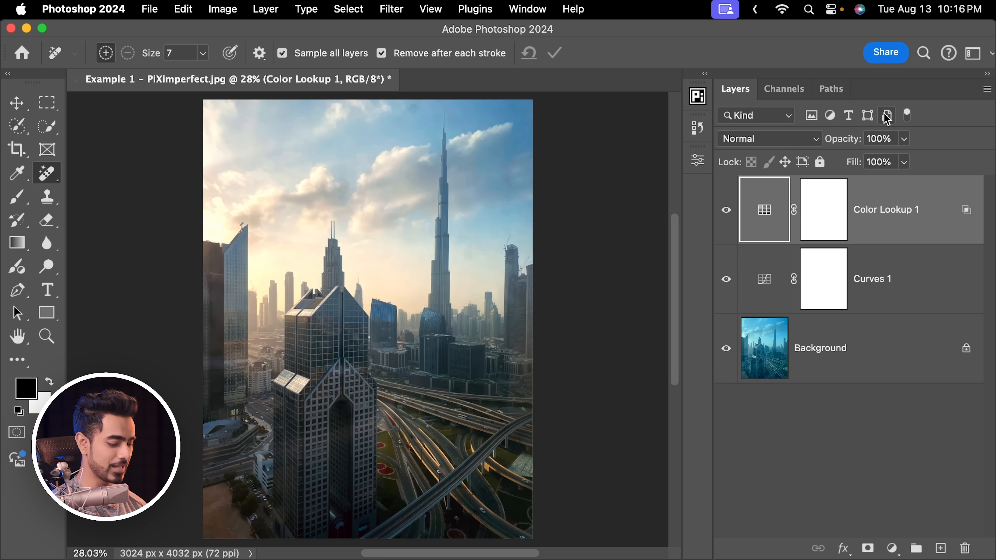
pyautogui.keyDown('alt'); pyautogui.click(727, 351); pyautogui.keyUp('alt')
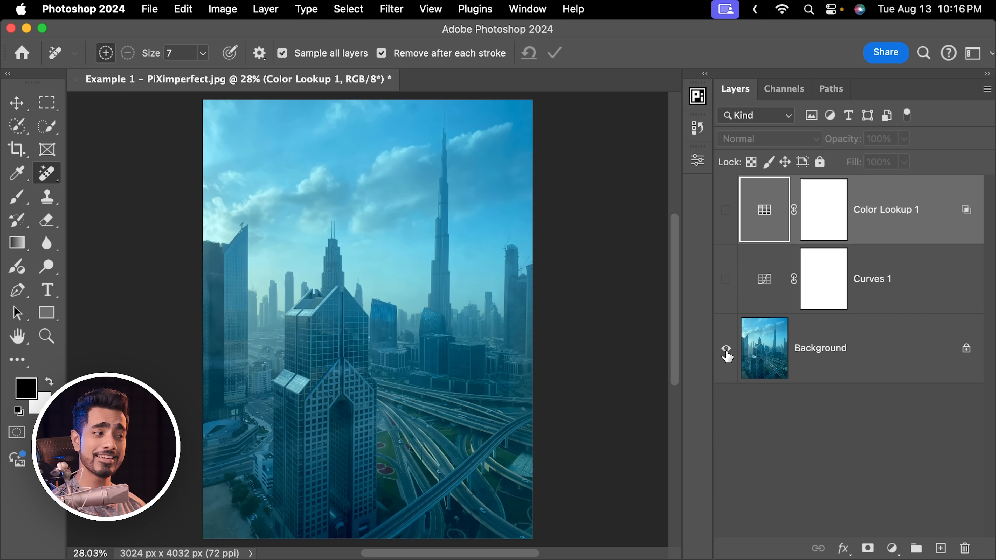
pyautogui.keyDown('alt'); pyautogui.click(726, 351); pyautogui.keyUp('alt')
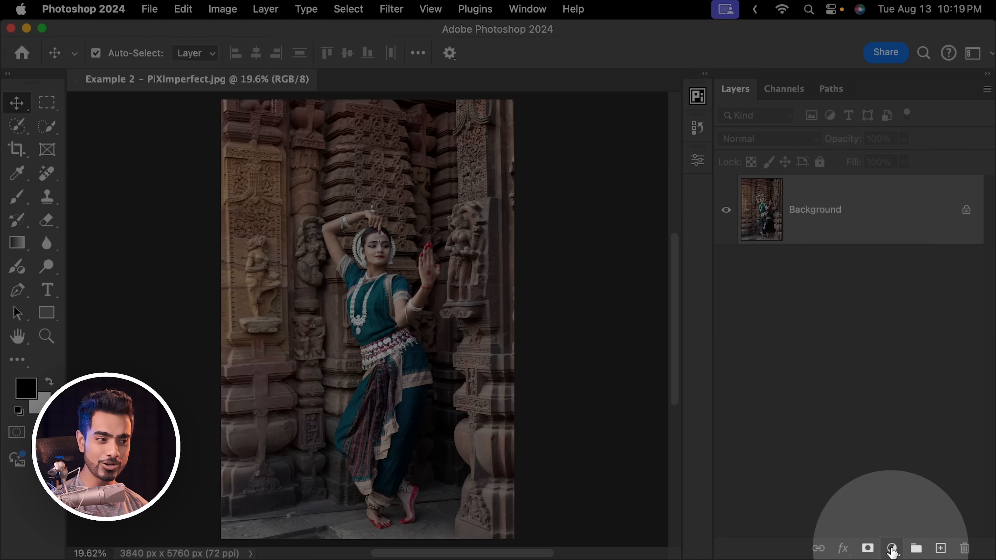
# Add a Curves adjustment layer to the dancer photo and darken it with an RGB midtone point at input 147, output 103
pyautogui.click(892, 549)
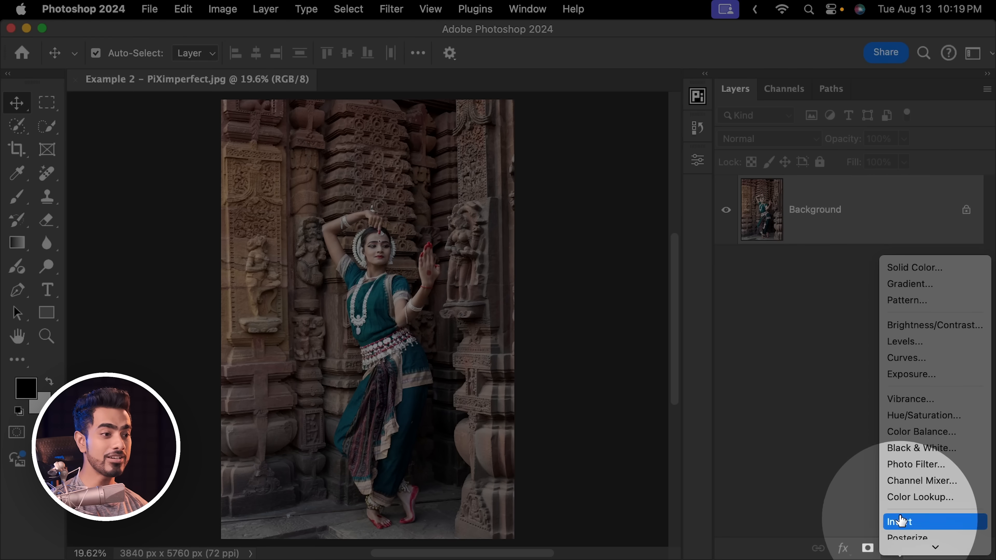
pyautogui.click(914, 359)
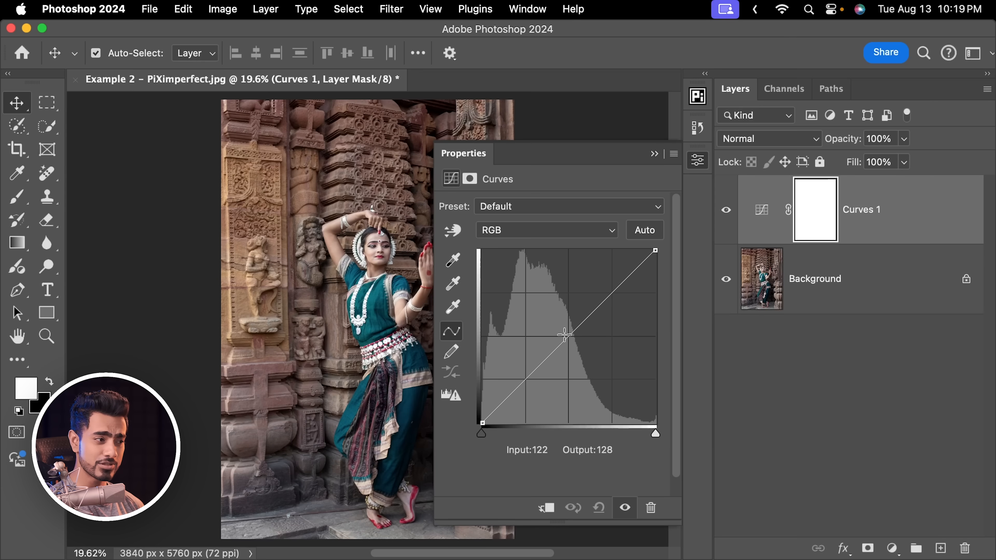
pyautogui.moveTo(571, 339); pyautogui.dragTo(581, 352)
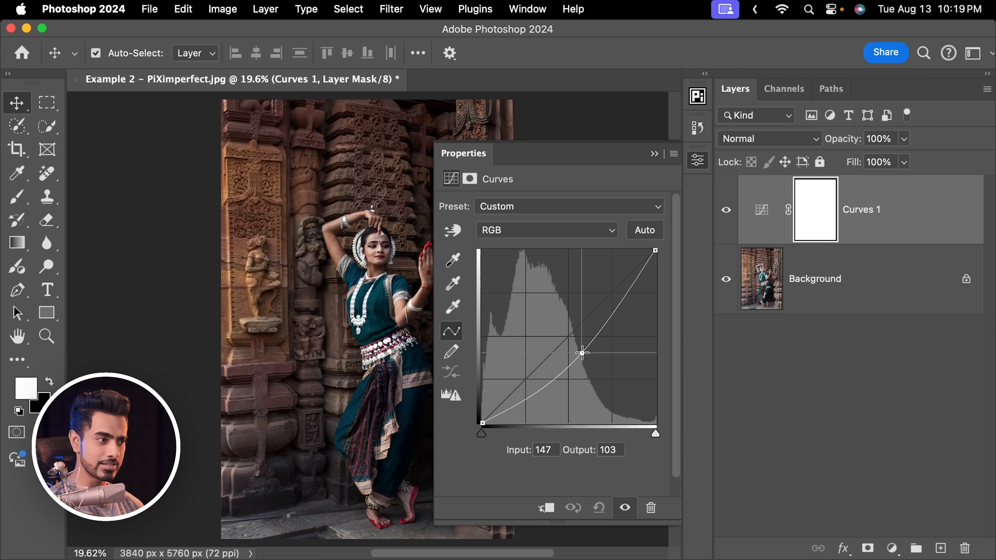
pyautogui.click(659, 159)
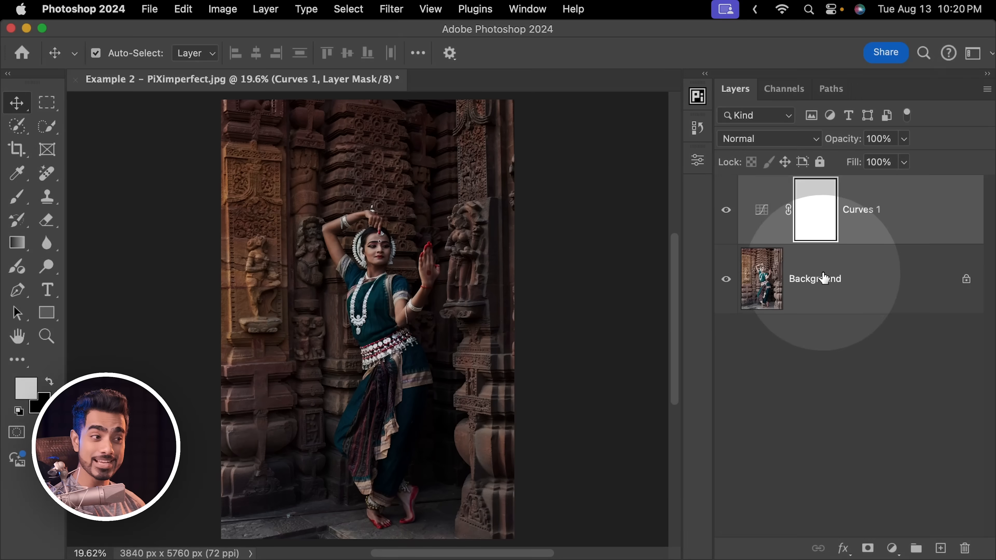
# Select the dancer on the Background layer with the Quick Selection Tool's Select Subject command
pyautogui.click(821, 280)
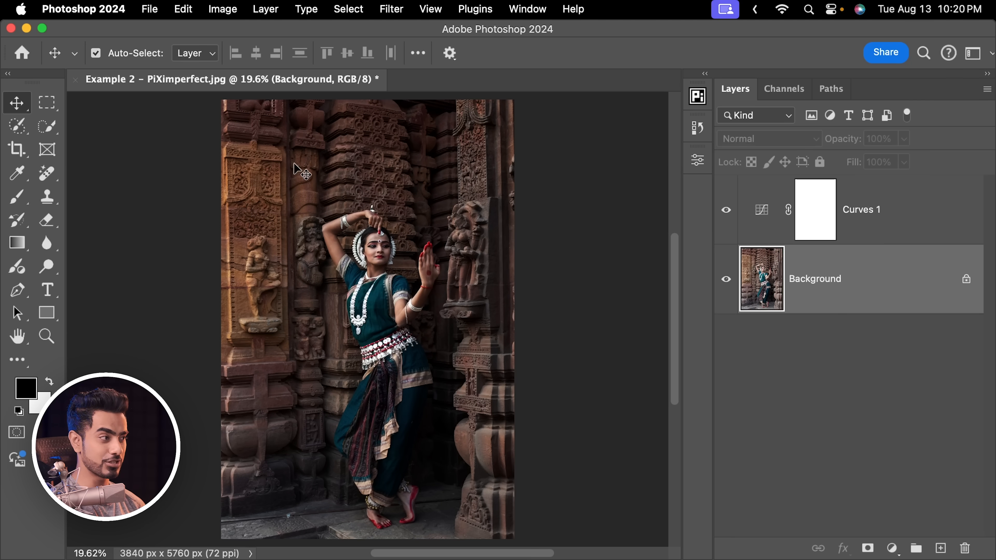
pyautogui.click(51, 128)
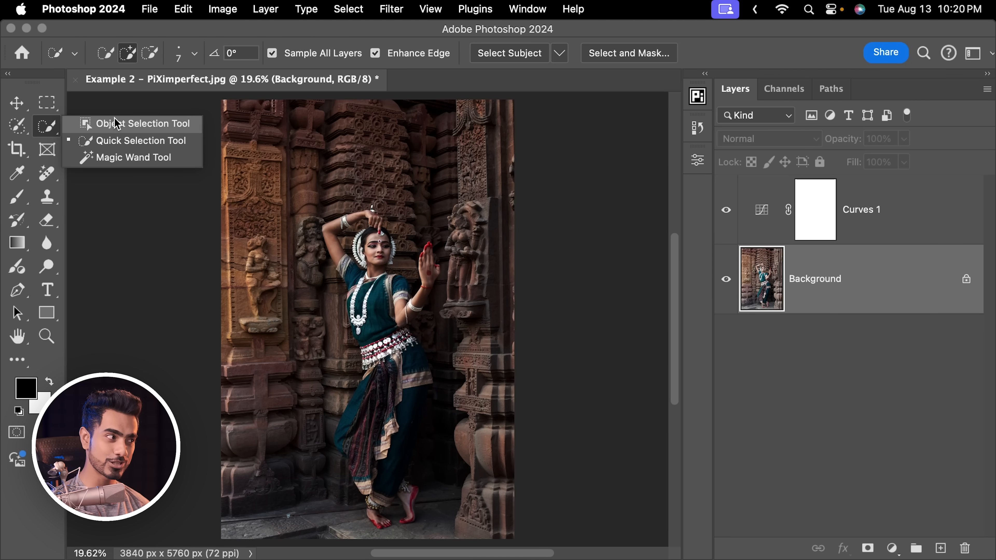
pyautogui.click(115, 141)
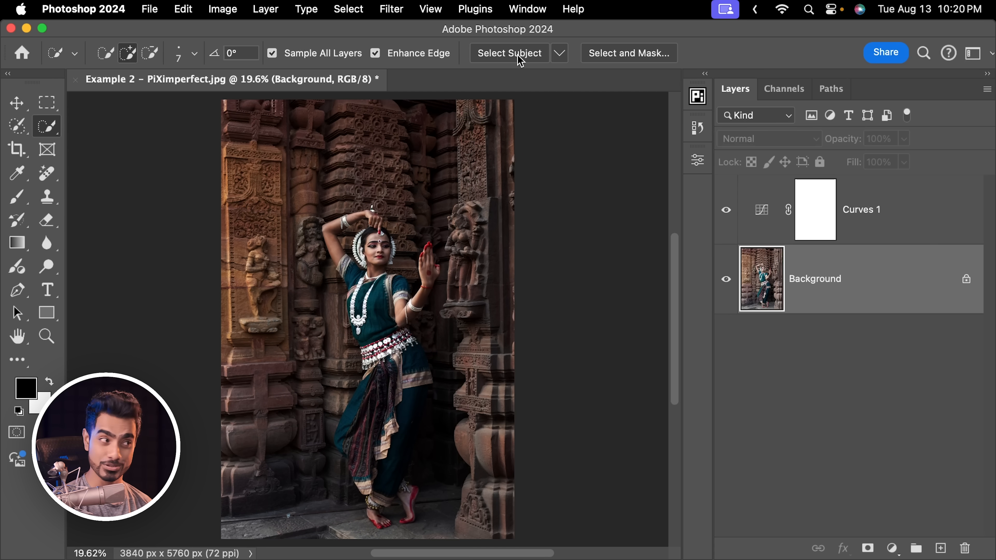
pyautogui.click(504, 55)
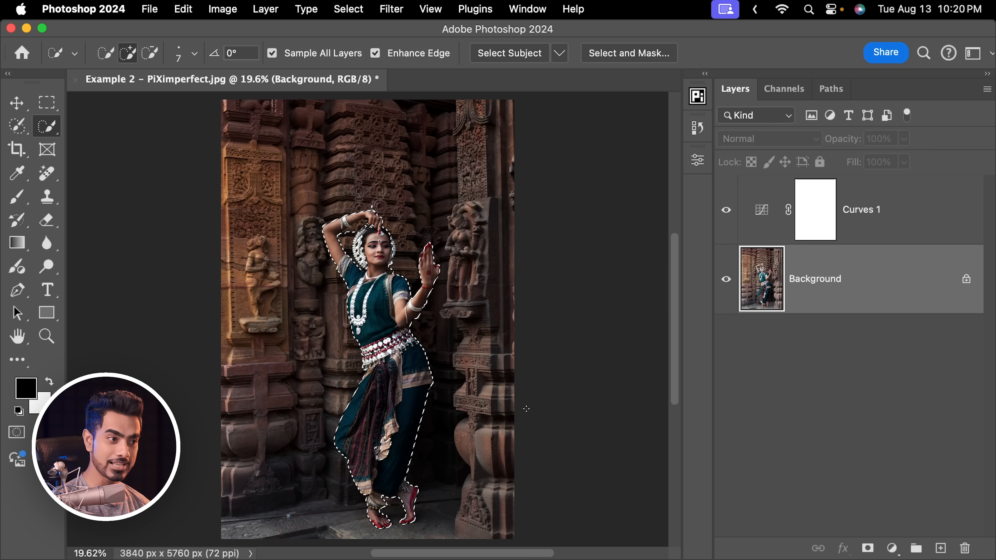
# Fill the dancer selection with black on the Curves 1 mask, deselect, and compare the photo with and without the adjustment
pyautogui.click(818, 221)
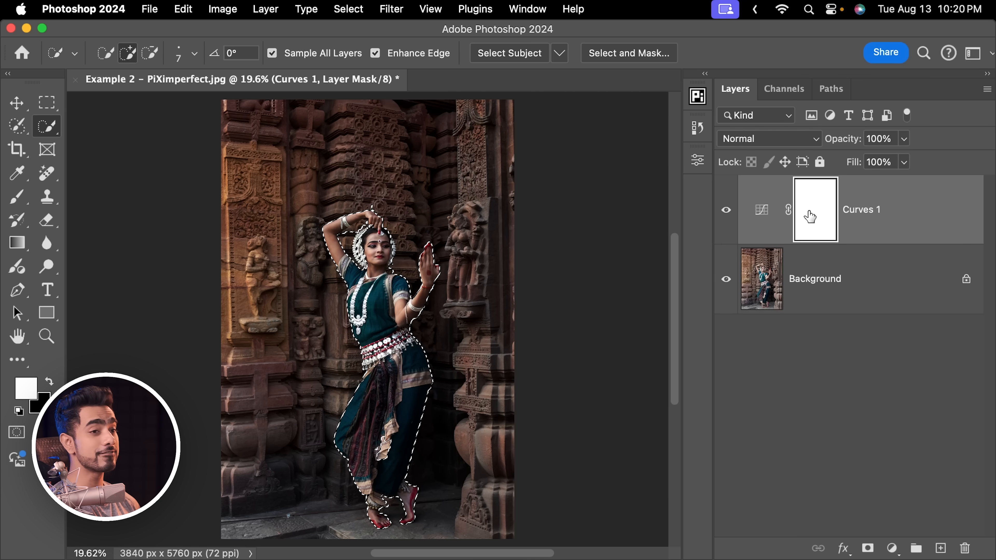
pyautogui.press('x')
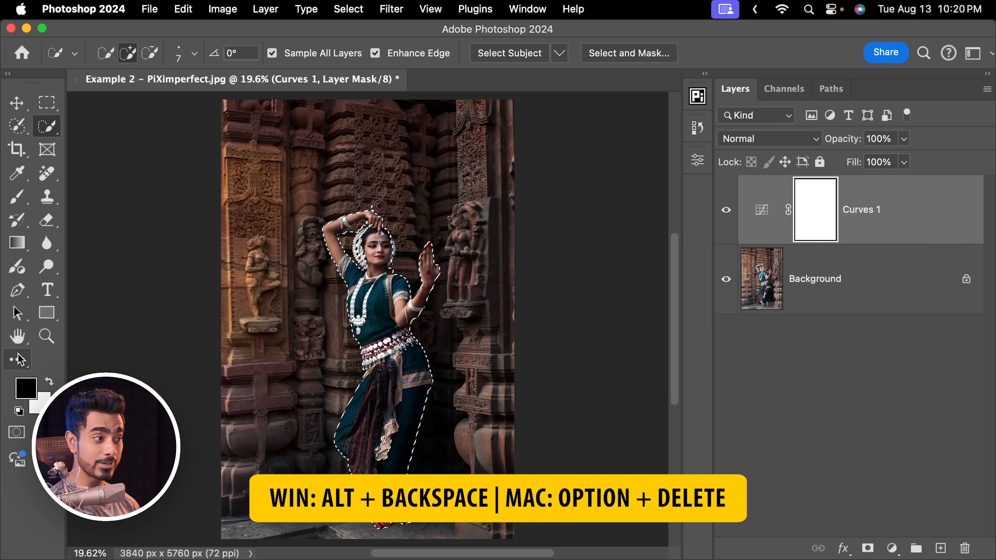
pyautogui.hotkey('alt', 'BackSpace')
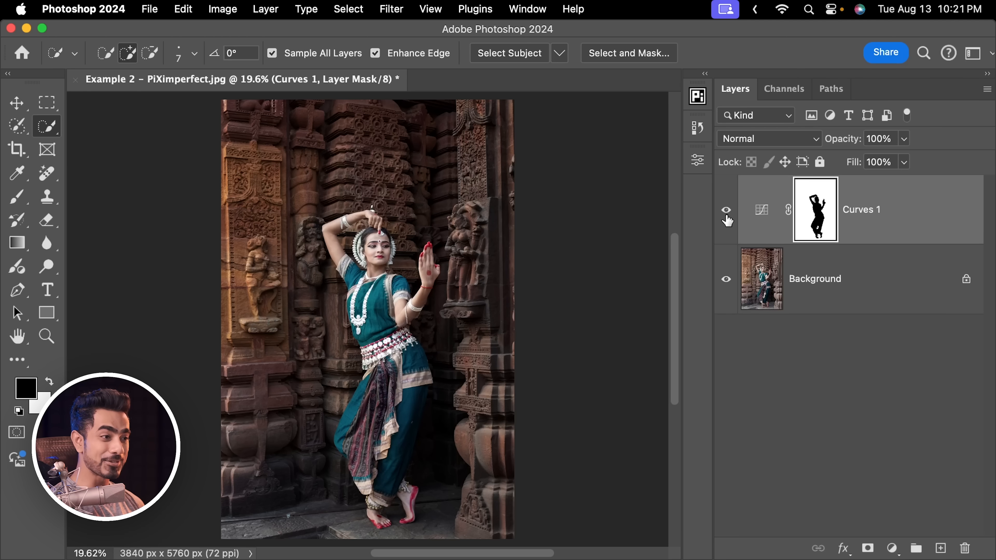
pyautogui.click(727, 213)
pyautogui.click(726, 213)
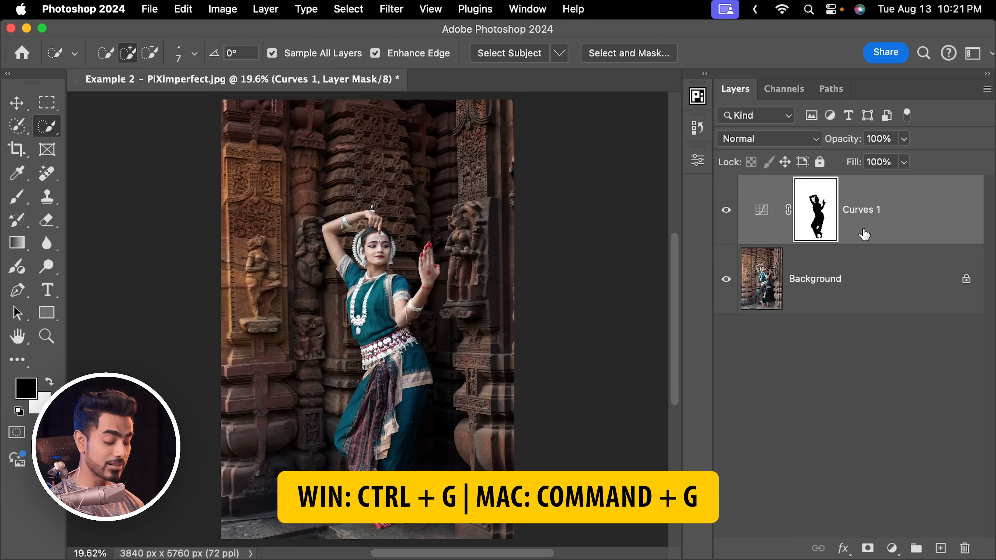
# Put Curves 1 in a group and add a layer mask to that group
pyautogui.press('super+g')
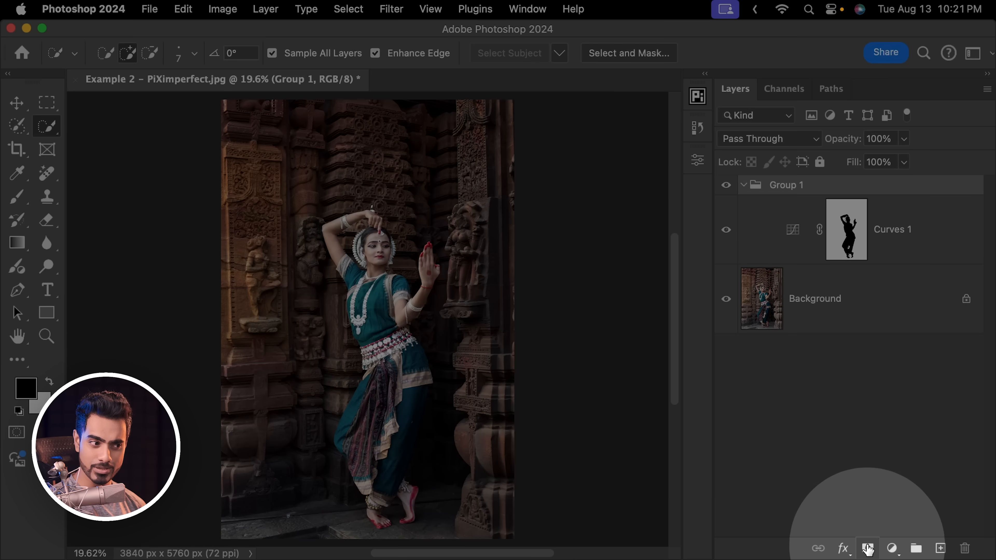
pyautogui.click(867, 547)
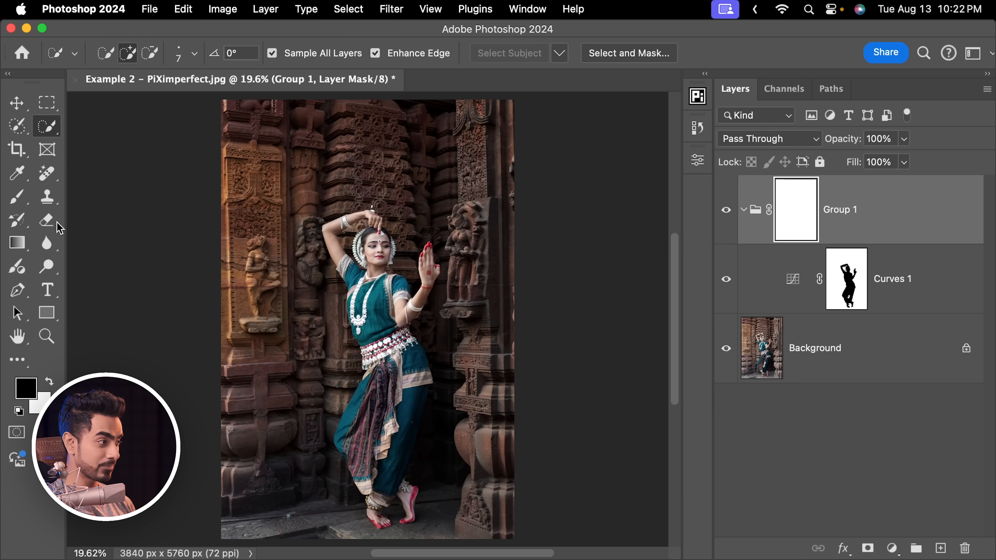
# Draw a black-to-white radial gradient on the group's mask from the dancer's face down to her legs
pyautogui.click(21, 248)
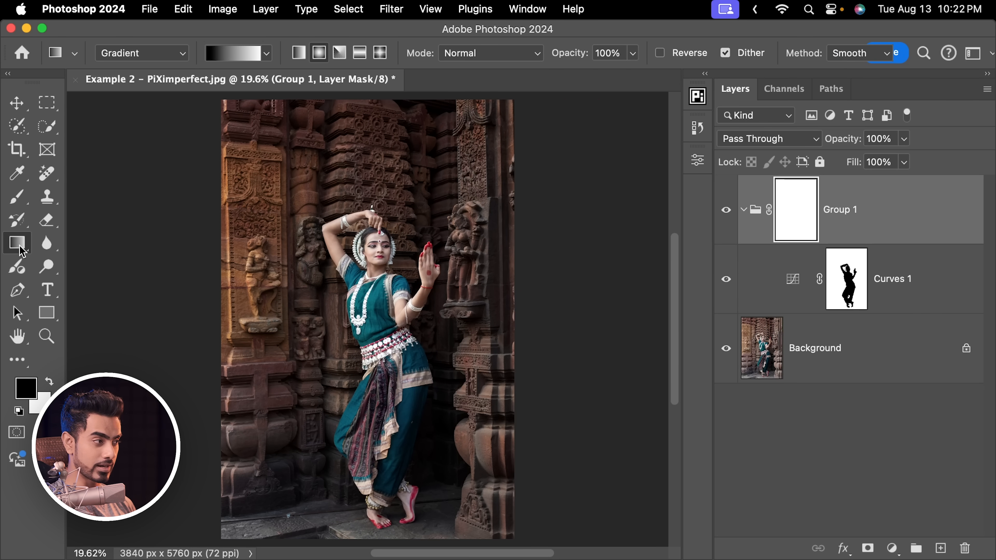
pyautogui.click(268, 62)
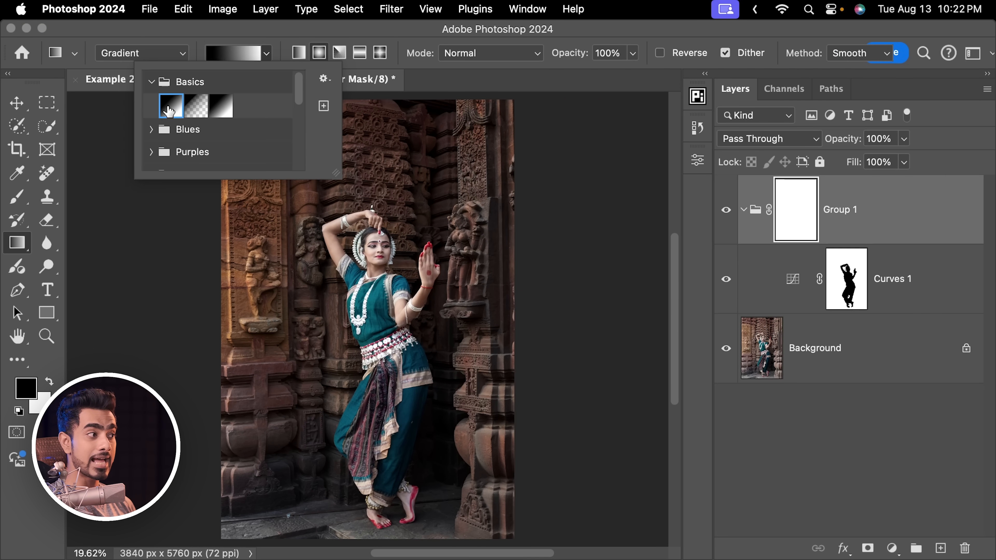
pyautogui.click(276, 55)
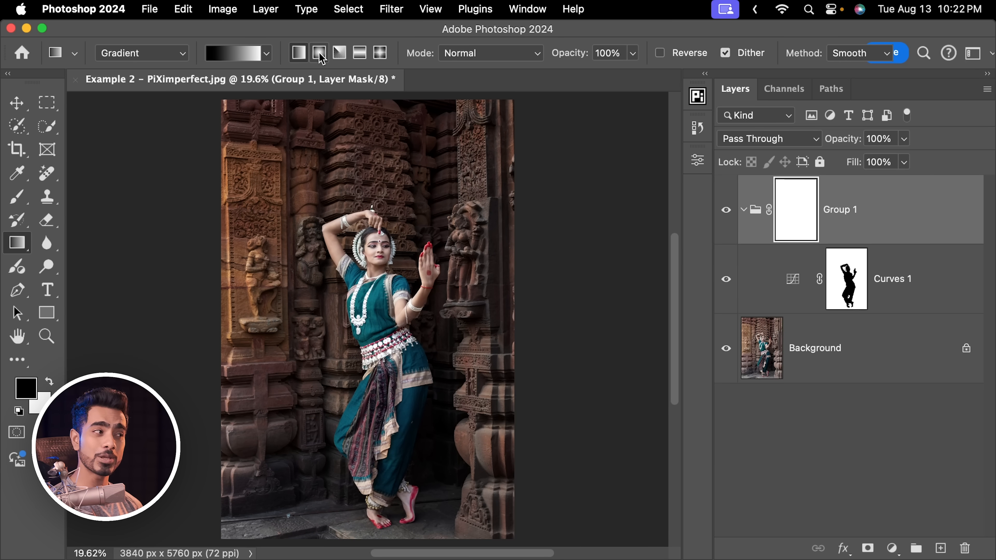
pyautogui.click(321, 56)
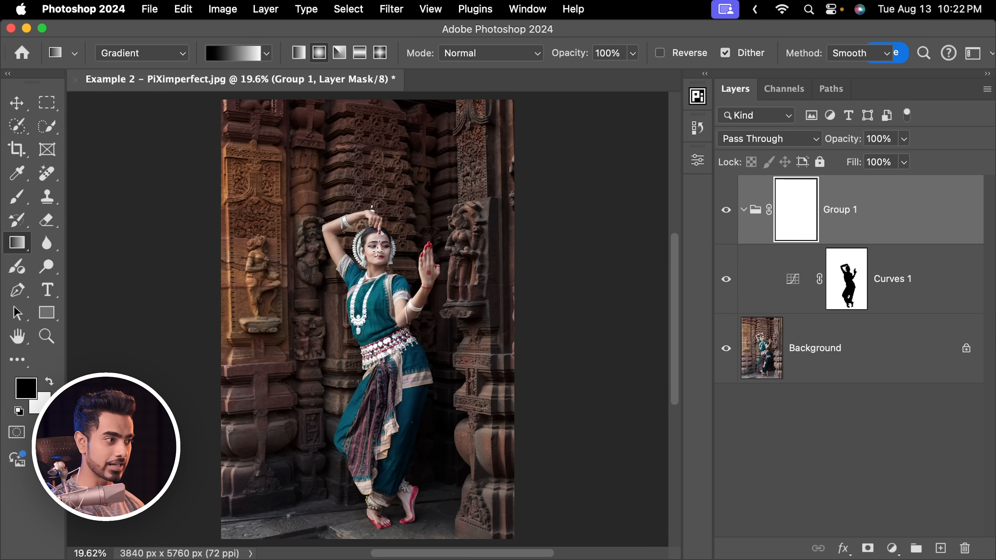
pyautogui.moveTo(377, 252); pyautogui.dragTo(374, 451)
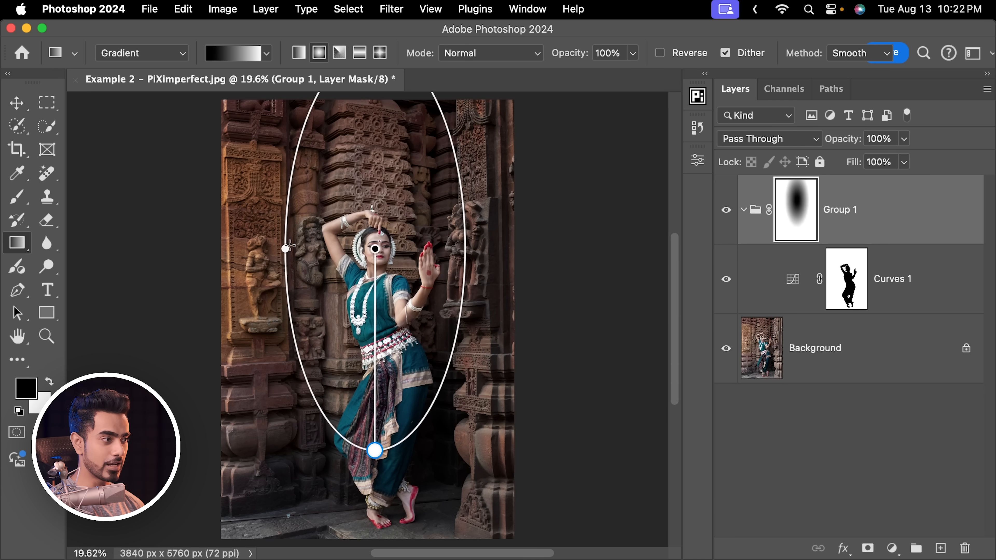
# Reshape the radial gradient into a narrow upright ellipse centred on the dancer's torso and reaching the photo's lower edge
pyautogui.moveTo(283, 249); pyautogui.dragTo(308, 249)
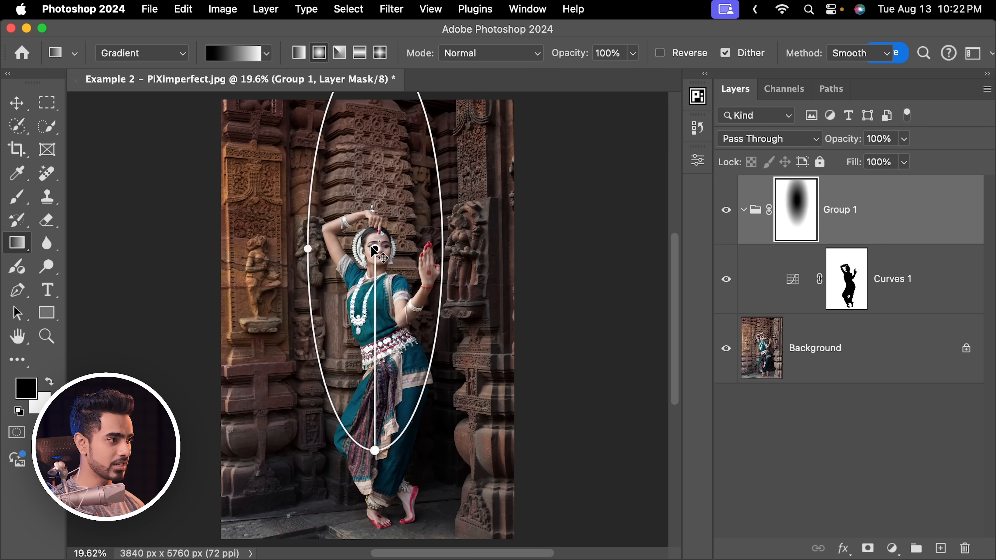
pyautogui.moveTo(375, 249); pyautogui.dragTo(368, 284)
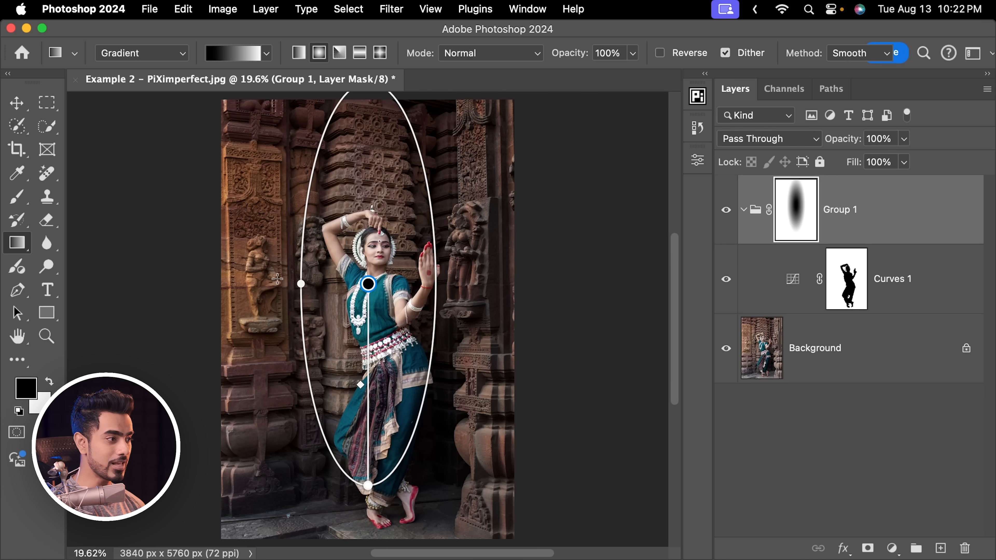
pyautogui.moveTo(300, 284); pyautogui.dragTo(296, 284)
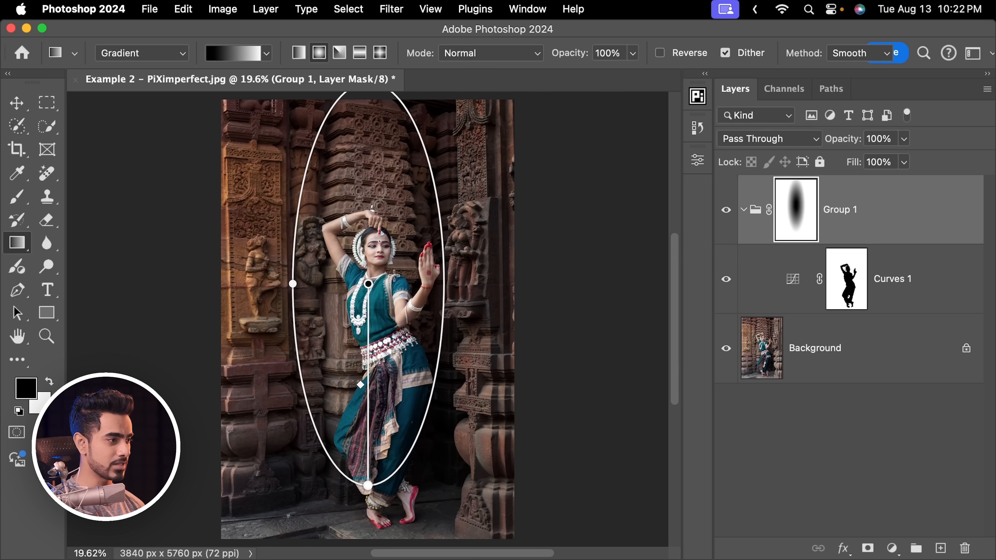
pyautogui.moveTo(370, 285); pyautogui.dragTo(373, 299)
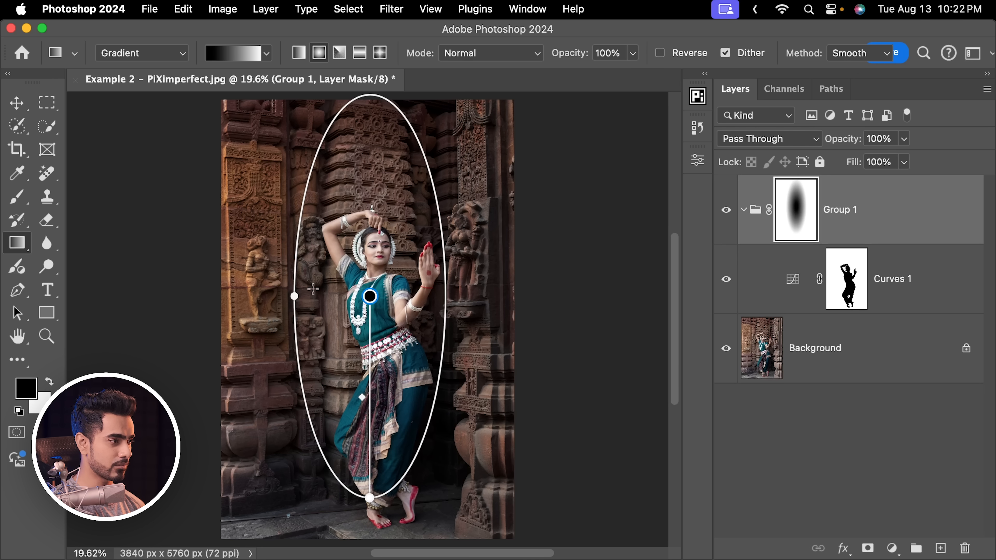
pyautogui.moveTo(294, 297); pyautogui.dragTo(304, 297)
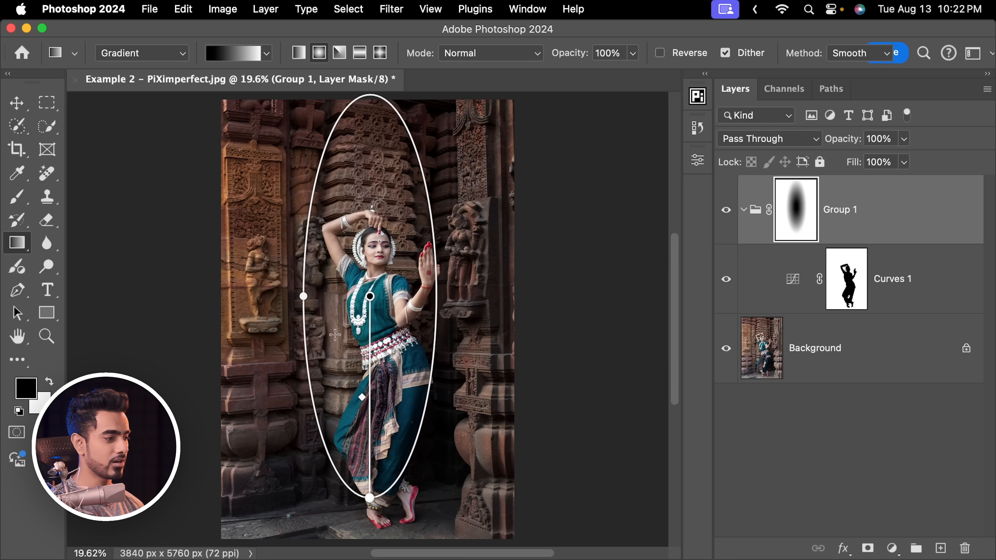
pyautogui.moveTo(369, 495); pyautogui.dragTo(373, 540)
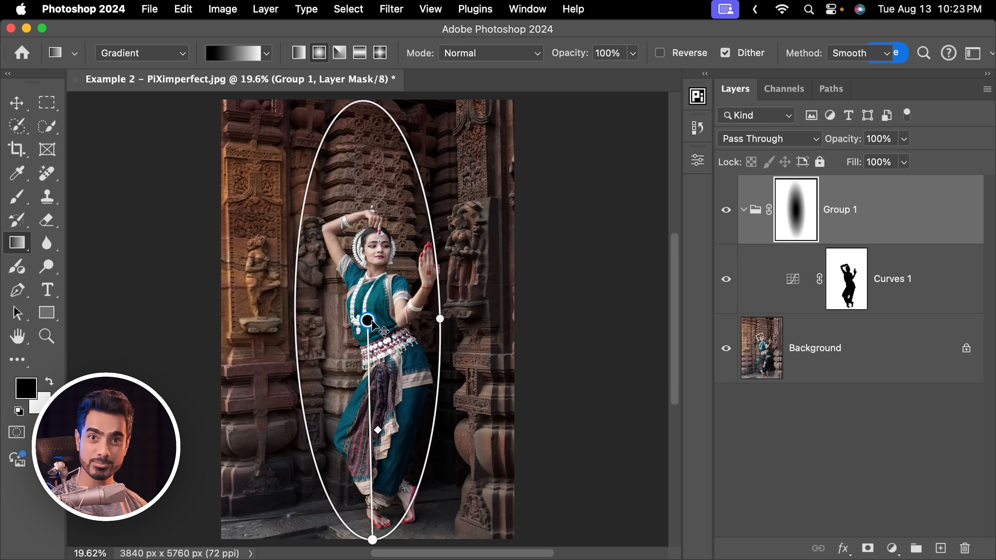
# Check the Group 1 and Curves 1 masks by toggling them, and compare the edit with the original photo
pyautogui.keyDown('shift'); pyautogui.click(814, 232); pyautogui.keyUp('shift')
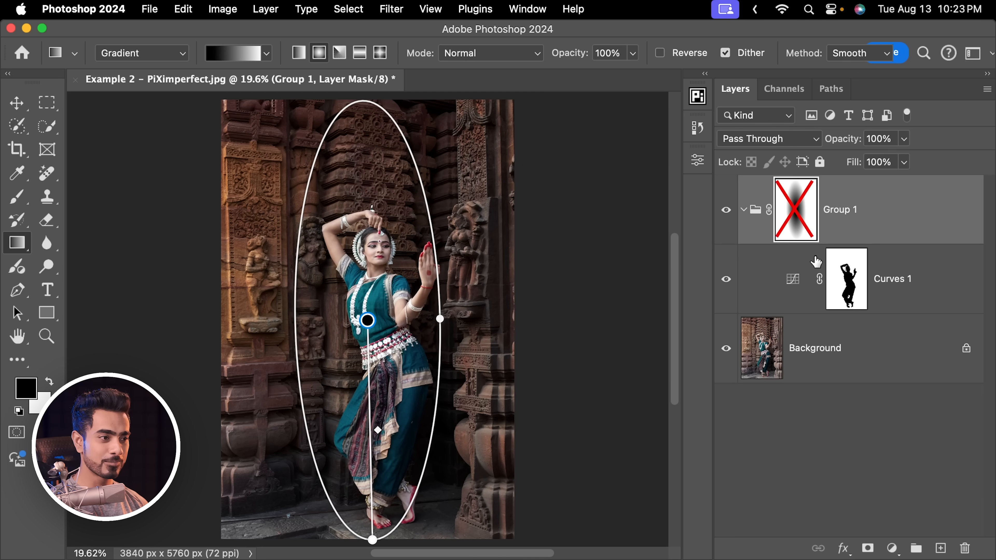
pyautogui.keyDown('shift'); pyautogui.click(851, 281); pyautogui.keyUp('shift')
pyautogui.keyDown('shift'); pyautogui.click(849, 283); pyautogui.keyUp('shift')
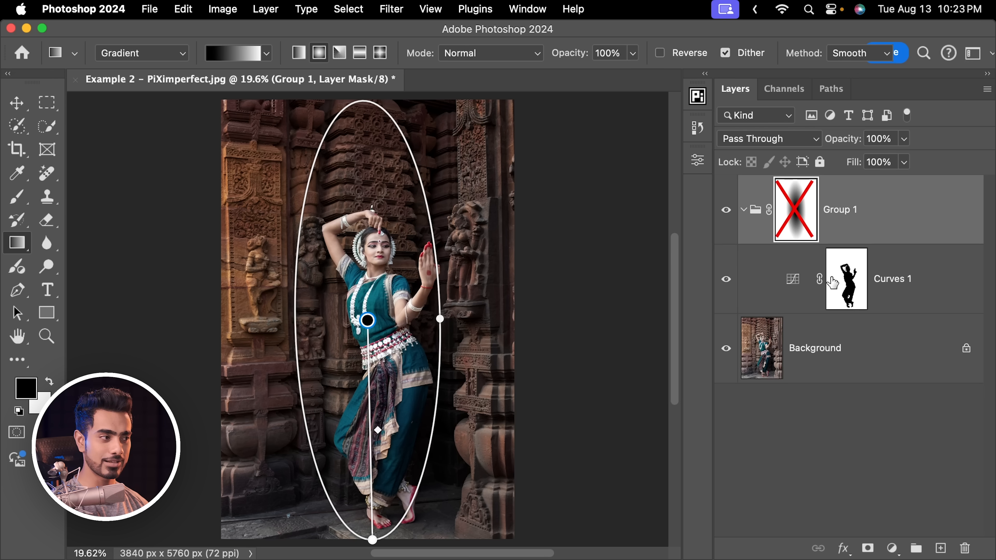
pyautogui.keyDown('shift'); pyautogui.click(791, 215); pyautogui.keyUp('shift')
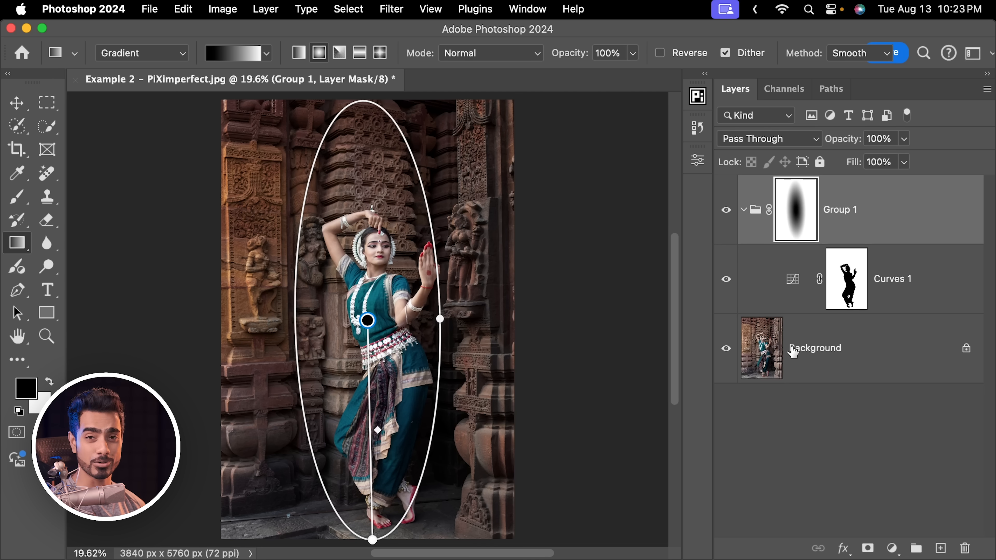
pyautogui.click(800, 355)
pyautogui.keyDown('alt'); pyautogui.click(726, 349); pyautogui.keyUp('alt')
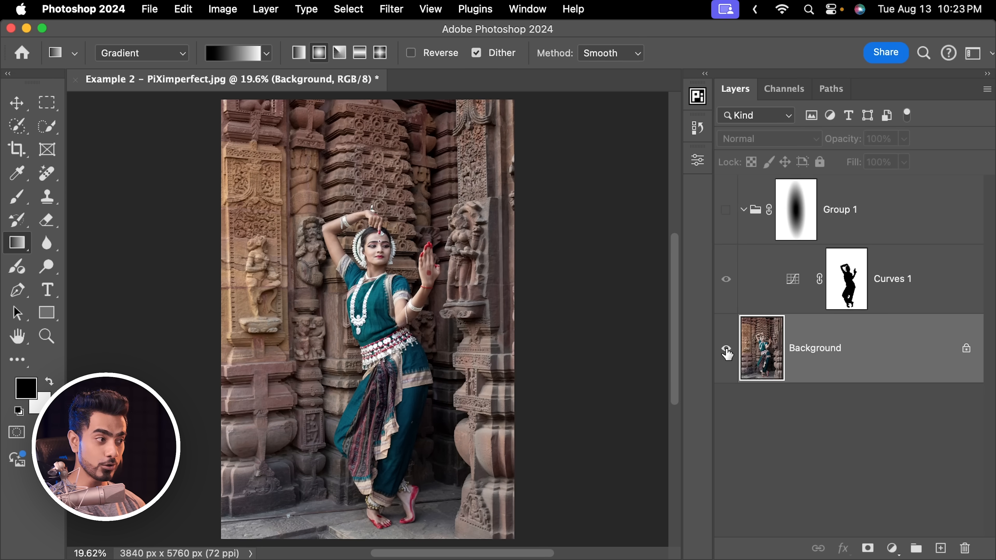
pyautogui.keyDown('alt'); pyautogui.click(727, 350); pyautogui.keyUp('alt')
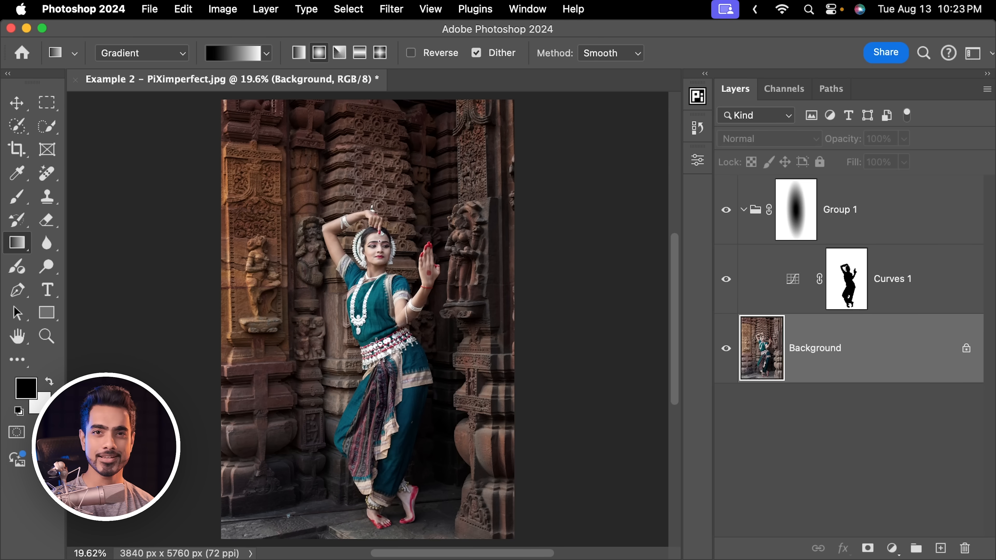
# Reduce the density of the Group 1 layer mask to 64%
pyautogui.click(800, 230)
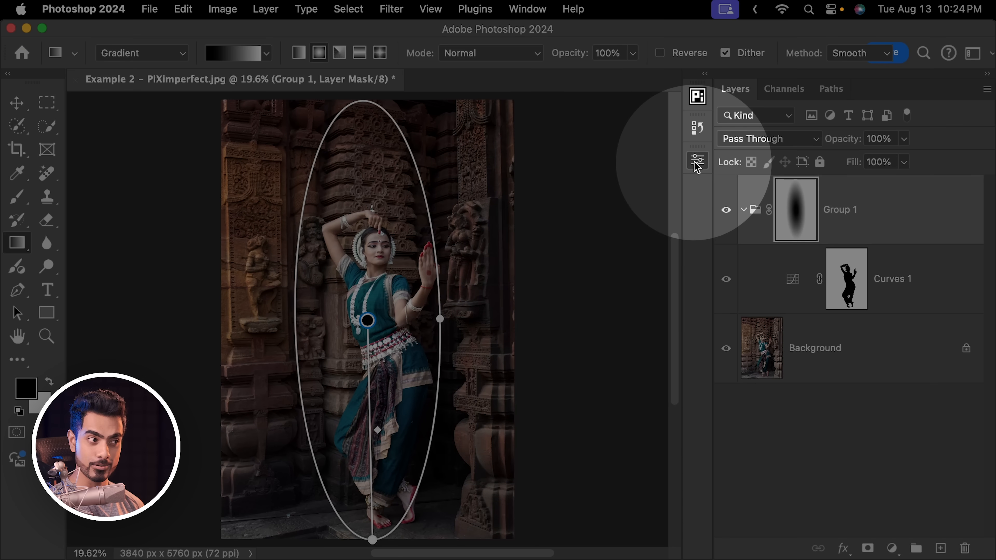
pyautogui.click(695, 162)
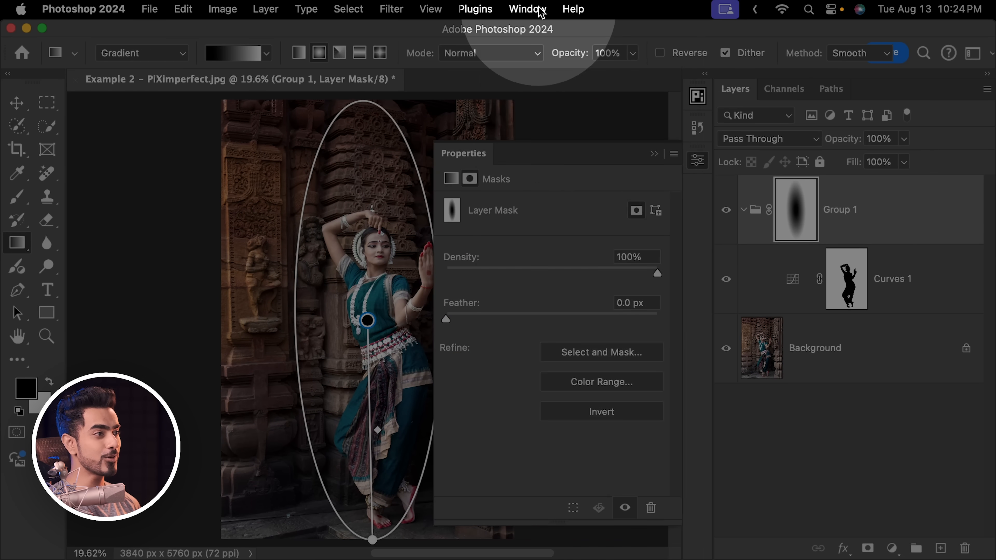
pyautogui.click(527, 8)
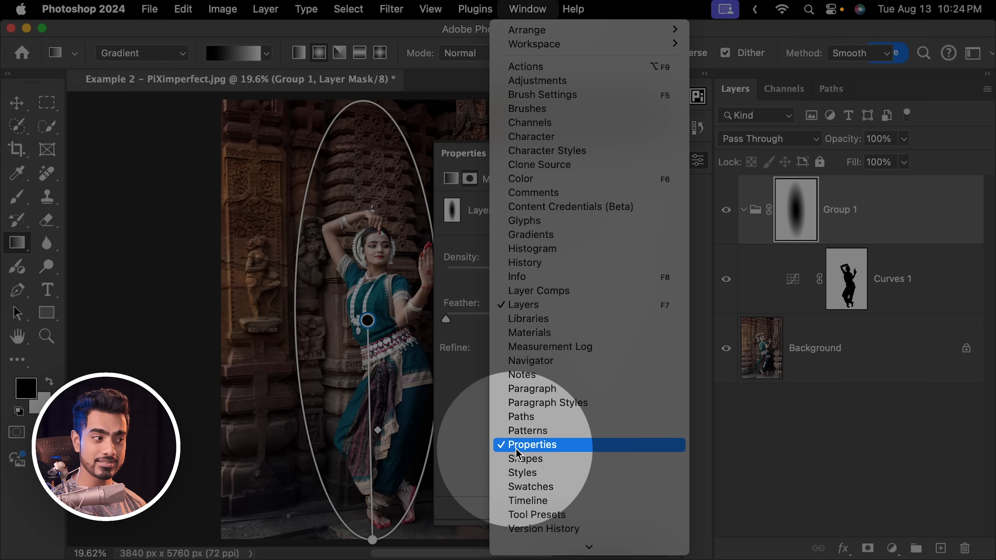
pyautogui.click(462, 395)
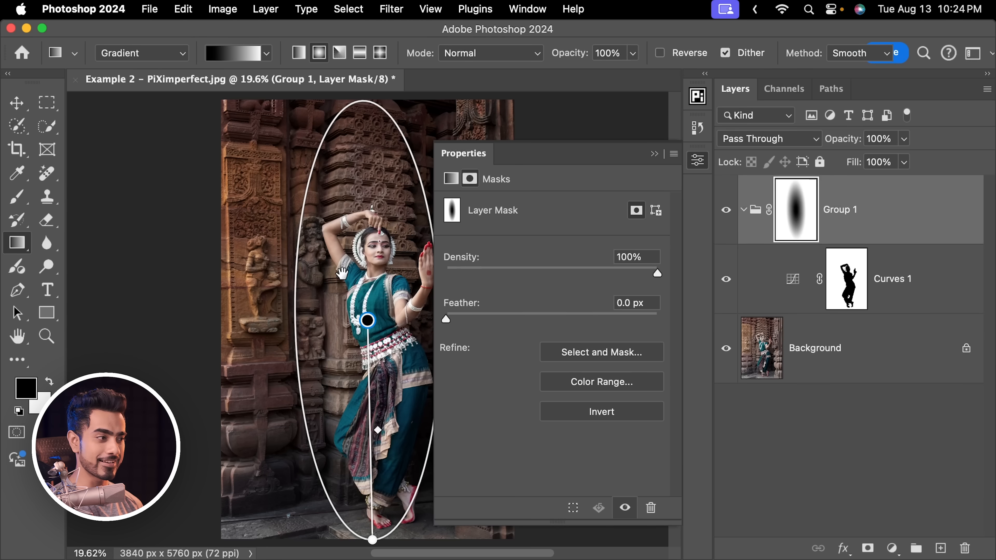
pyautogui.moveTo(353, 274); pyautogui.dragTo(278, 283)
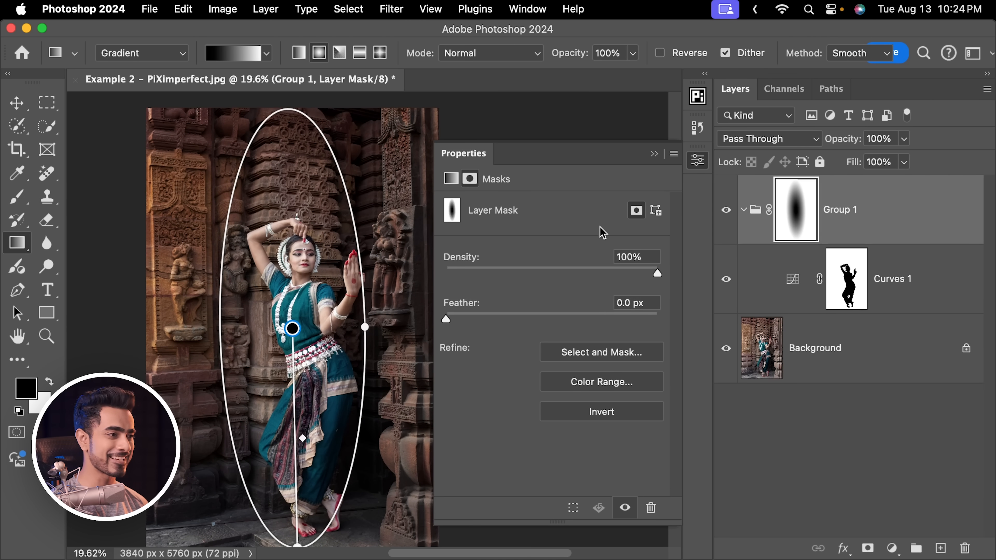
pyautogui.moveTo(545, 270); pyautogui.dragTo(449, 273)
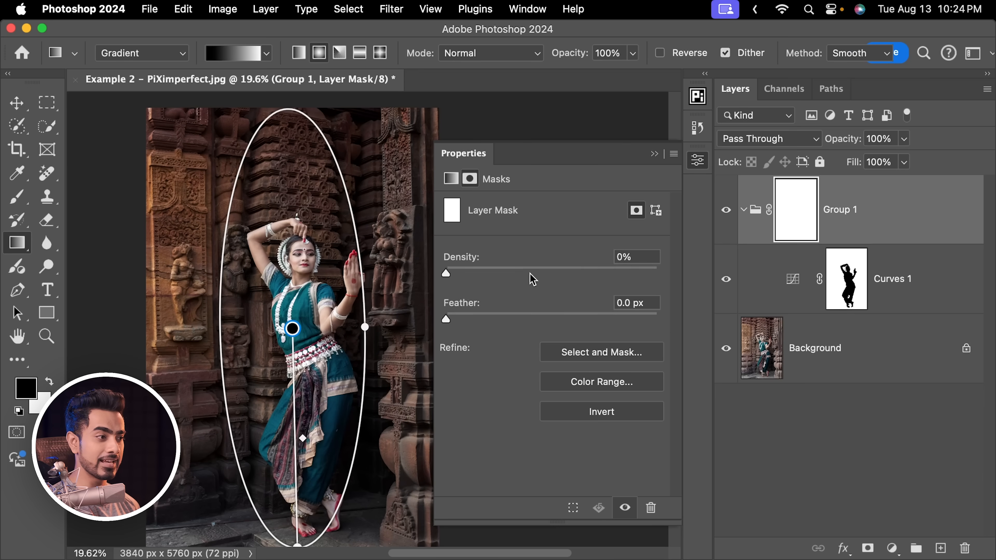
pyautogui.moveTo(533, 272); pyautogui.dragTo(667, 274)
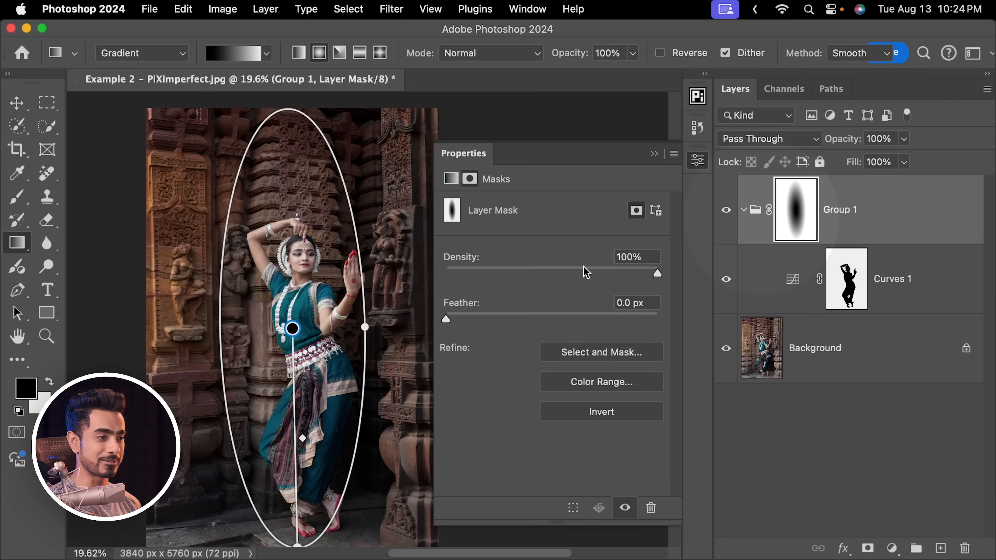
pyautogui.moveTo(540, 271); pyautogui.dragTo(624, 275)
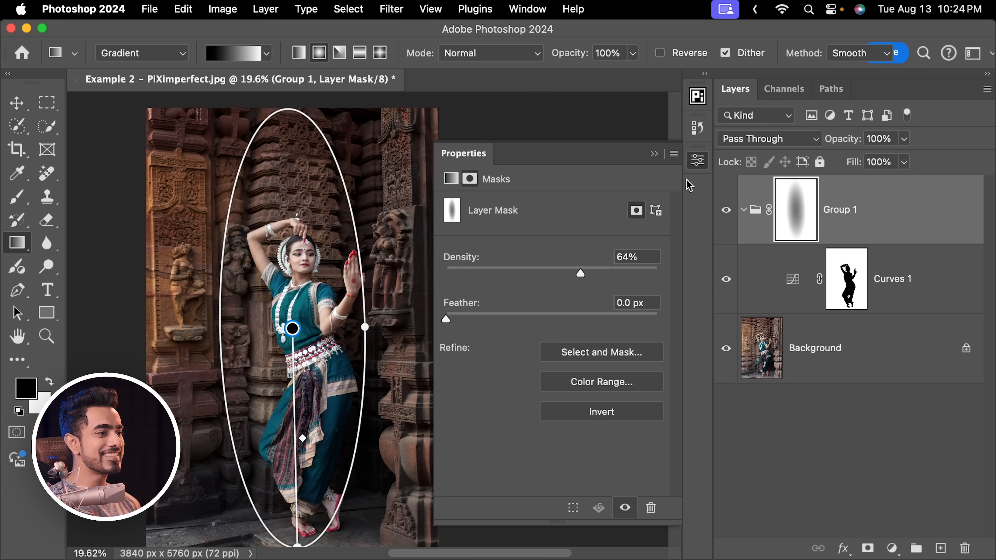
pyautogui.click(655, 153)
# Fit the whole photo in view and compare the softened darkening with the original
pyautogui.click(850, 349)
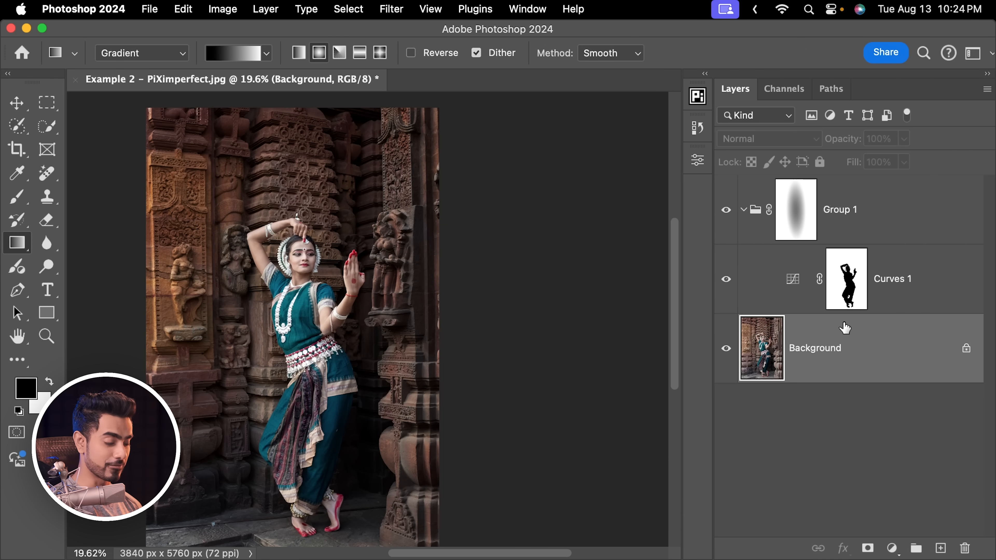
pyautogui.press('super+0')
pyautogui.keyDown('alt'); pyautogui.click(725, 348); pyautogui.keyUp('alt')
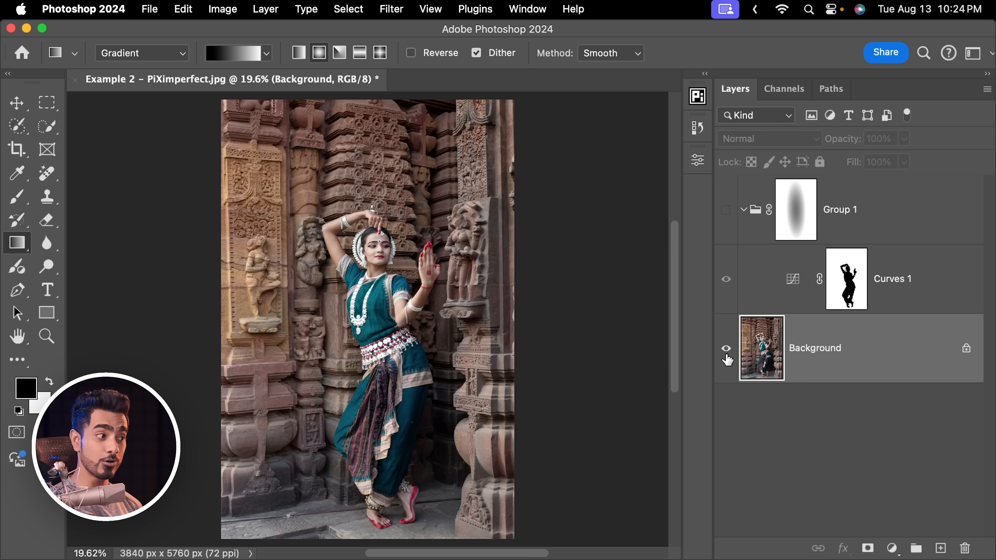
pyautogui.keyDown('alt'); pyautogui.click(726, 350); pyautogui.keyUp('alt')
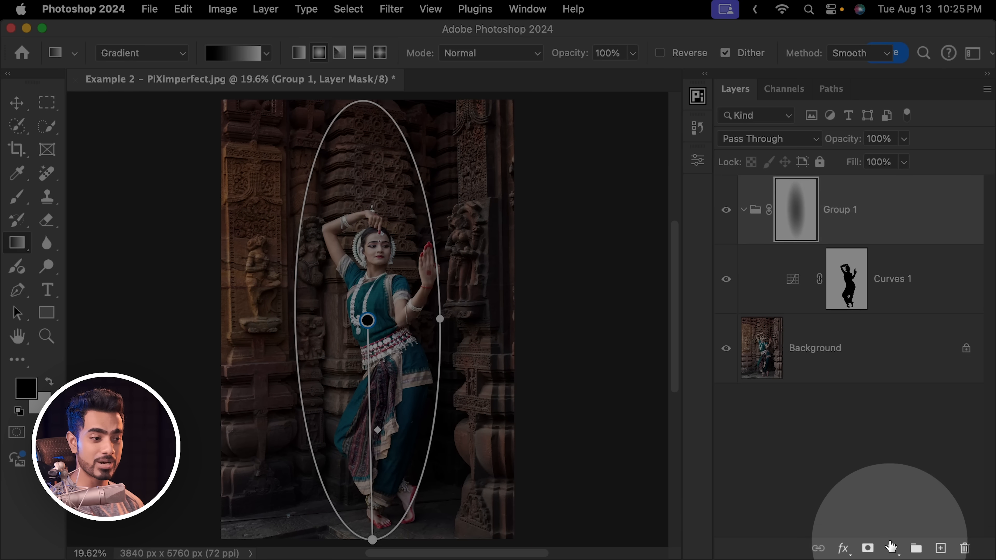
# Add a Hue/Saturation adjustment layer above Group 1 and raise its saturation to +68
pyautogui.click(892, 548)
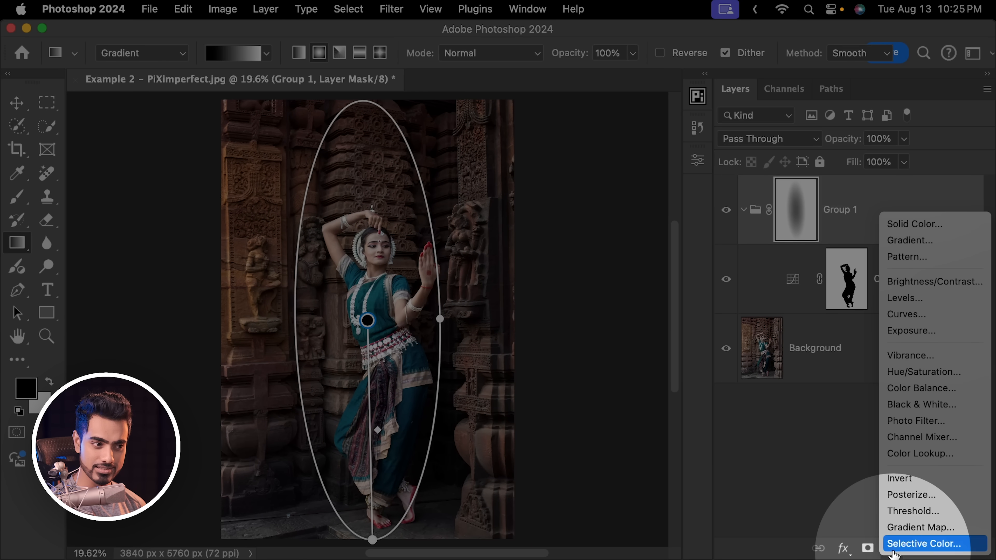
pyautogui.click(920, 371)
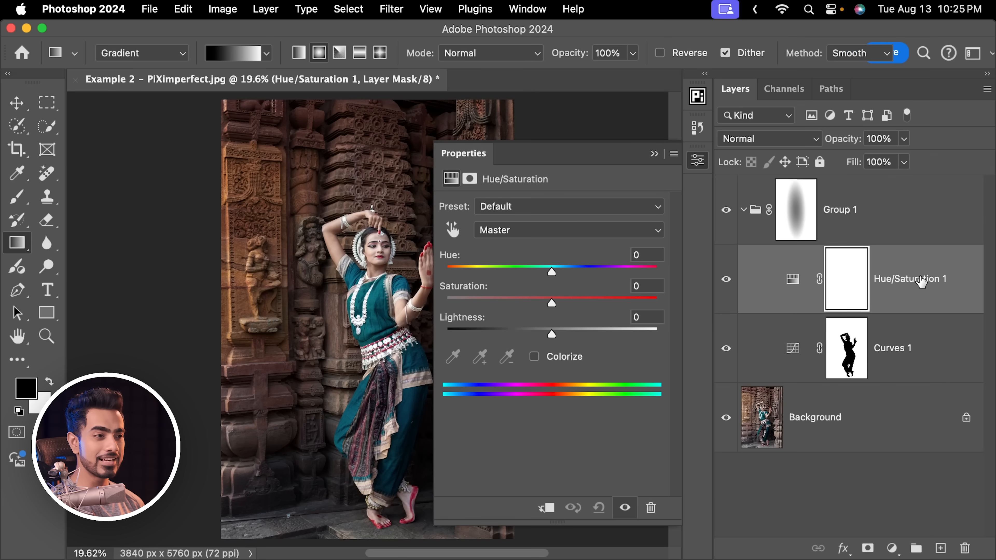
pyautogui.moveTo(922, 282); pyautogui.dragTo(910, 196)
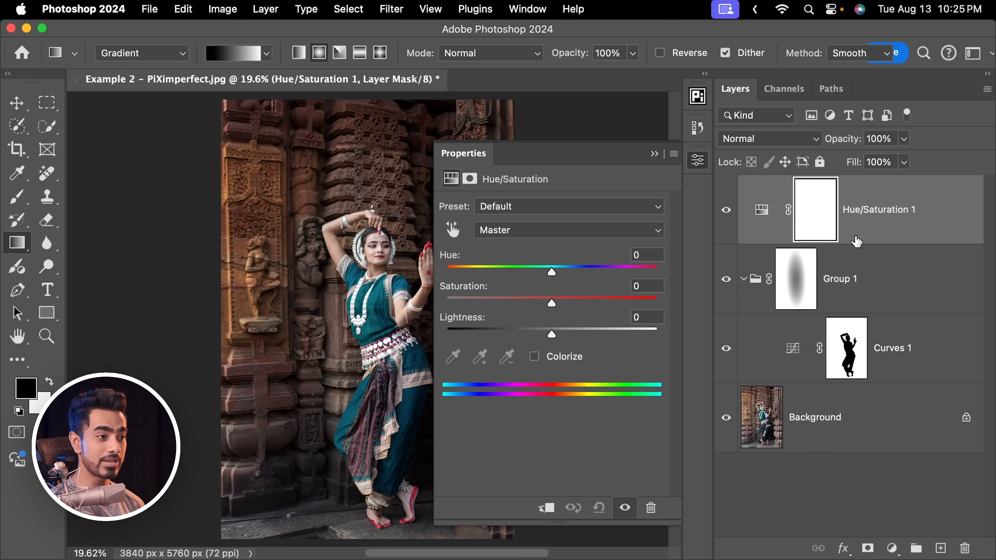
pyautogui.moveTo(381, 255); pyautogui.dragTo(259, 265)
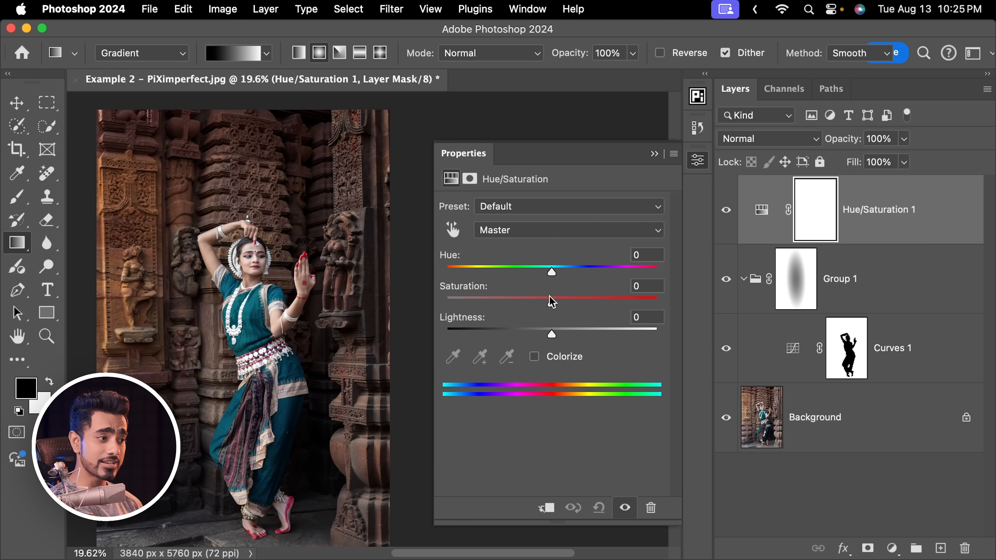
pyautogui.moveTo(553, 306); pyautogui.dragTo(622, 300)
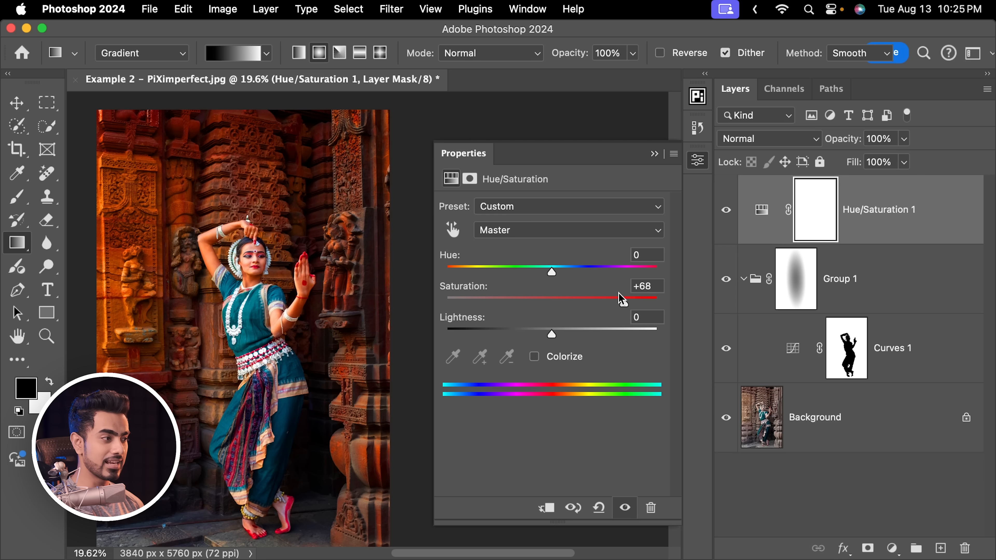
# Inspect the saturated dancer close up and delete the Hue/Saturation 1 layer
pyautogui.click(654, 156)
pyautogui.moveTo(244, 258); pyautogui.dragTo(385, 282)
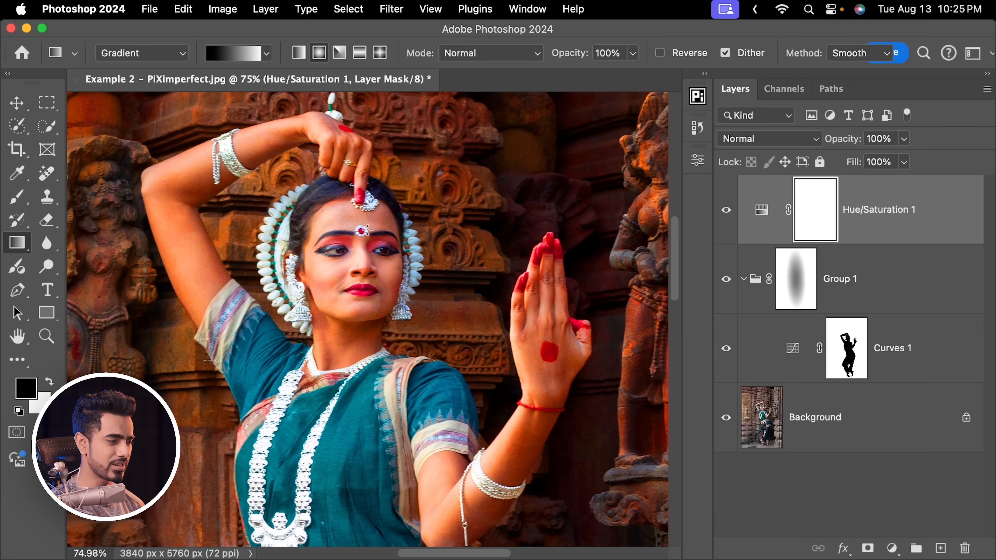
pyautogui.press('super+0')
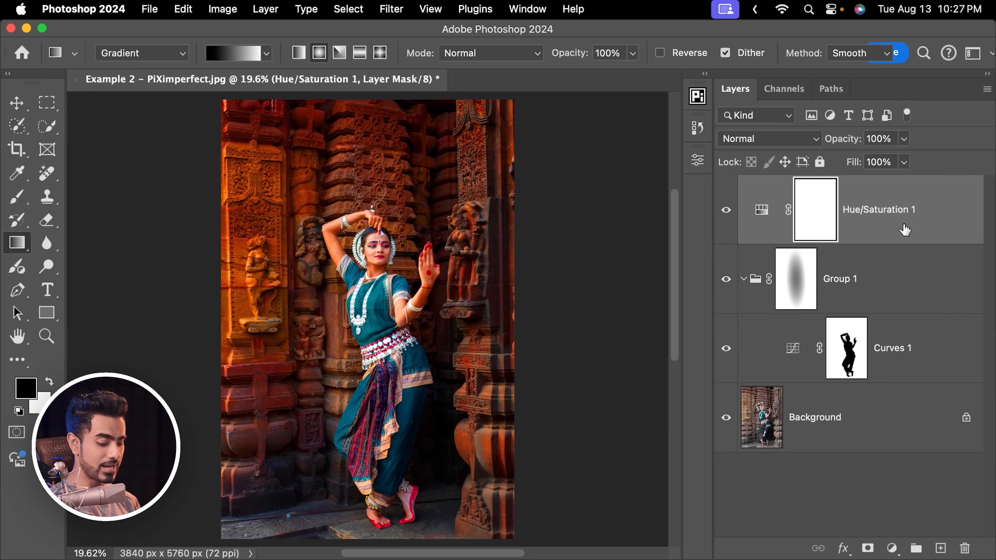
pyautogui.click(942, 216)
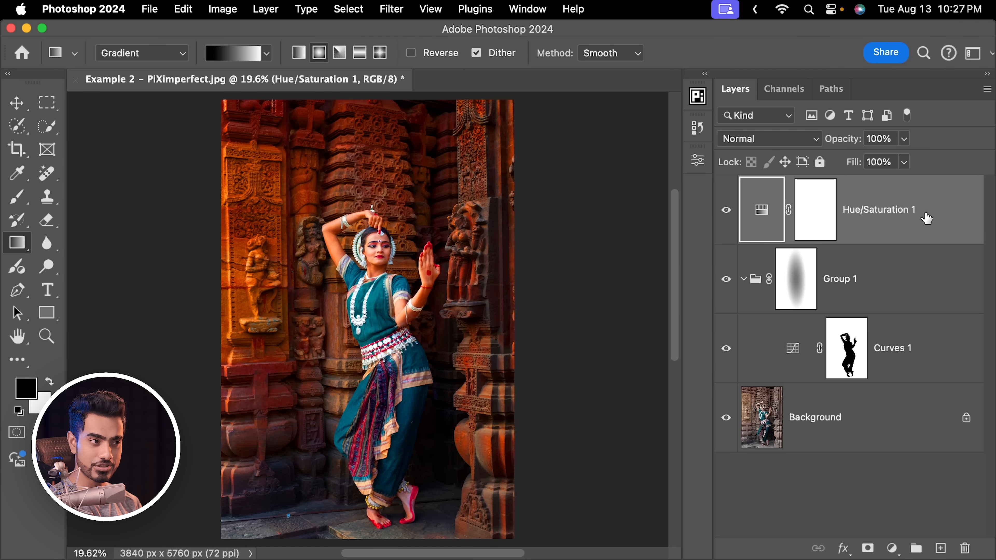
pyautogui.press('BackSpace')
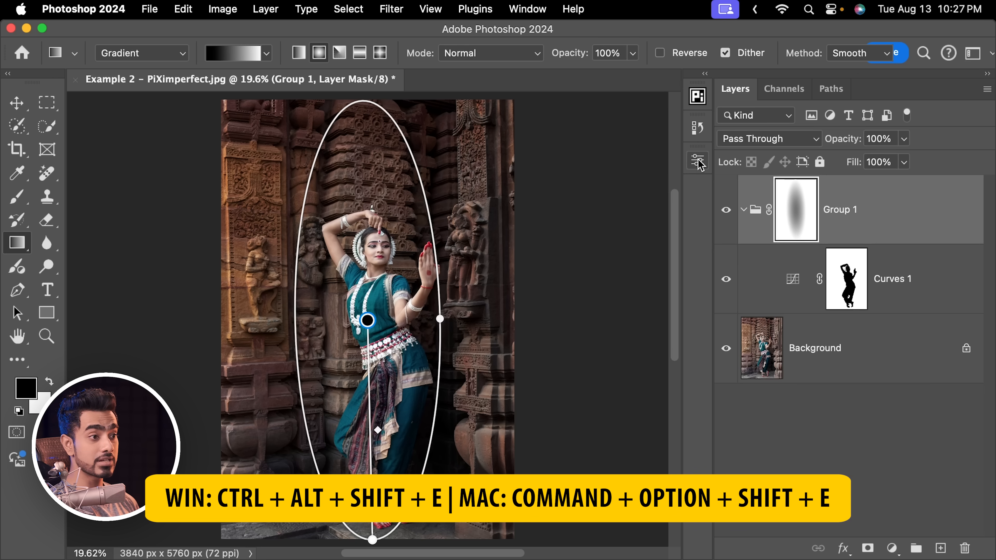
# Create a new layer above Group 1 and stamp all visible layers into it
pyautogui.press('super+alt+shift+e')
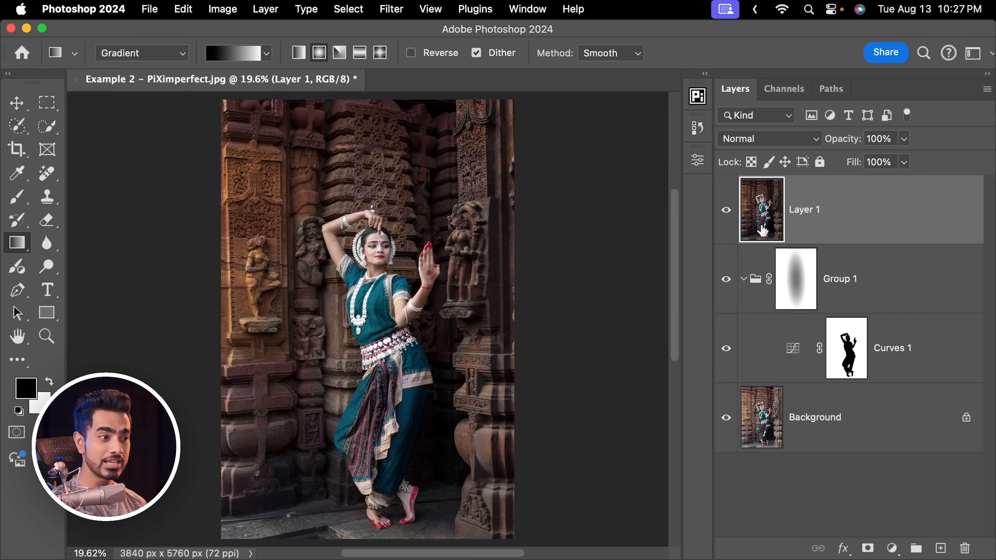
pyautogui.press('super+z')
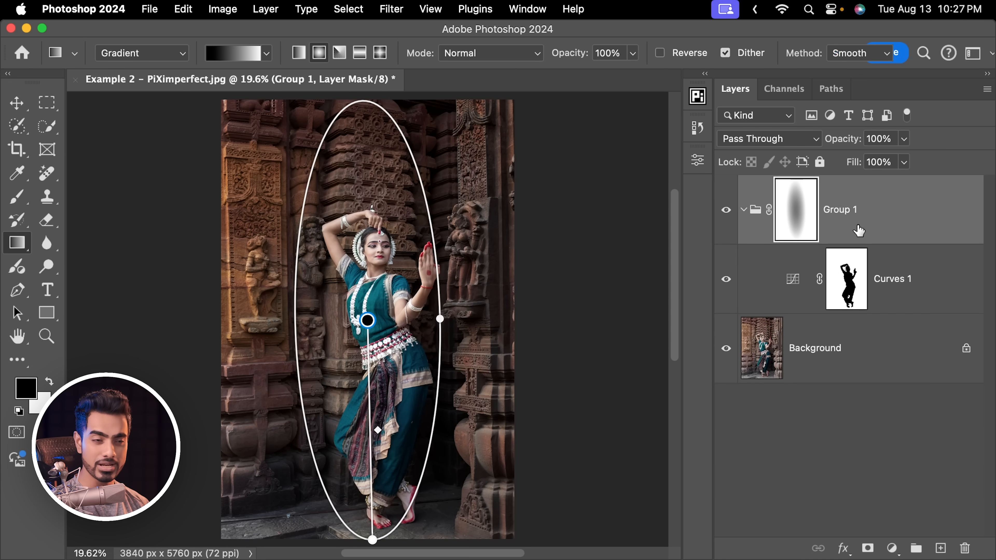
pyautogui.click(940, 548)
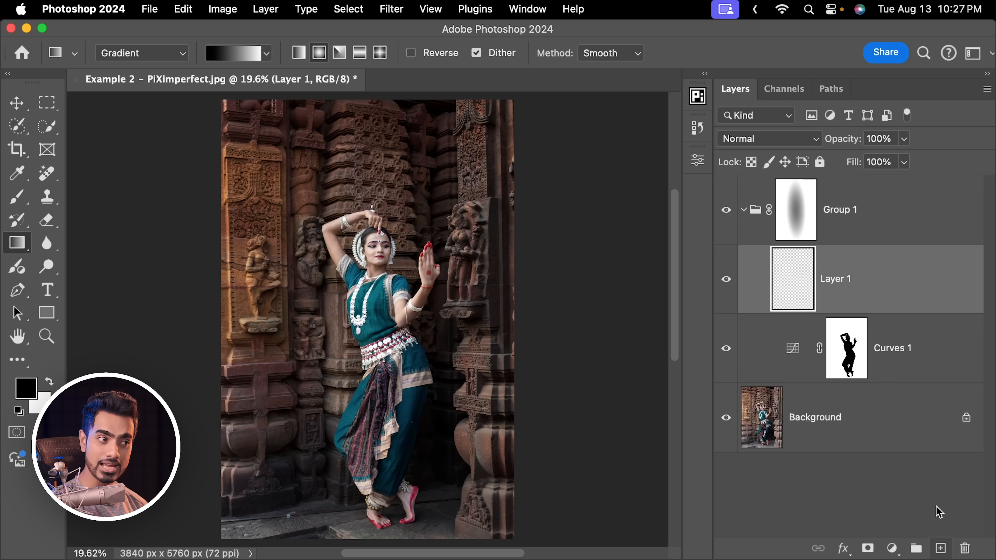
pyautogui.moveTo(903, 268); pyautogui.dragTo(875, 183)
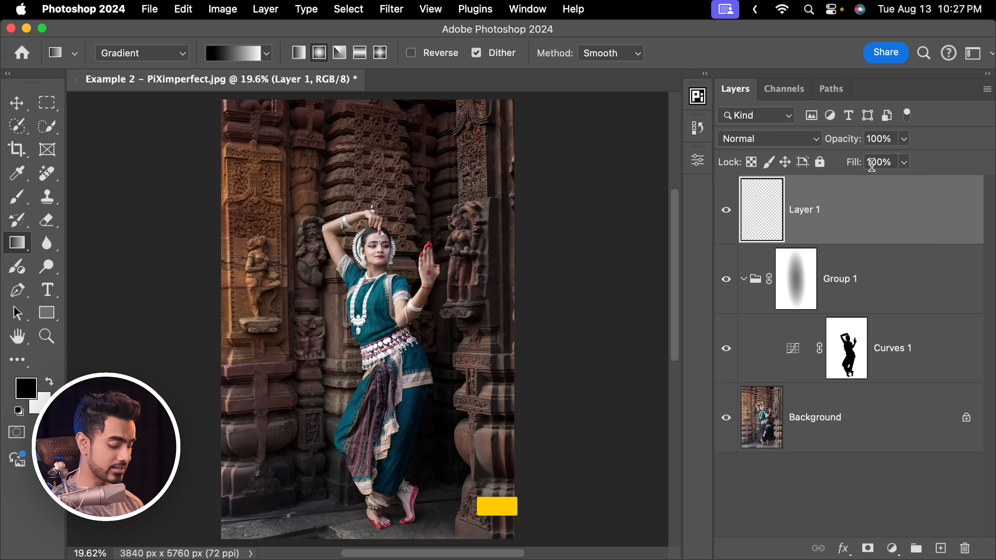
pyautogui.press('super+alt+shift+e')
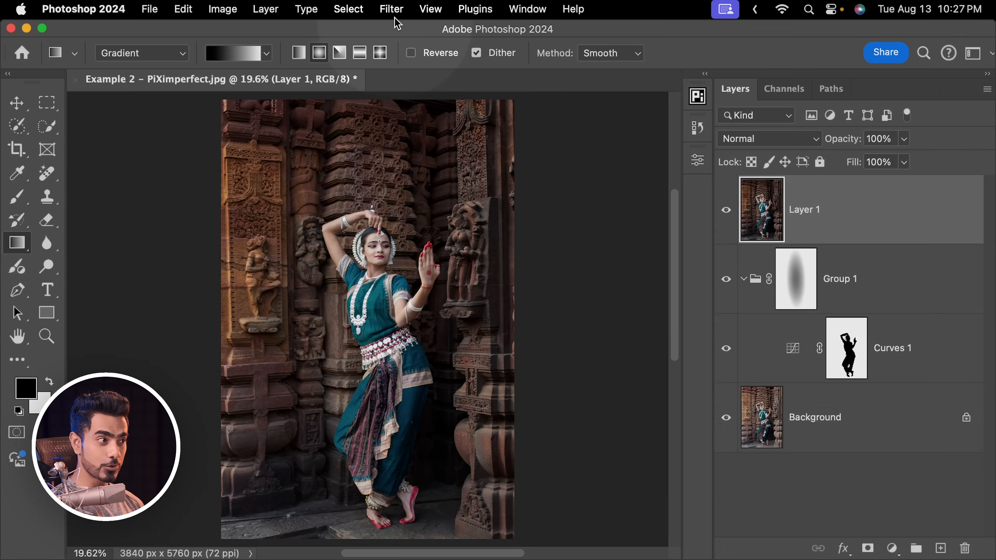
# Apply the HSB/HSL filter to the stamped layer with RGB as input mode and HSB as row order
pyautogui.click(391, 9)
pyautogui.moveTo(482, 372)
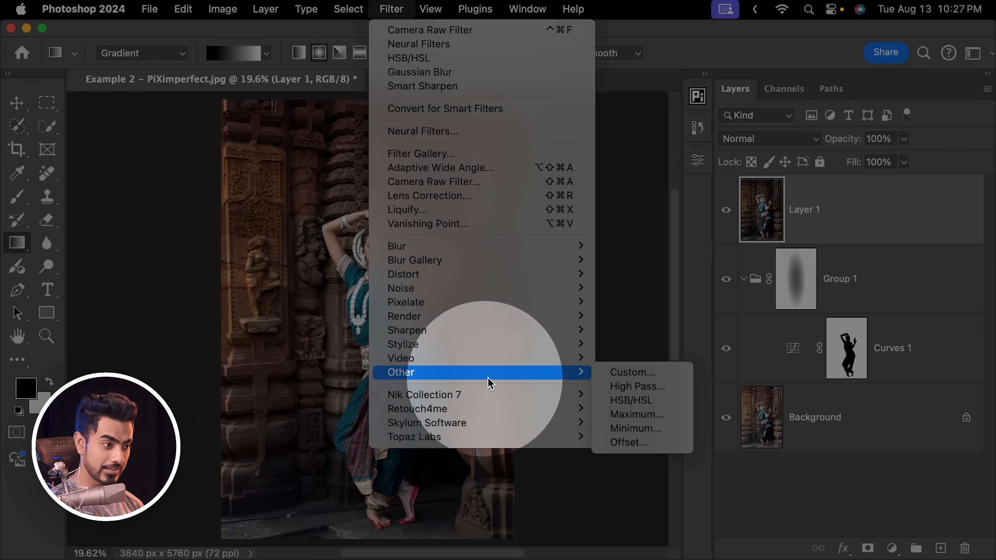
pyautogui.click(615, 403)
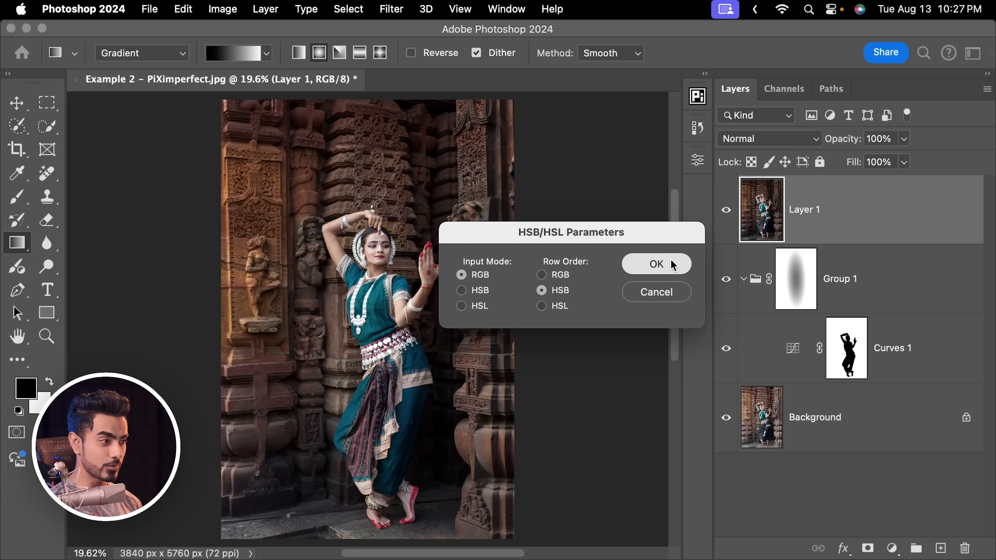
pyautogui.click(671, 260)
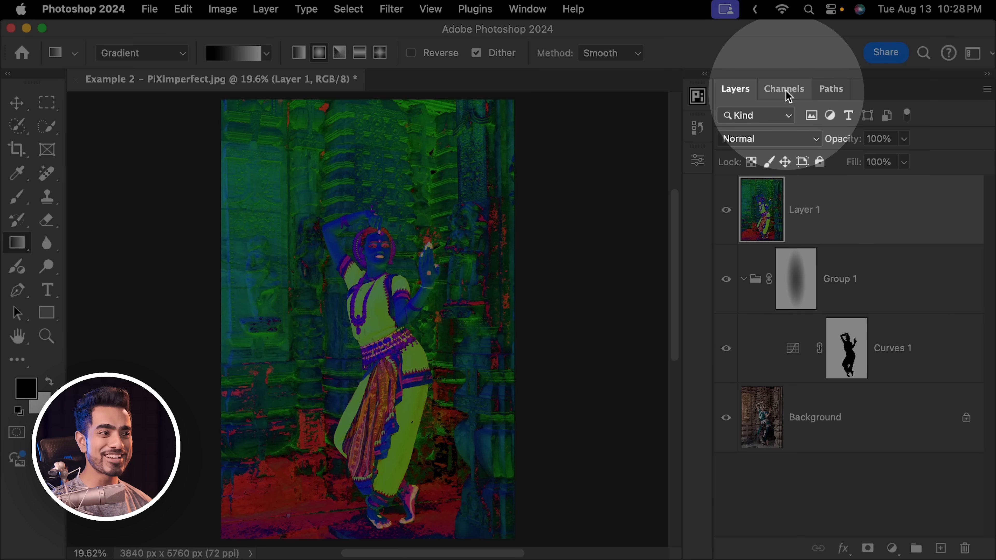
# View the Red, Green and Blue channels of the converted layer one at a time
pyautogui.click(786, 92)
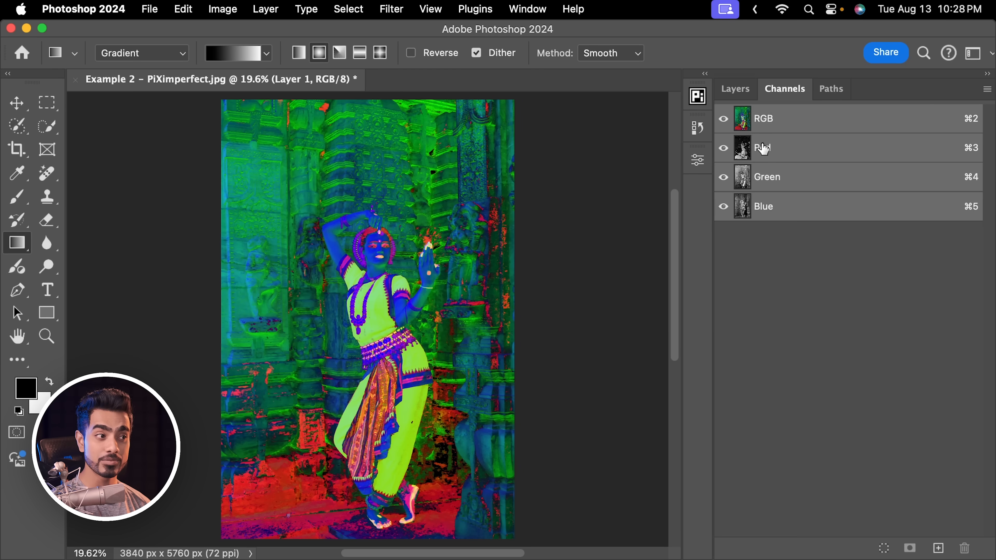
pyautogui.click(763, 148)
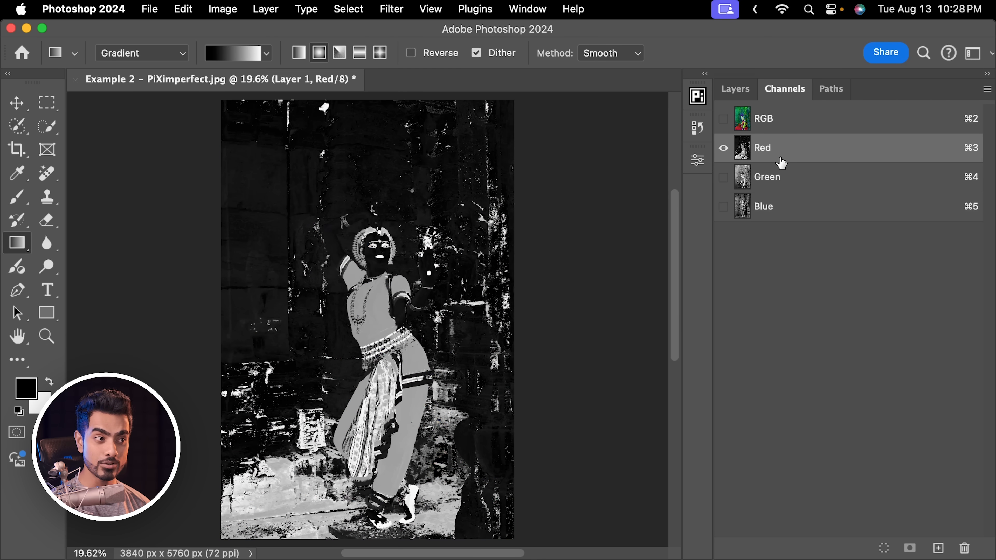
pyautogui.click(791, 178)
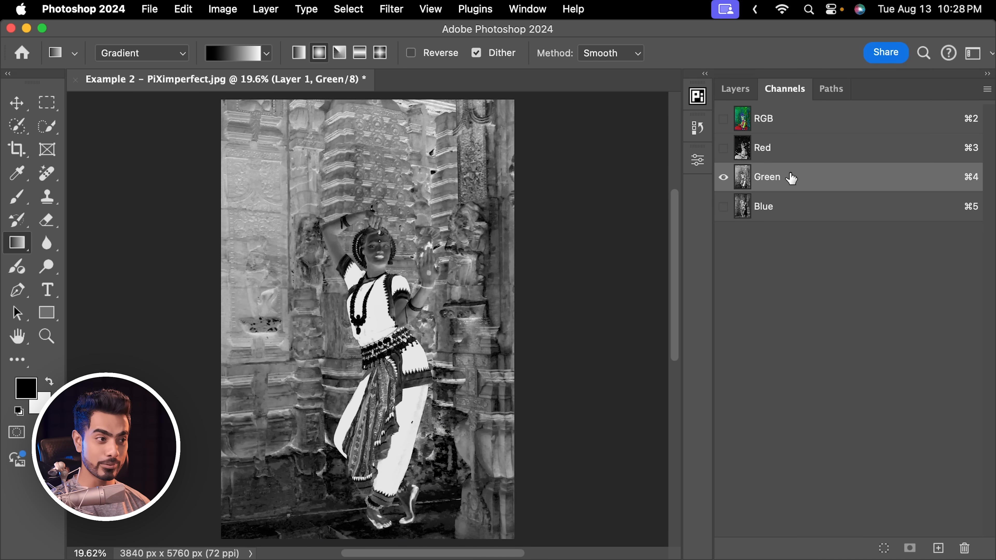
pyautogui.click(789, 218)
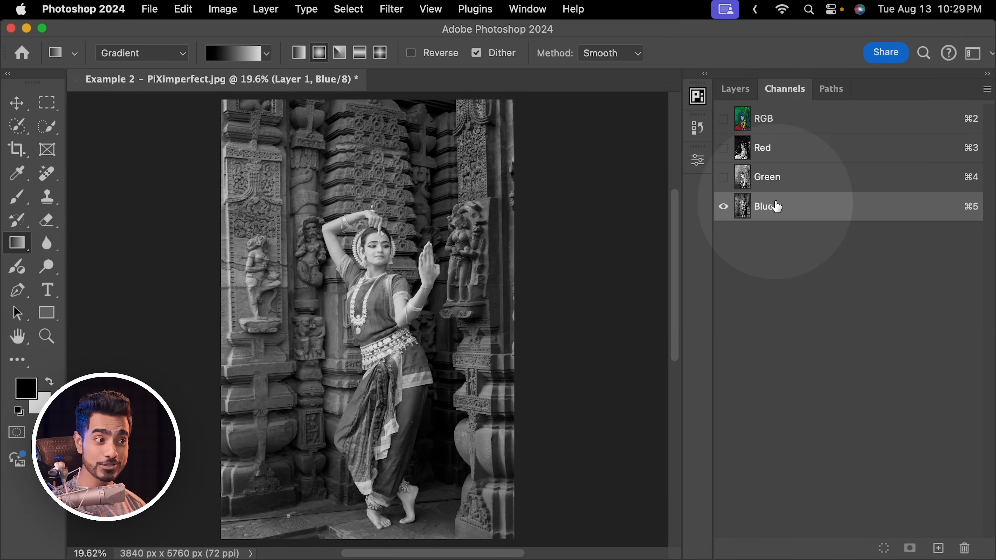
# Examine the Green channel close up around the floor, the dancer's feet, trousers and waist
pyautogui.click(784, 183)
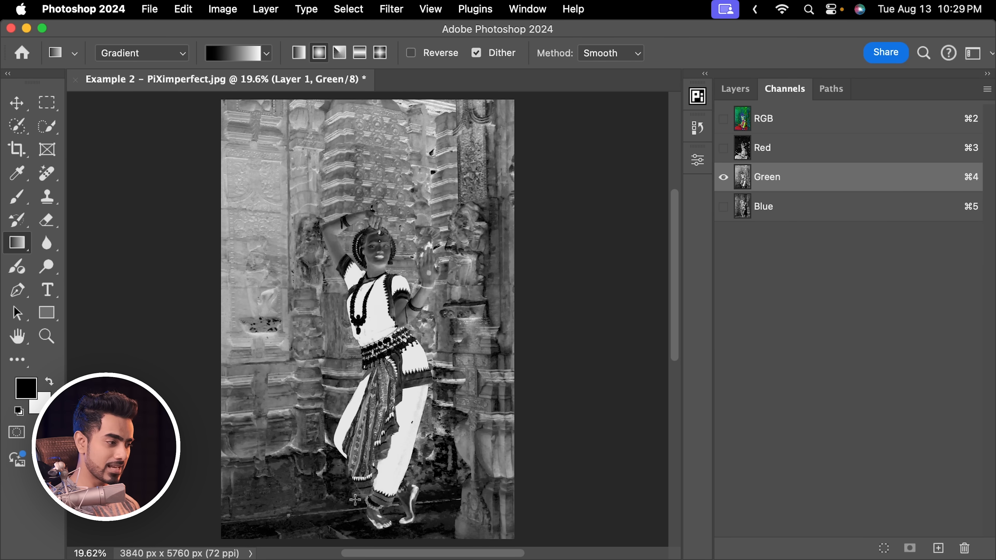
pyautogui.moveTo(299, 522); pyautogui.dragTo(416, 426)
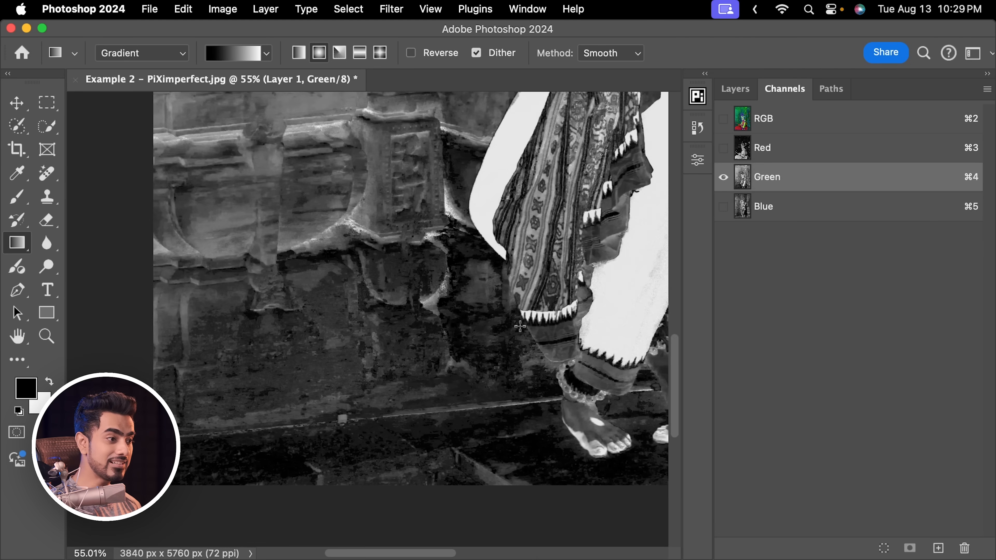
pyautogui.moveTo(549, 296); pyautogui.dragTo(366, 470)
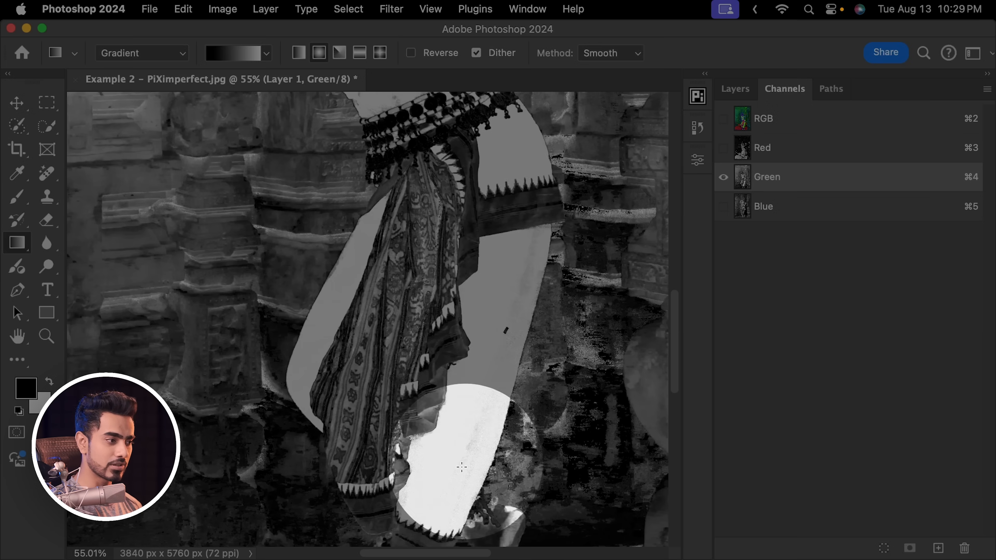
pyautogui.moveTo(540, 284); pyautogui.dragTo(477, 347)
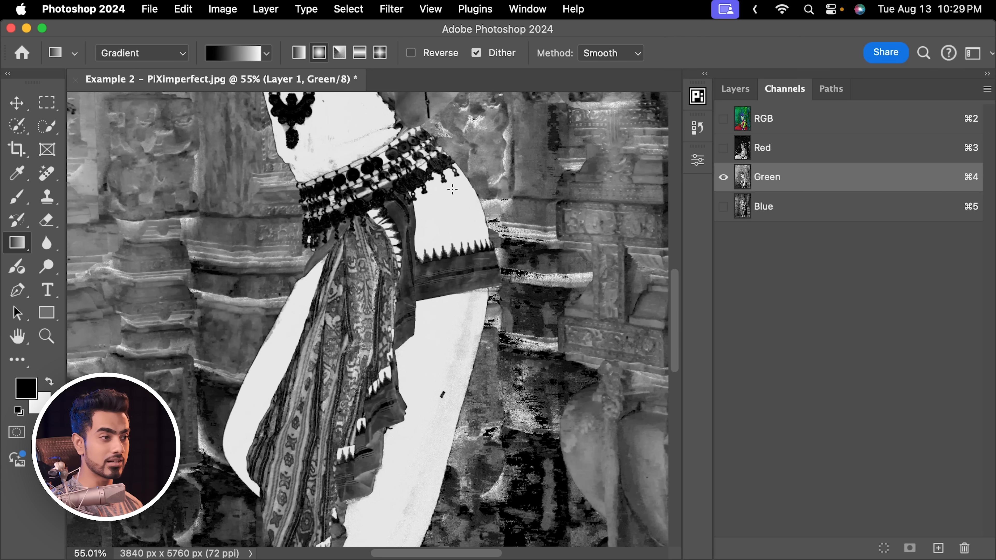
pyautogui.moveTo(452, 189); pyautogui.dragTo(473, 330)
# Restore the composite channel view and temporarily hide Layer 1 to compare the real colours of the dress and floor
pyautogui.click(785, 125)
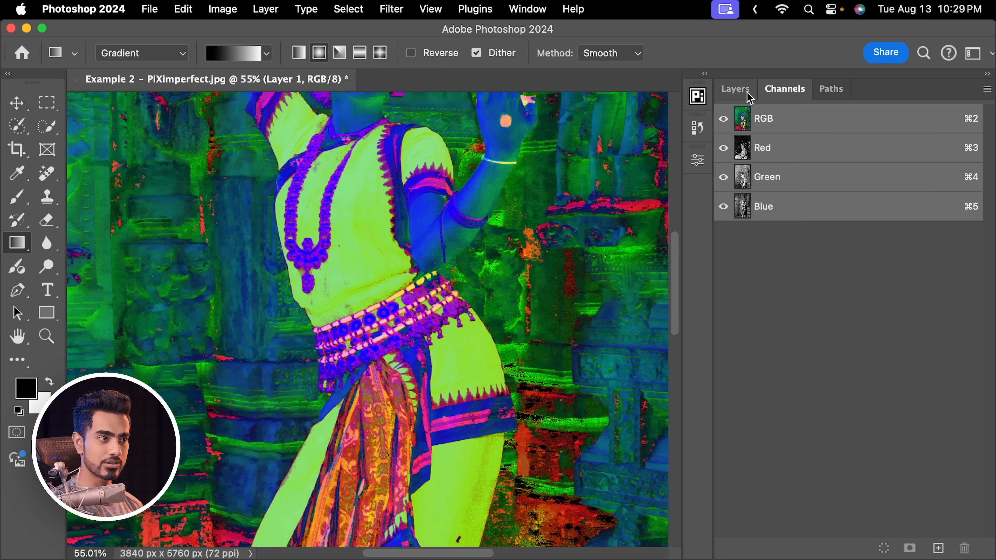
pyautogui.click(736, 89)
pyautogui.click(724, 214)
pyautogui.scroll(-10, 569, 271)
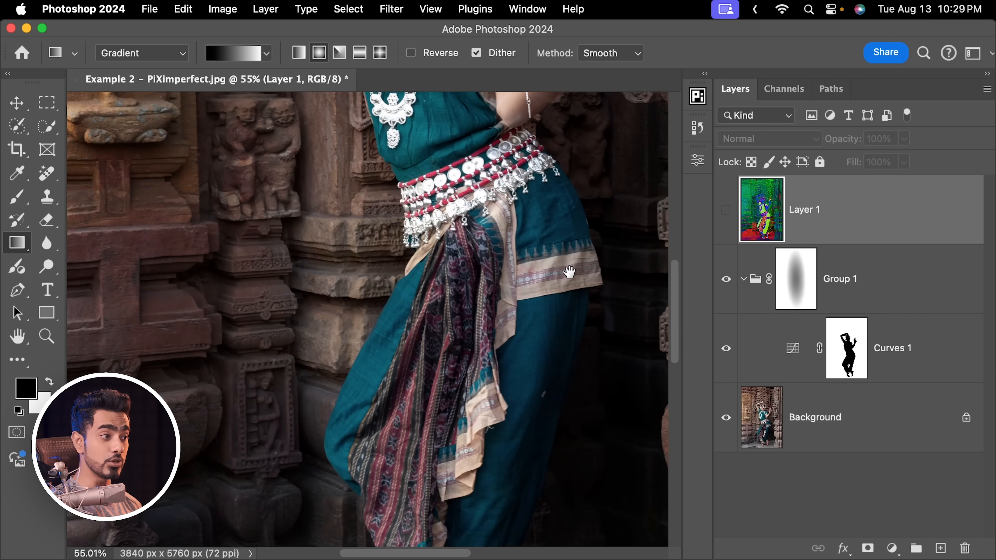
pyautogui.scroll(-5, 498, 312)
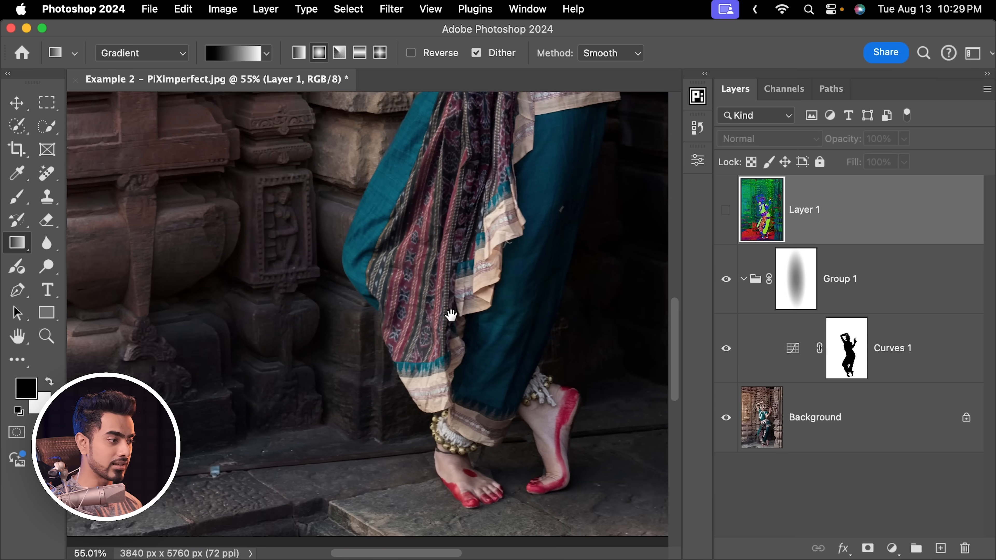
pyautogui.hscroll(-3, 451, 313)
pyautogui.press('super+0')
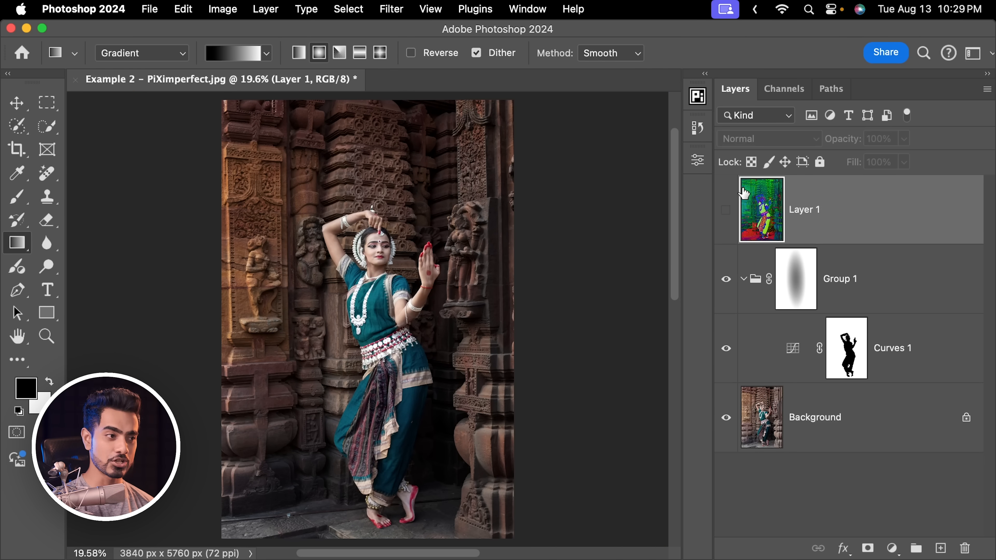
pyautogui.click(724, 214)
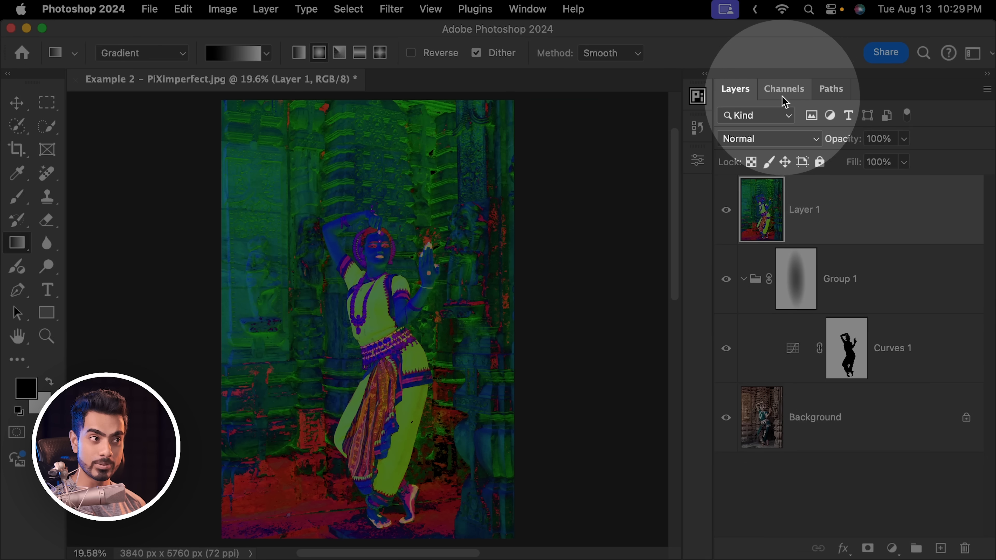
# Isolate the Green channel and load it as a selection
pyautogui.click(786, 90)
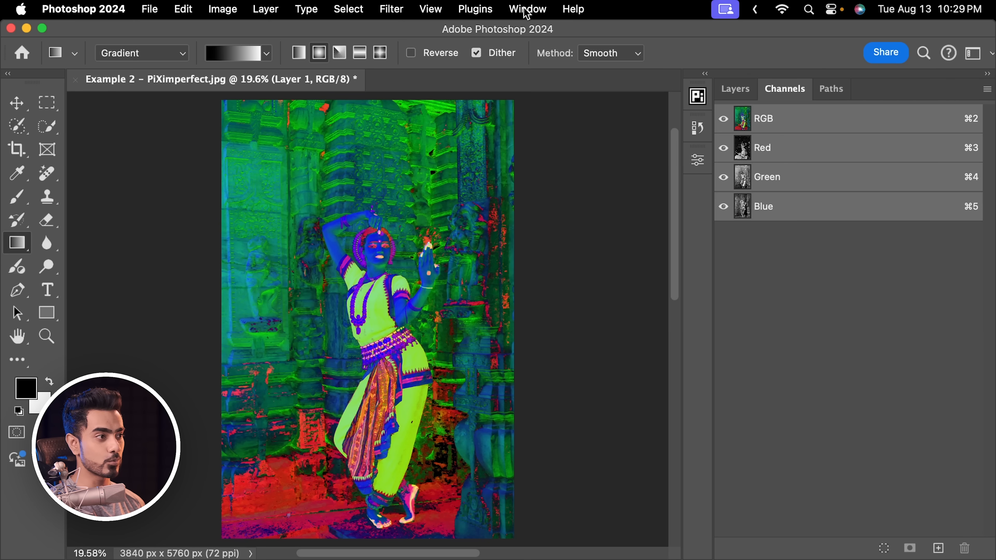
pyautogui.click(528, 8)
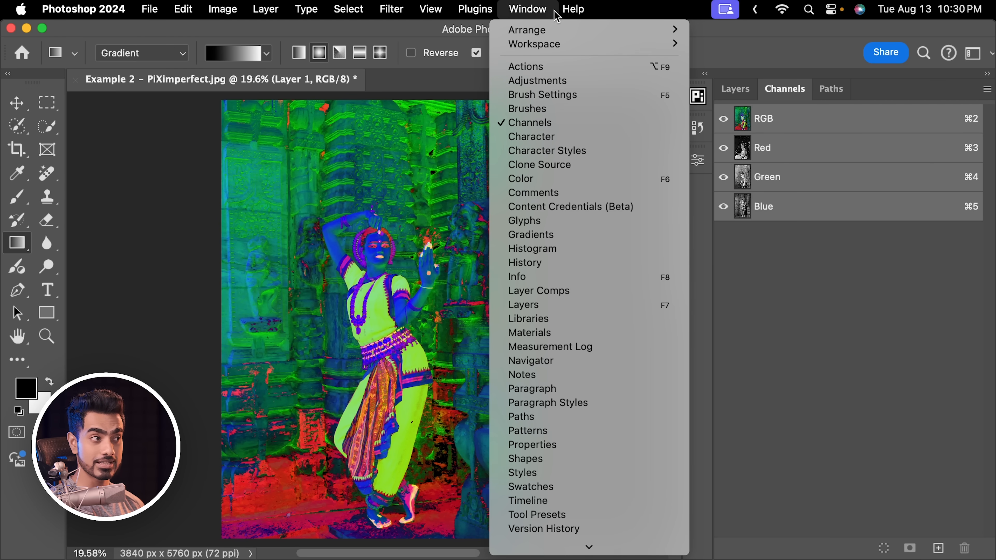
pyautogui.click(540, 11)
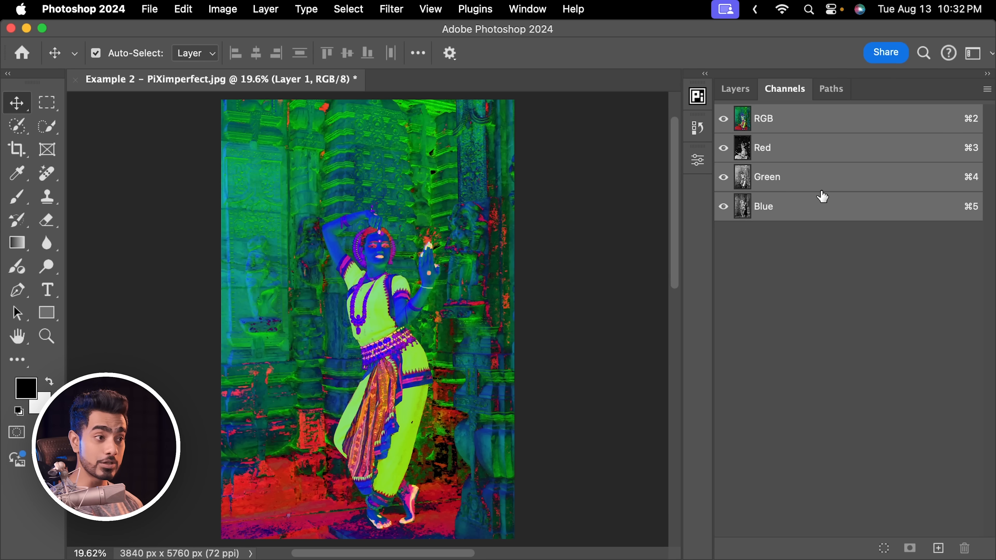
pyautogui.click(792, 180)
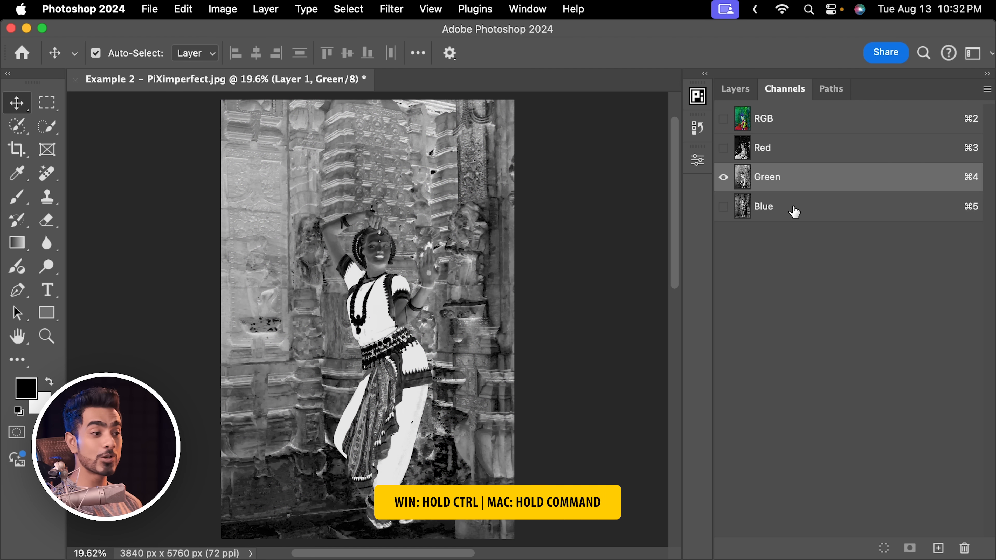
pyautogui.keyDown('super'); pyautogui.click(744, 182); pyautogui.keyUp('super')
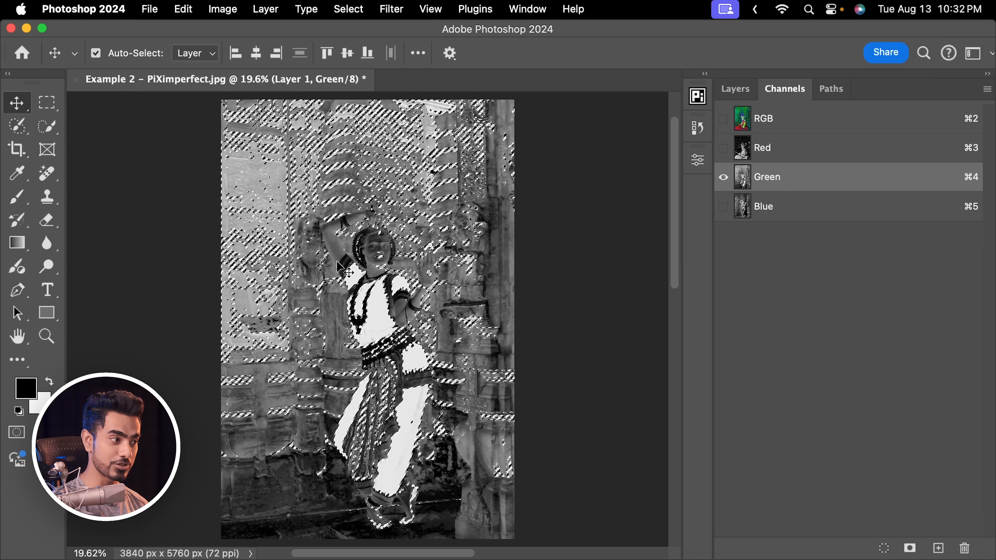
# Restore the composite RGB channel view and delete Layer 1 while keeping the selection active
pyautogui.click(796, 122)
pyautogui.click(735, 89)
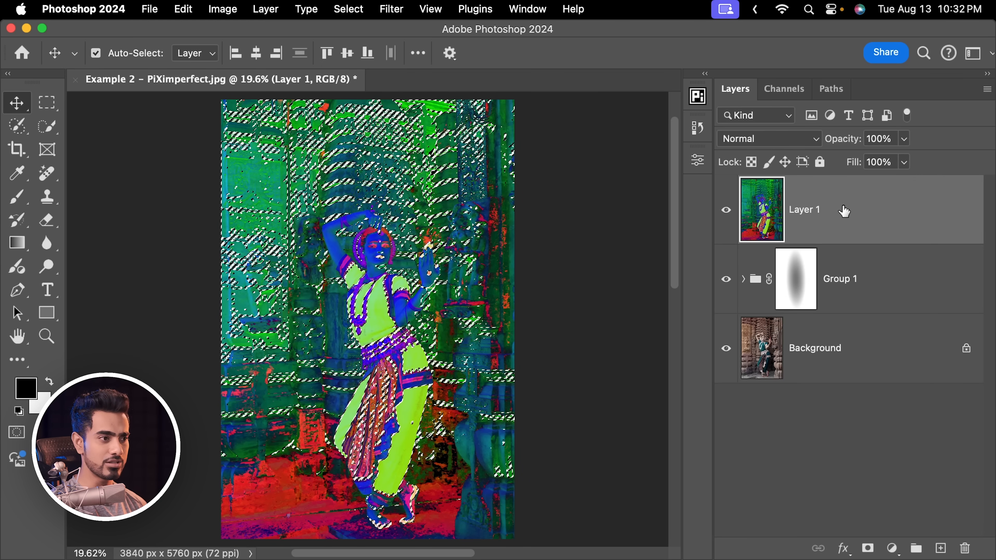
pyautogui.moveTo(863, 206); pyautogui.dragTo(965, 548)
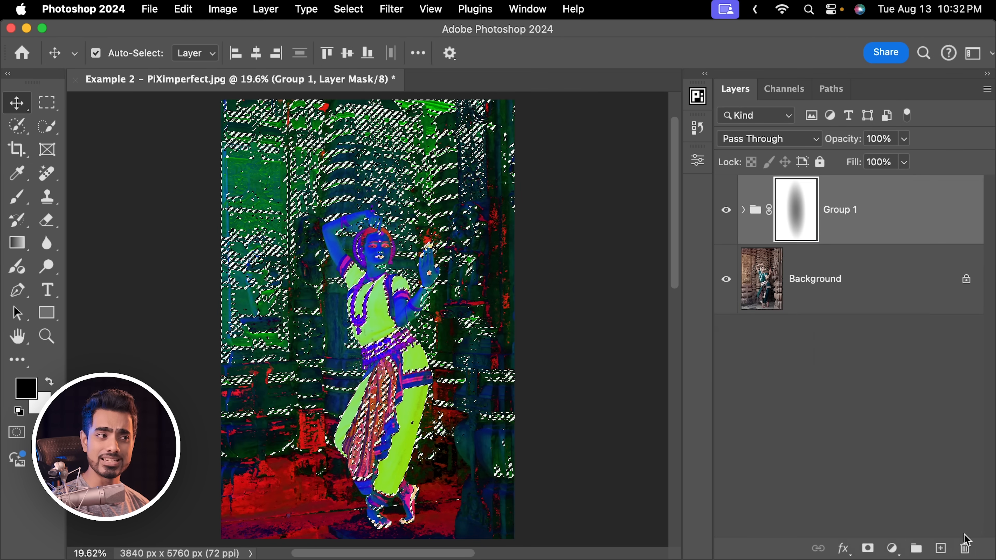
pyautogui.click(744, 211)
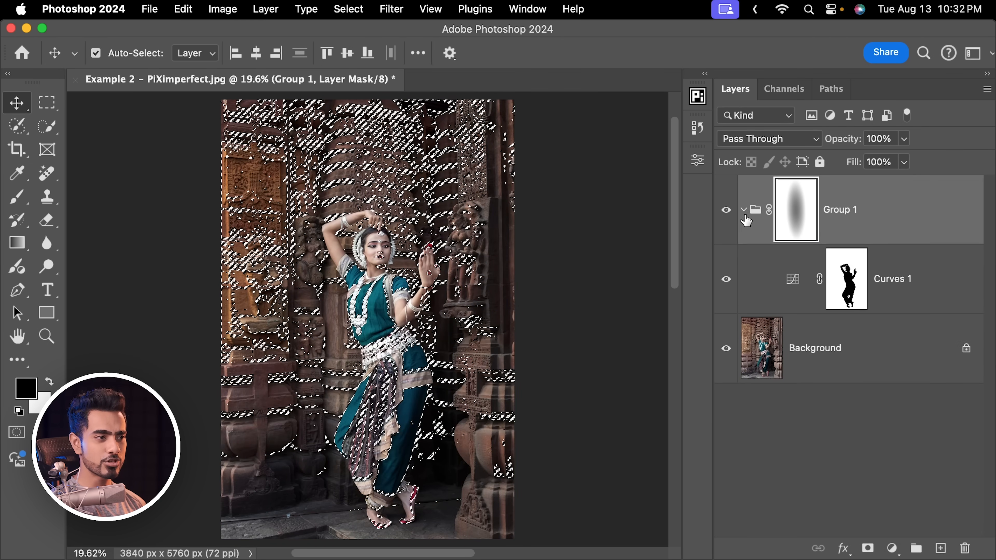
pyautogui.click(744, 212)
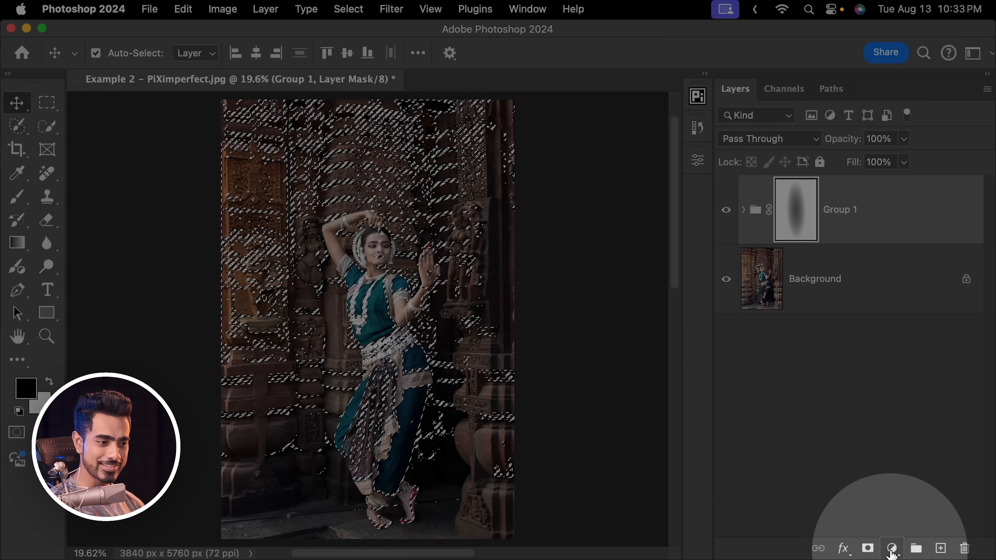
# Add a Hue/Saturation adjustment layer above Group 1 with the selection as its mask, and check that mask
pyautogui.click(893, 549)
pyautogui.click(923, 373)
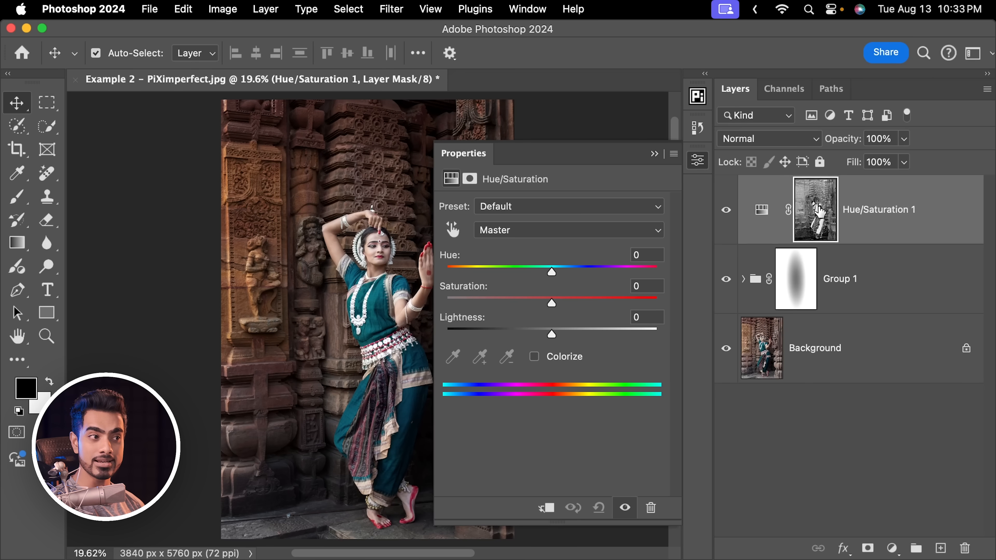
pyautogui.keyDown('alt'); pyautogui.click(819, 212); pyautogui.keyUp('alt')
pyautogui.keyDown('alt'); pyautogui.click(819, 212); pyautogui.keyUp('alt')
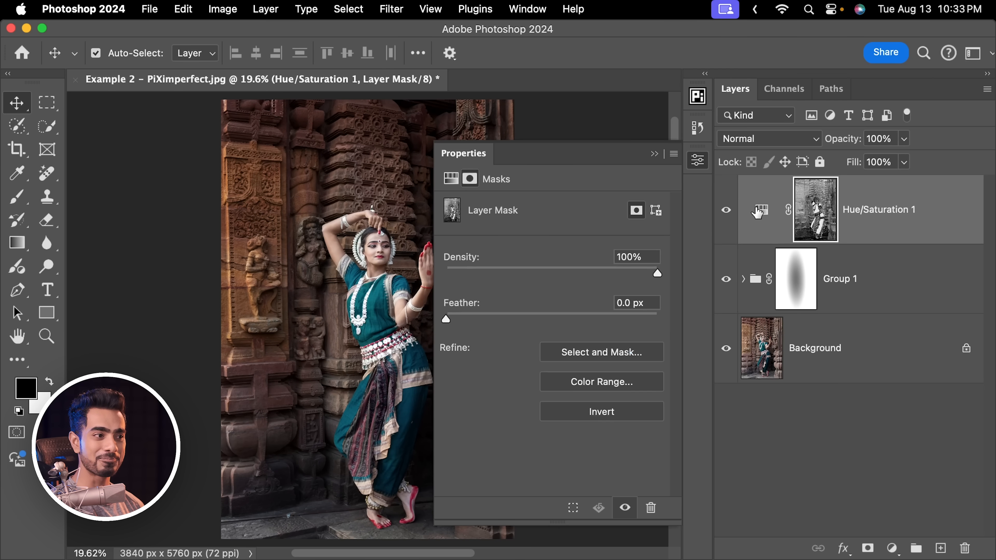
# Raise the Hue/Saturation adjustment's Saturation to +56 while checking the dancer and the temple wall
pyautogui.click(766, 212)
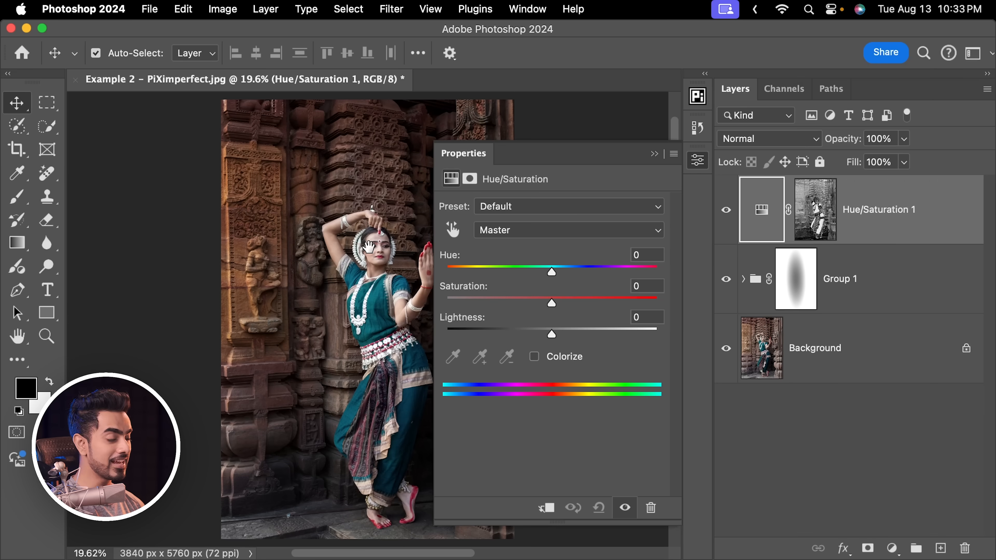
pyautogui.moveTo(369, 247); pyautogui.dragTo(256, 254)
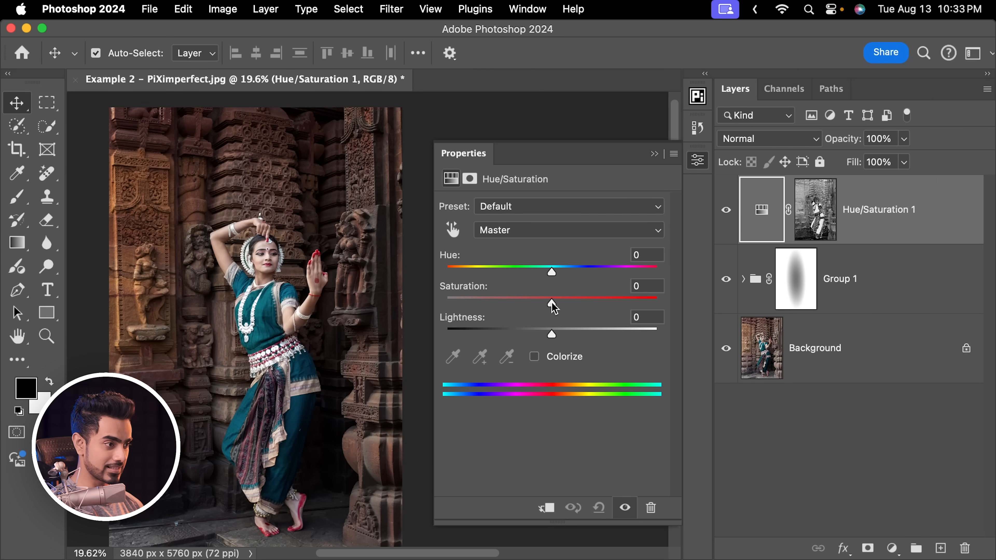
pyautogui.moveTo(552, 303); pyautogui.dragTo(593, 302)
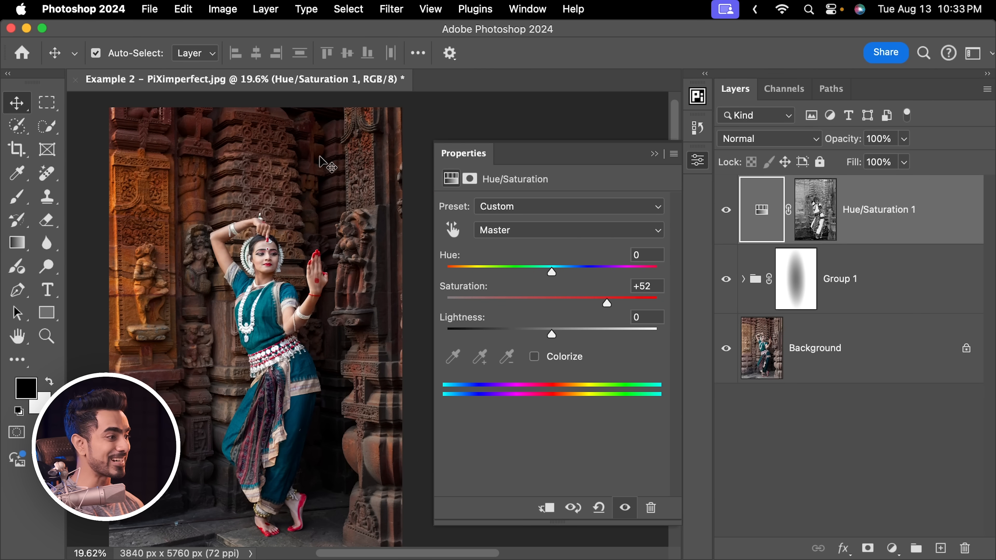
pyautogui.scroll(5, 304, 258)
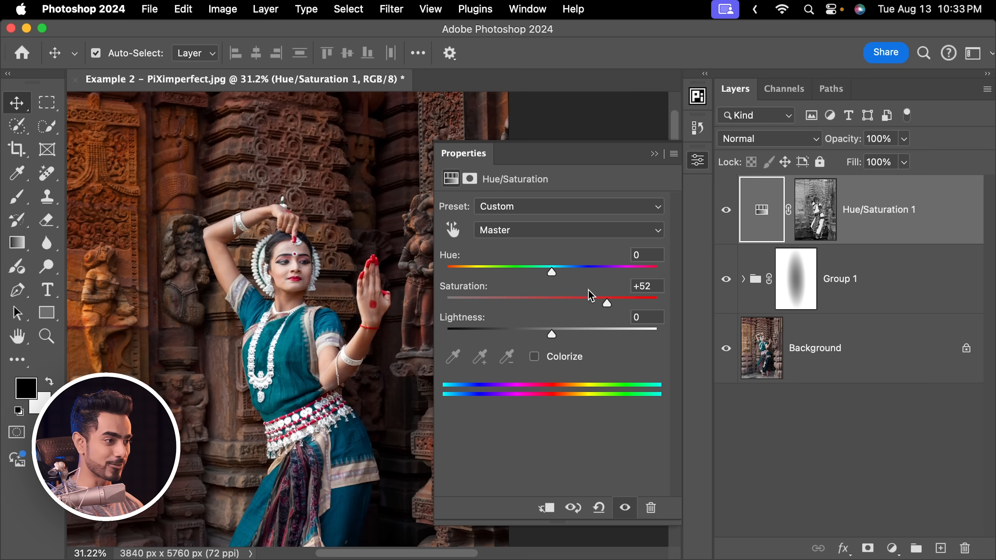
pyautogui.moveTo(607, 304); pyautogui.dragTo(613, 307)
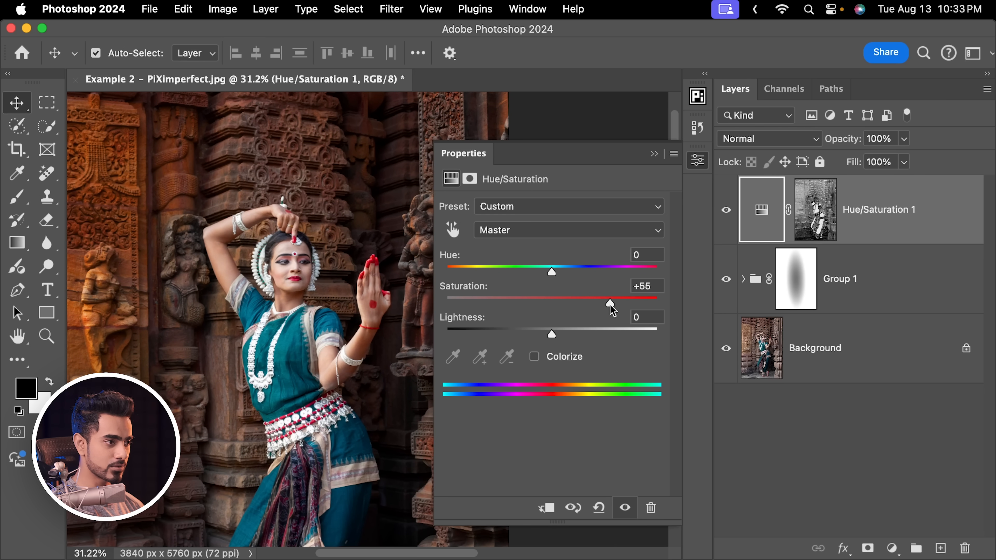
pyautogui.moveTo(326, 245); pyautogui.dragTo(359, 244)
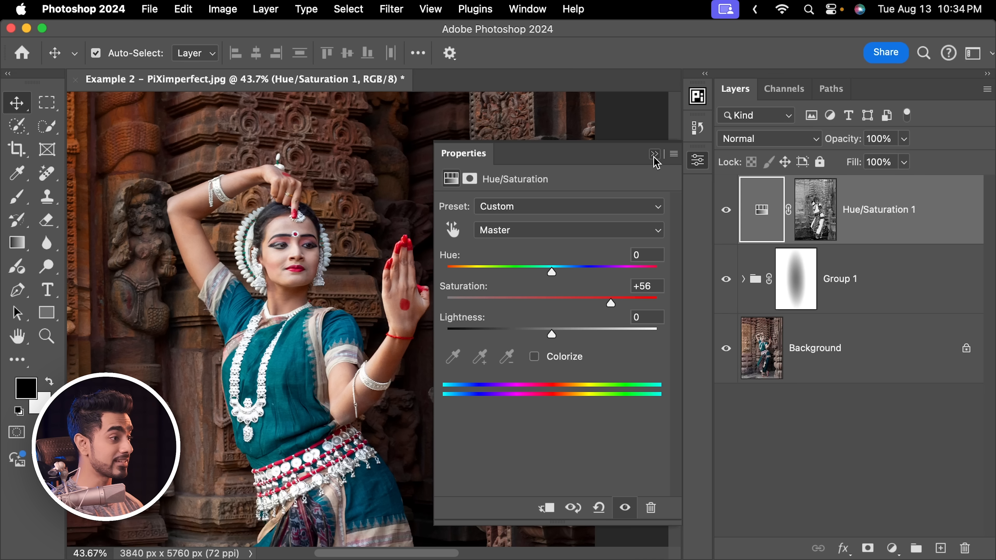
pyautogui.click(655, 154)
# Compare the whole photo with and without the Hue/Saturation adjustment
pyautogui.press('super+0')
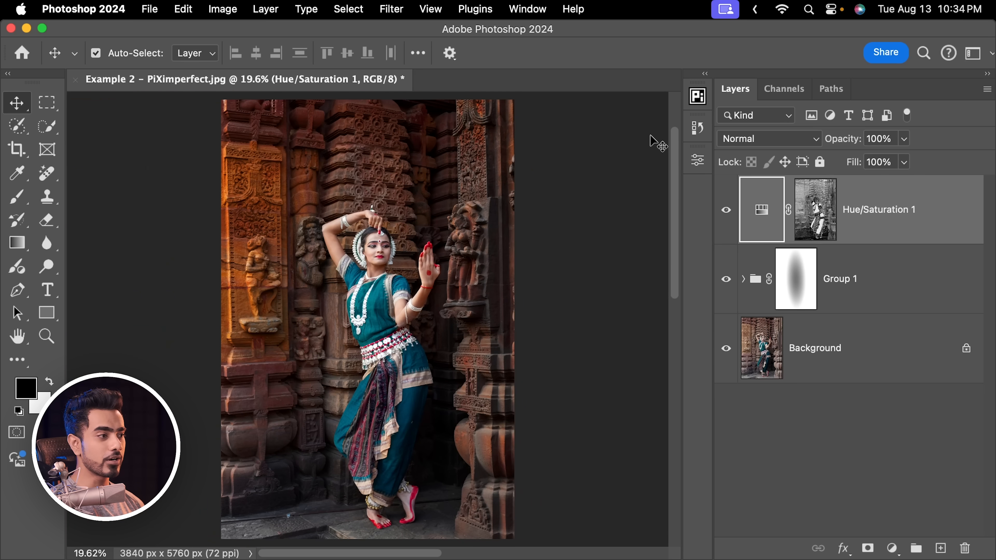
pyautogui.click(728, 214)
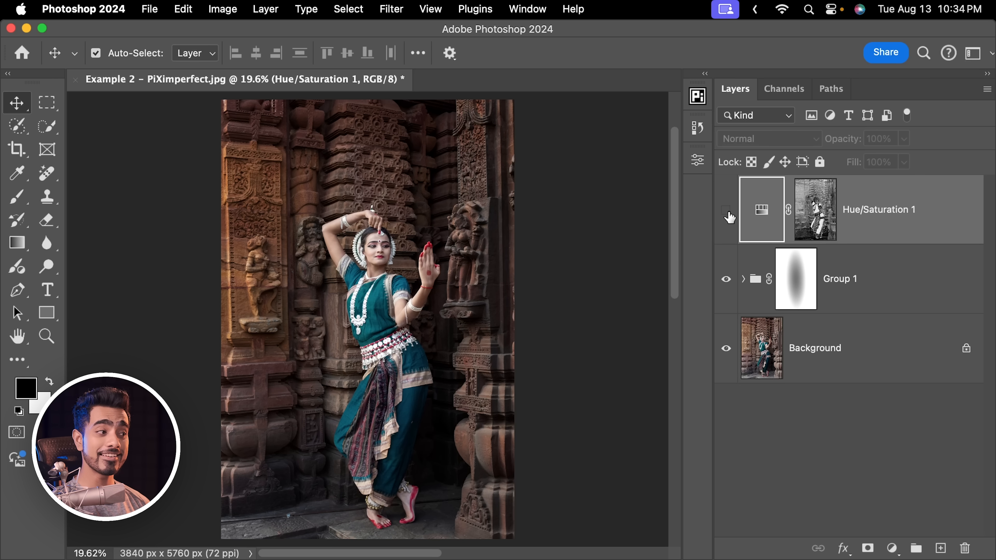
pyautogui.click(727, 212)
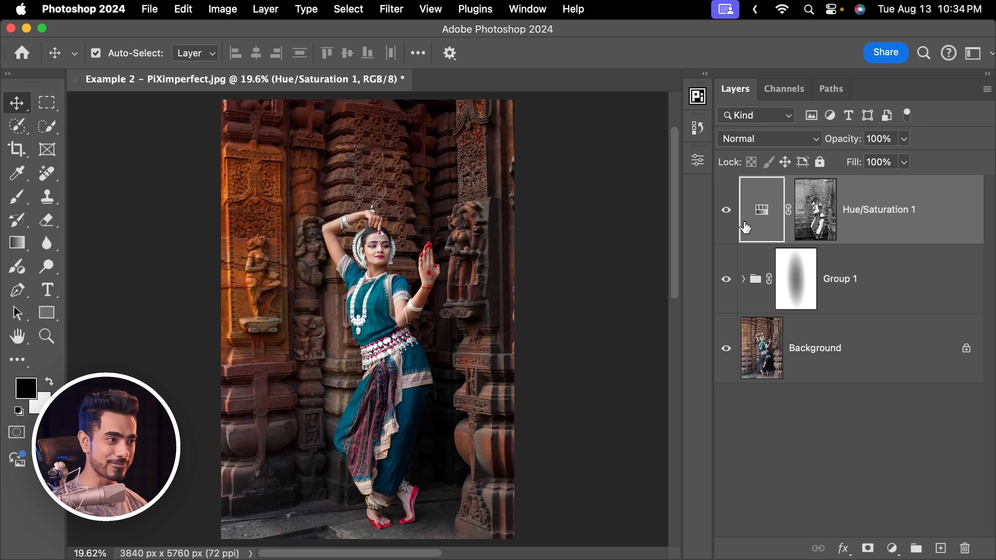
# Try a Saturation of +85 and temporarily disable the adjustment's mask to compare the effect on the floor
pyautogui.doubleClick(763, 222)
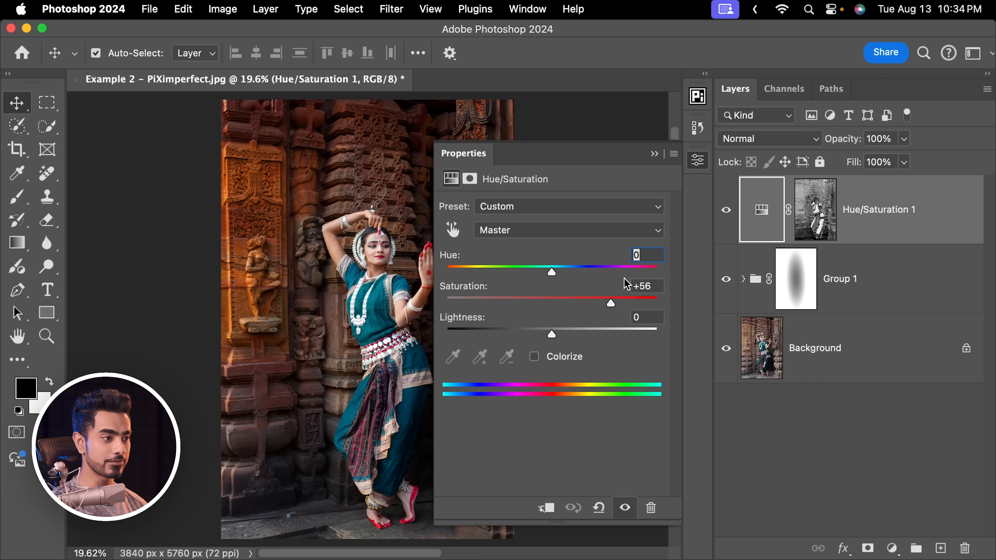
pyautogui.moveTo(615, 306); pyautogui.dragTo(636, 303)
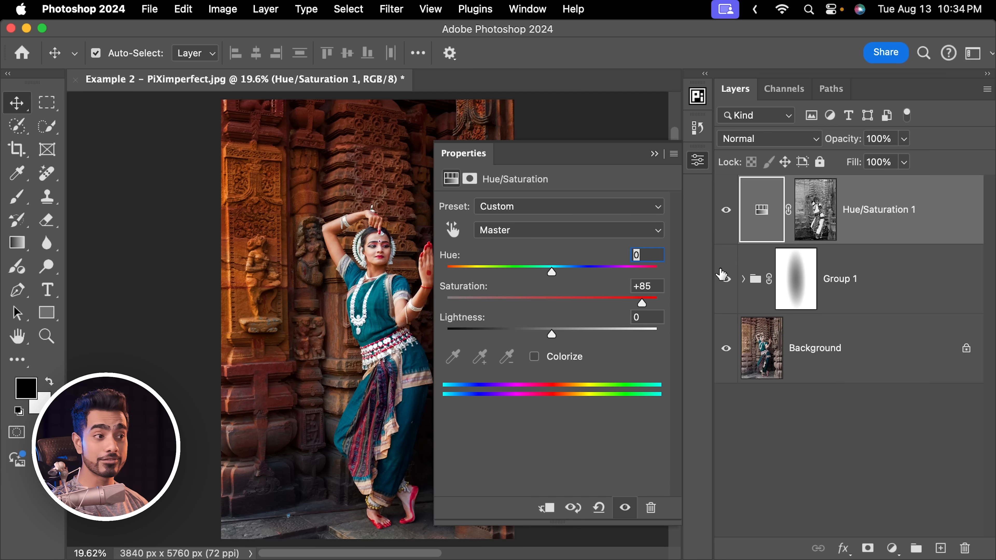
pyautogui.keyDown('shift'); pyautogui.click(822, 214); pyautogui.keyUp('shift')
pyautogui.scroll(-5, 275, 220)
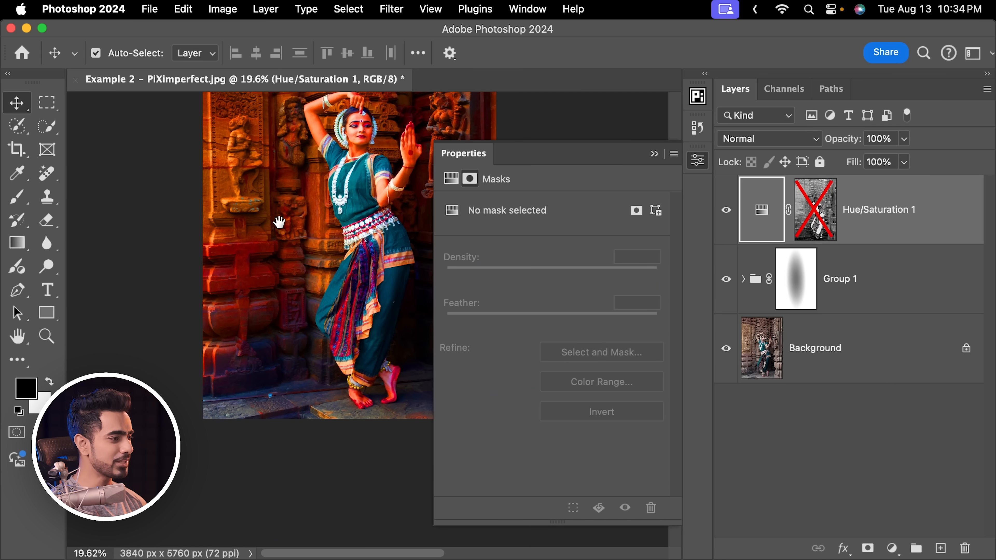
pyautogui.moveTo(286, 409)
pyautogui.mouseDown()
pyautogui.moveTo(323, 396)
pyautogui.moveTo(268, 400)
pyautogui.mouseUp()
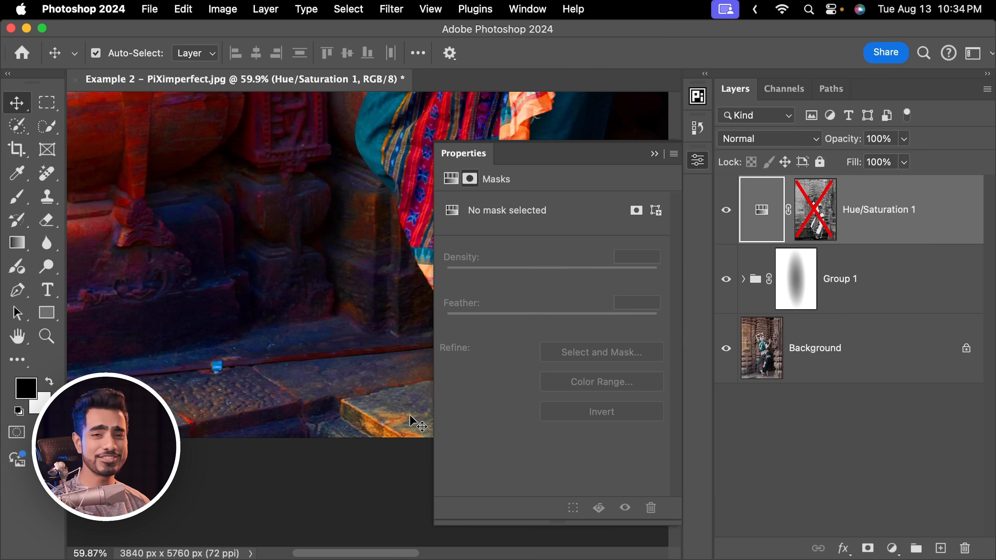
pyautogui.keyDown('shift'); pyautogui.click(817, 215); pyautogui.keyUp('shift')
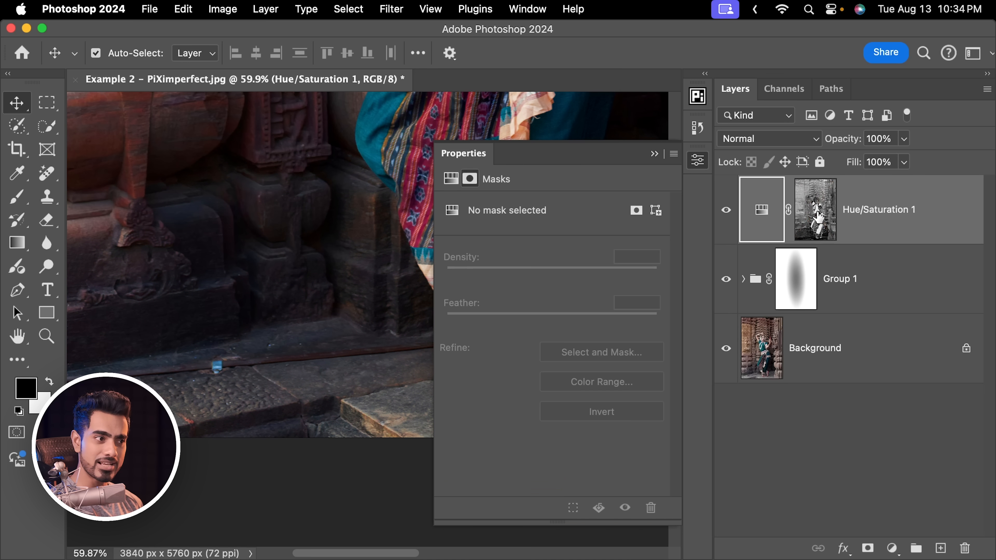
# Set the Hue/Saturation adjustment's Saturation to about +62 and compare the result with the original Background
pyautogui.click(769, 211)
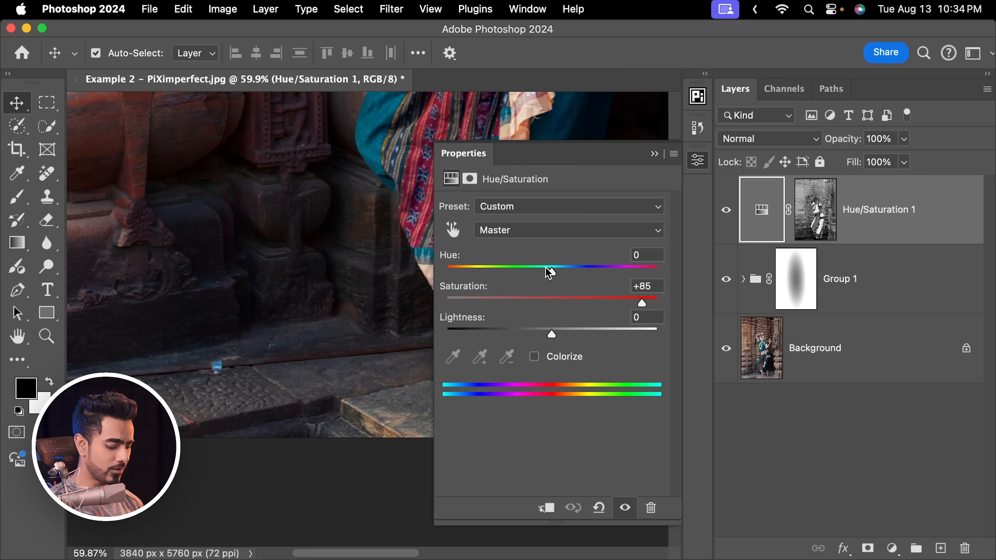
pyautogui.press('super+0')
pyautogui.moveTo(617, 304)
pyautogui.mouseDown()
pyautogui.moveTo(607, 305)
pyautogui.moveTo(622, 306)
pyautogui.mouseUp()
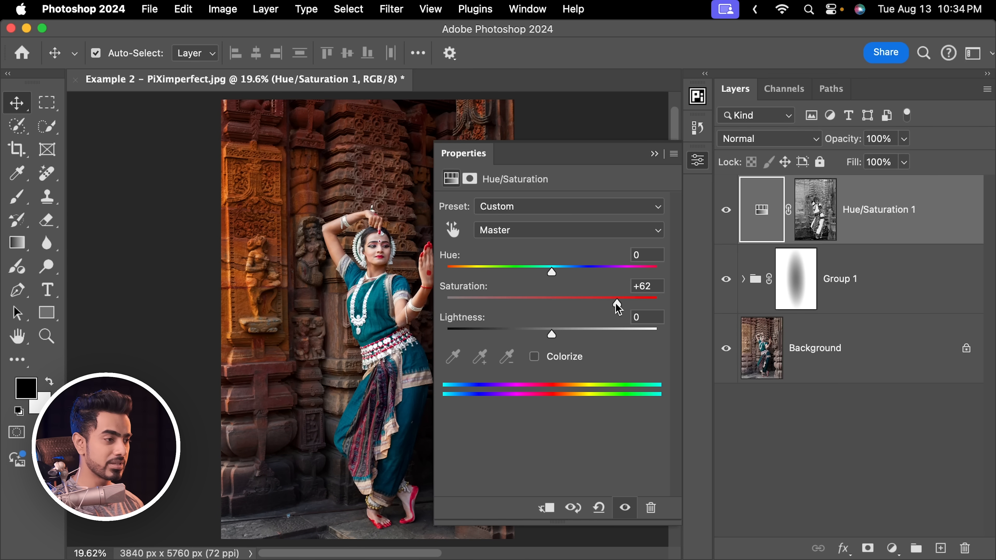
pyautogui.click(654, 153)
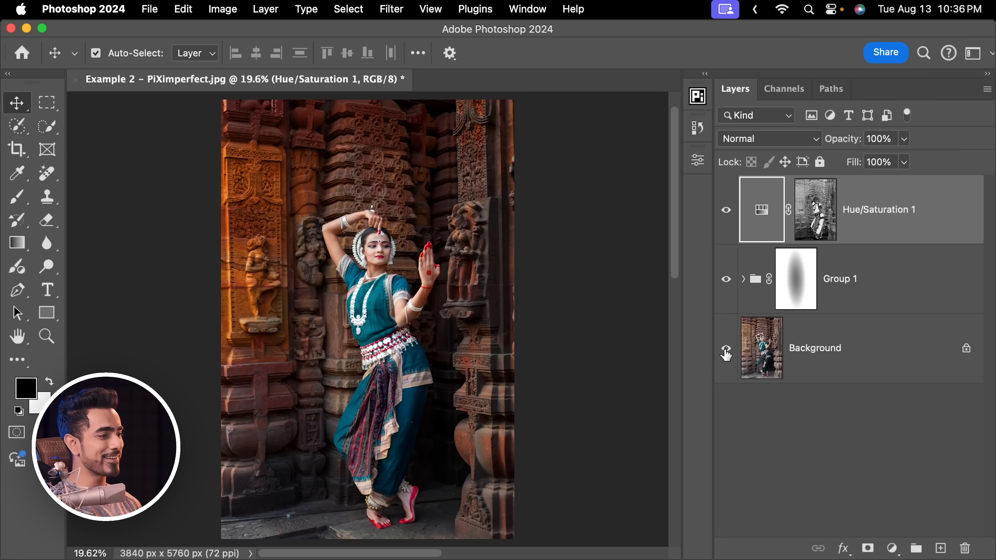
pyautogui.keyDown('alt'); pyautogui.click(726, 352); pyautogui.keyUp('alt')
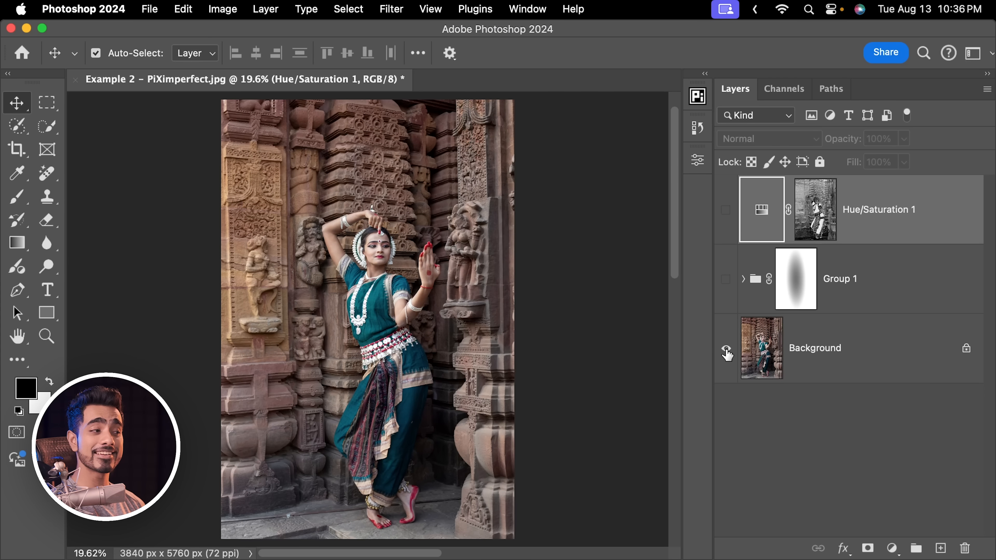
pyautogui.keyDown('alt'); pyautogui.click(726, 352); pyautogui.keyUp('alt')
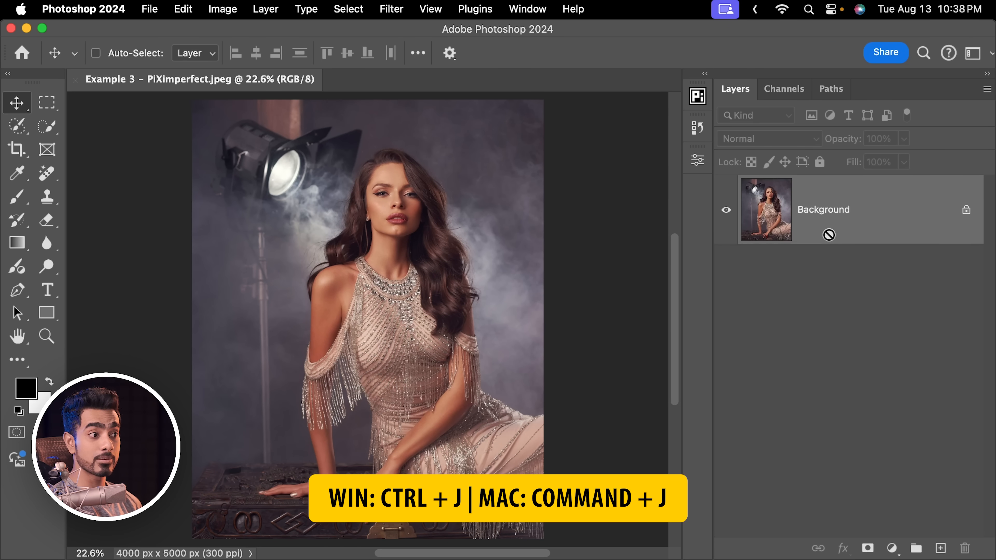
# Duplicate the Background layer of Example 3 - PiXimperfect.jpeg and convert the copy for Smart Filters
pyautogui.press('super+j')
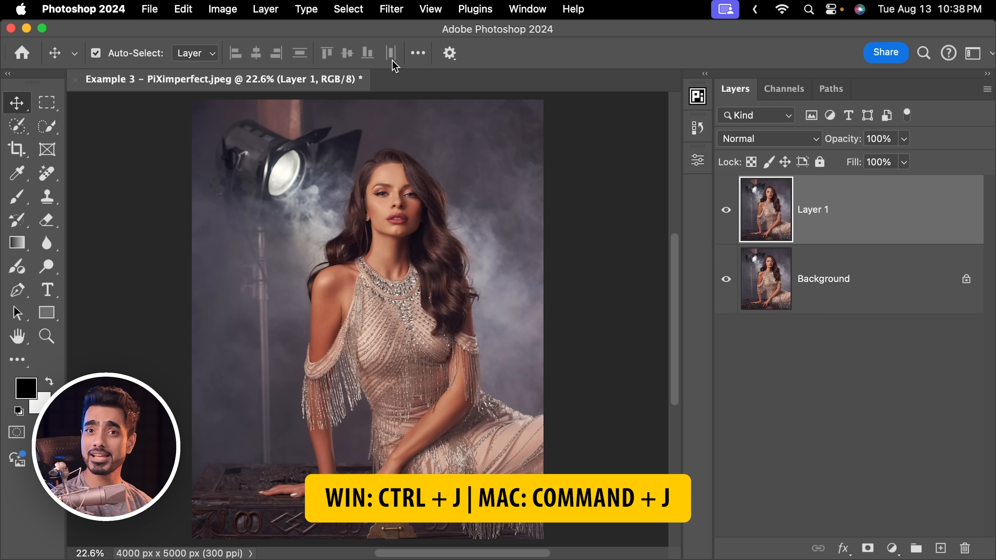
pyautogui.click(388, 9)
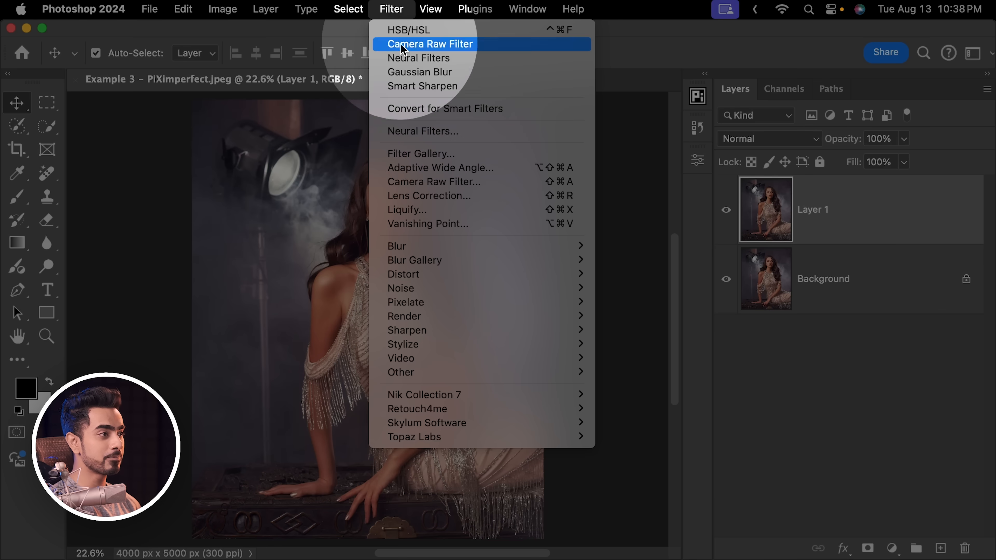
pyautogui.click(451, 107)
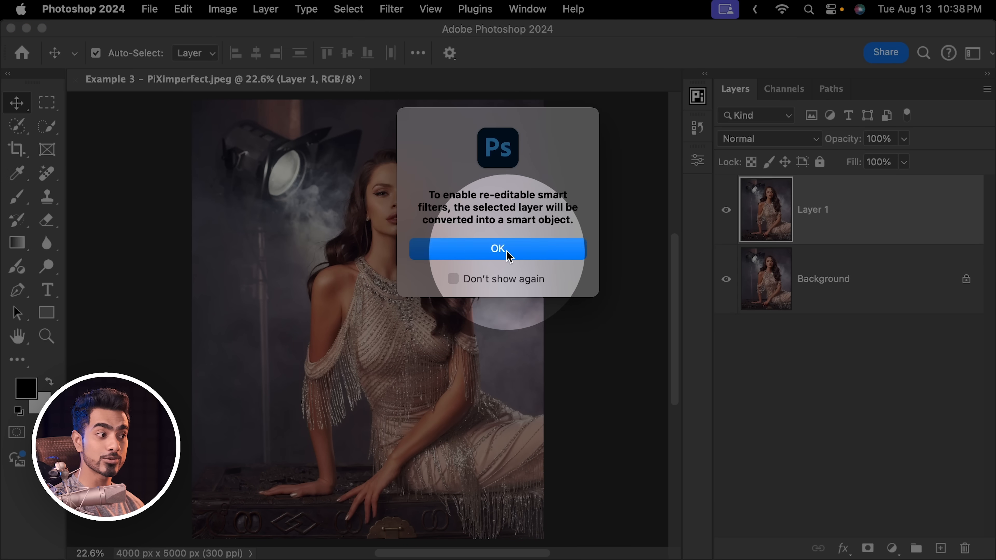
pyautogui.click(493, 251)
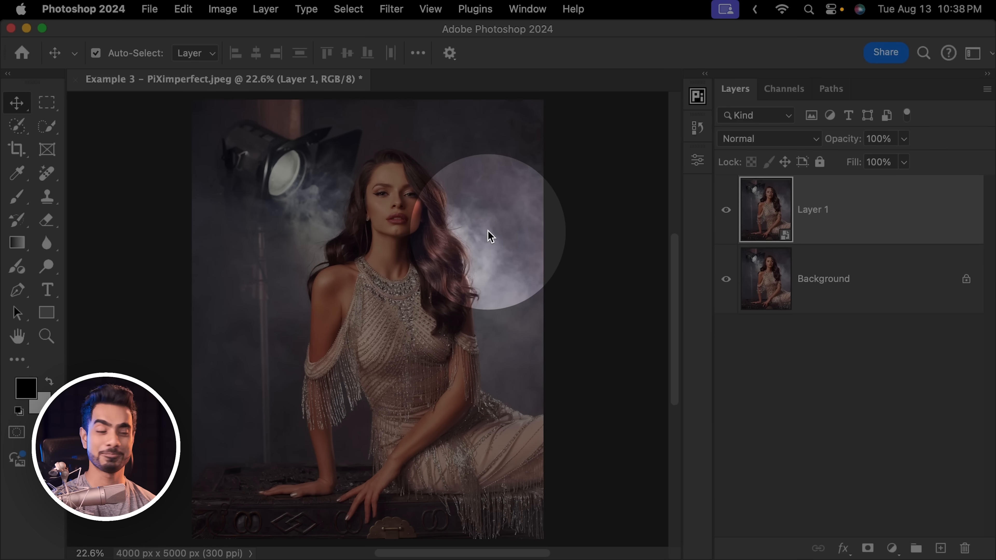
# Open the Camera Raw Filter on Layer 1 and show its presets
pyautogui.click(391, 8)
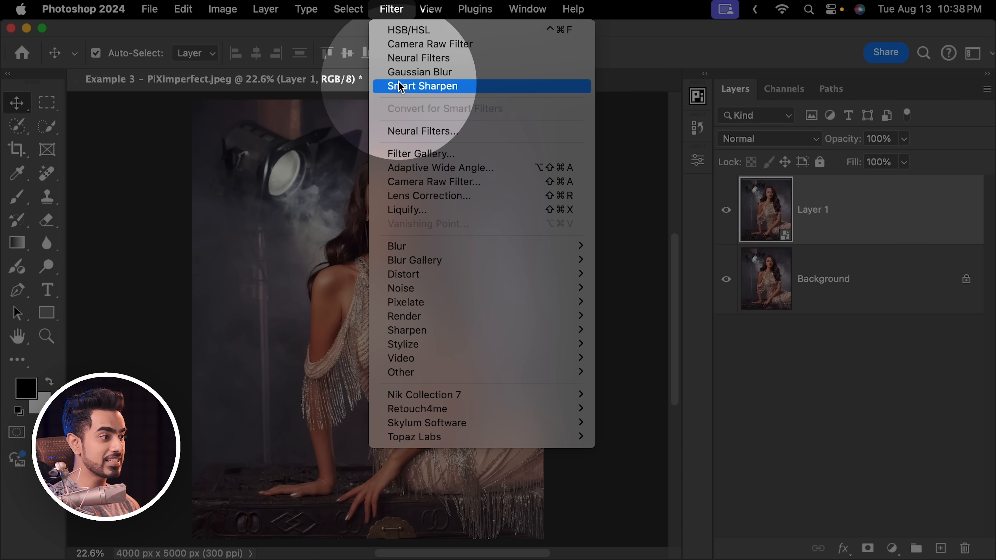
pyautogui.click(409, 183)
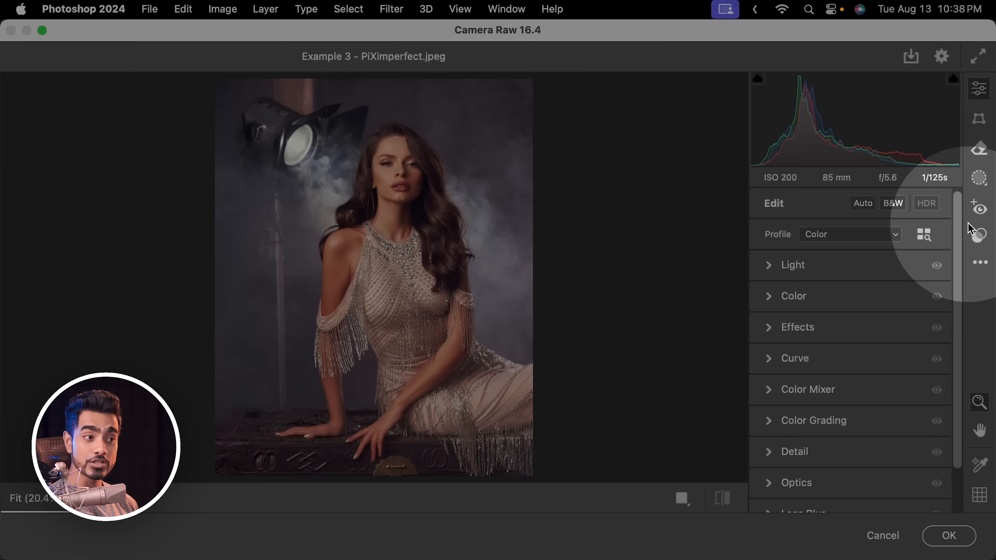
pyautogui.click(979, 235)
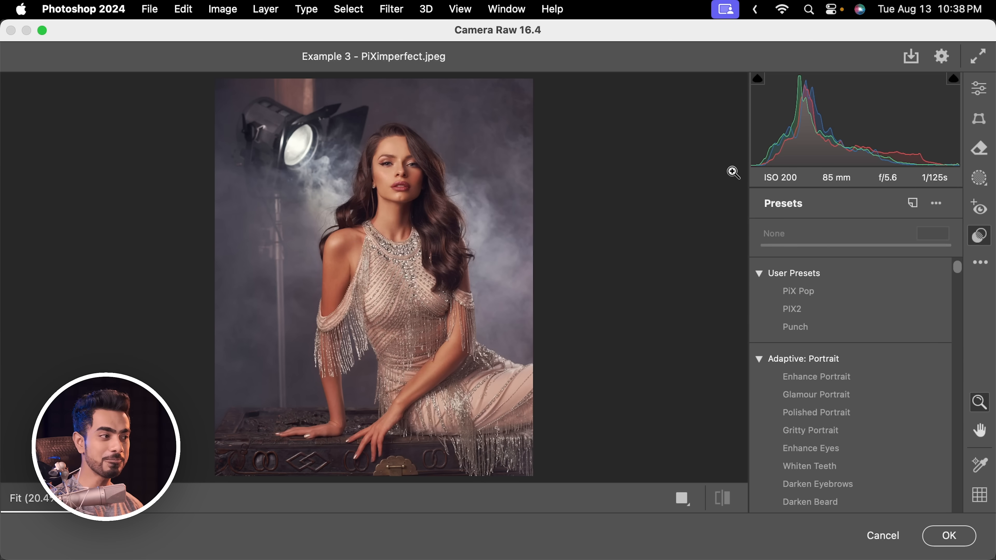
# Collapse the Adaptive: Portrait, Sky, Subject and Blur Background preset groups as well as Portraits: Deep Skin
pyautogui.moveTo(403, 162); pyautogui.dragTo(423, 158)
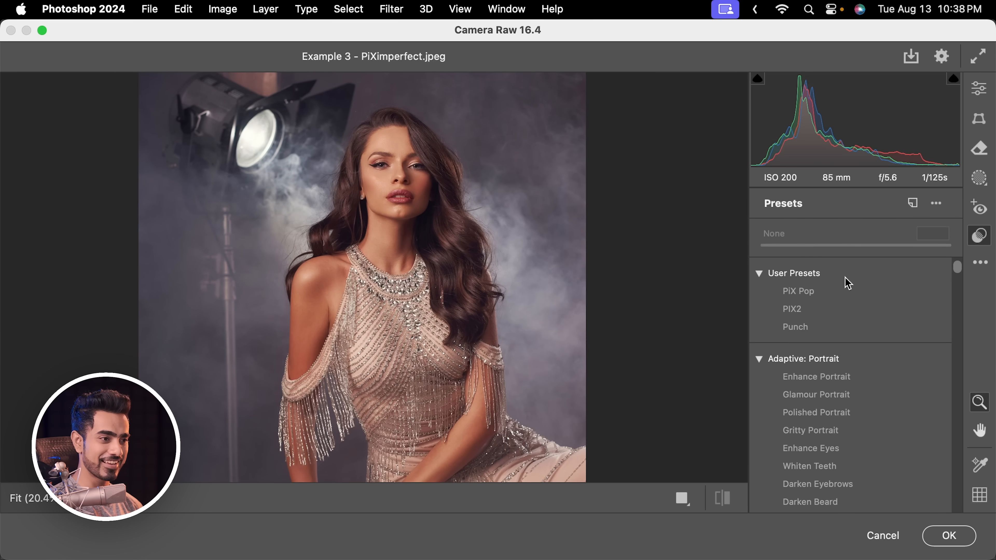
pyautogui.scroll(-5, 848, 283)
pyautogui.scroll(3, 806, 292)
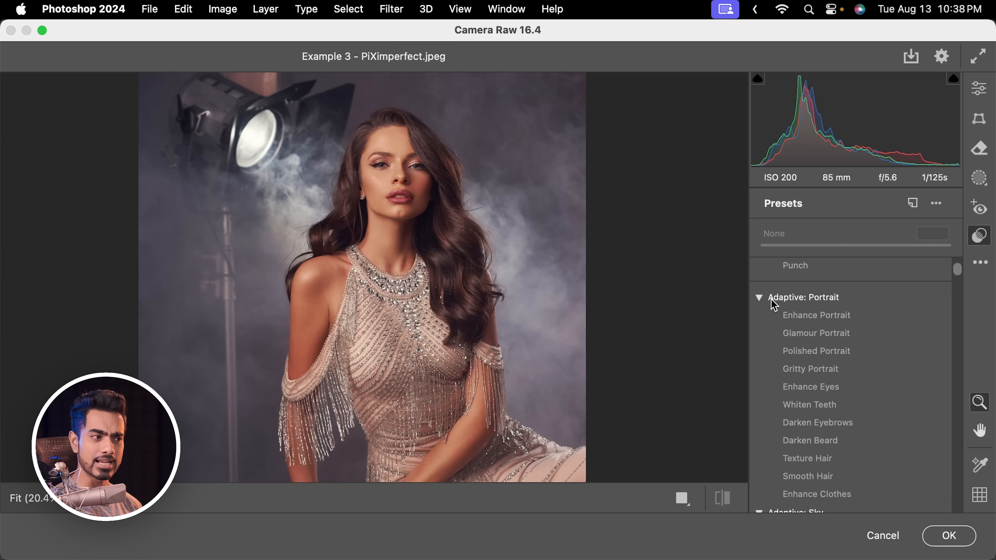
pyautogui.click(759, 298)
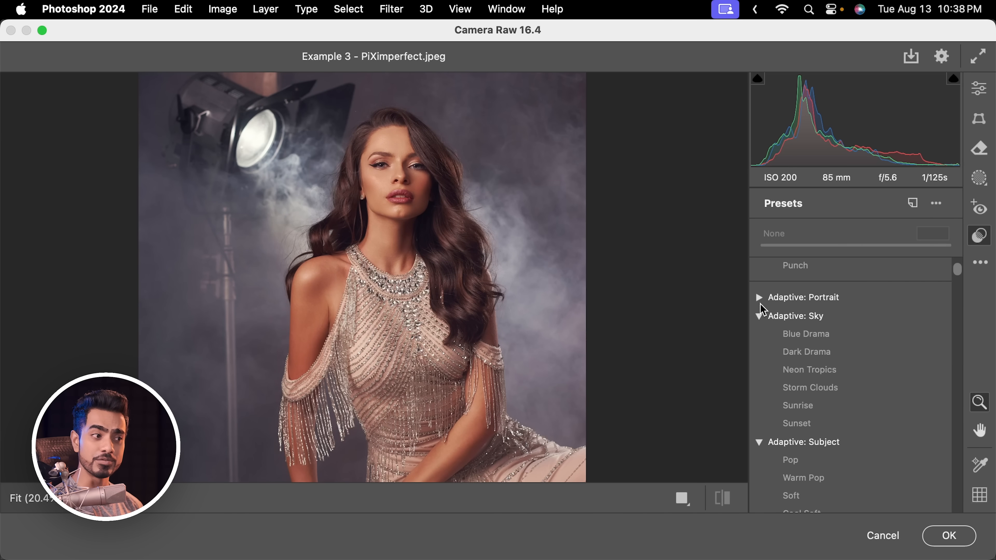
pyautogui.click(759, 317)
pyautogui.click(759, 336)
pyautogui.click(760, 354)
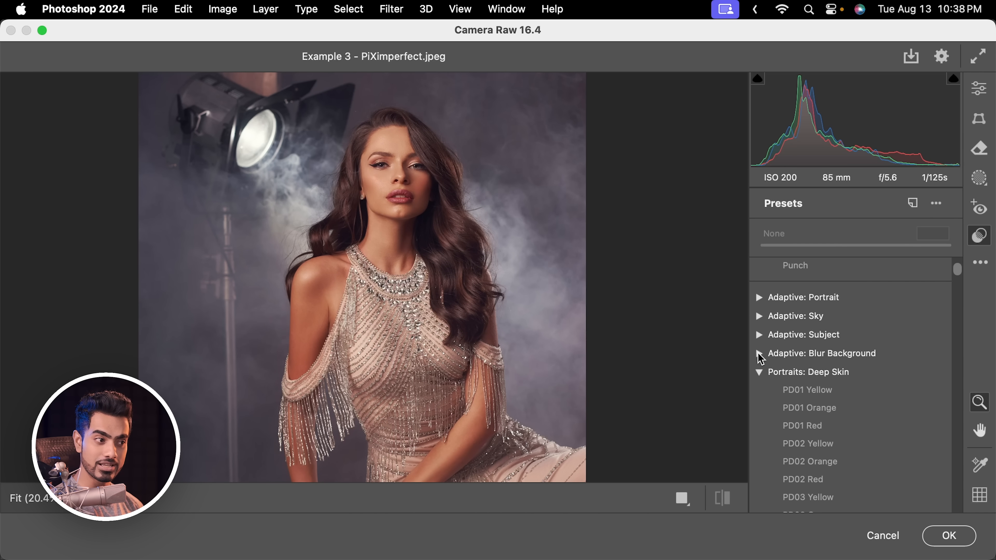
pyautogui.click(760, 373)
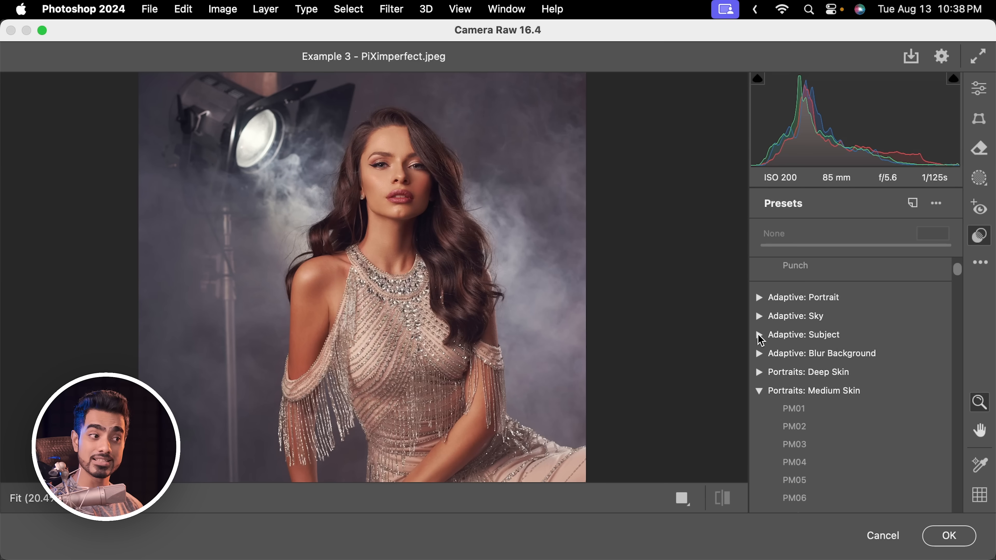
# Apply the Adaptive: Subject preset Pop at an amount of 112 and compare the portrait with its unedited state
pyautogui.click(759, 335)
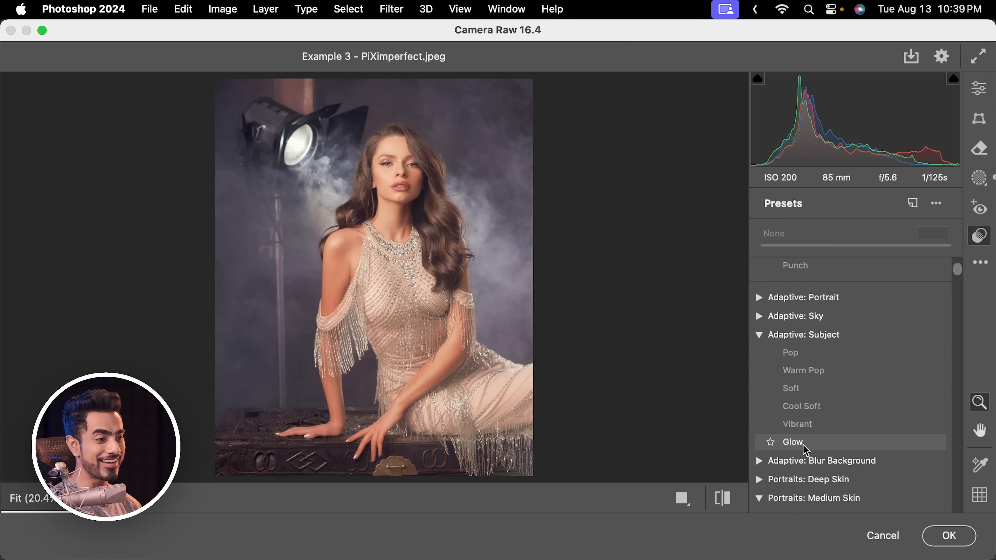
pyautogui.click(804, 357)
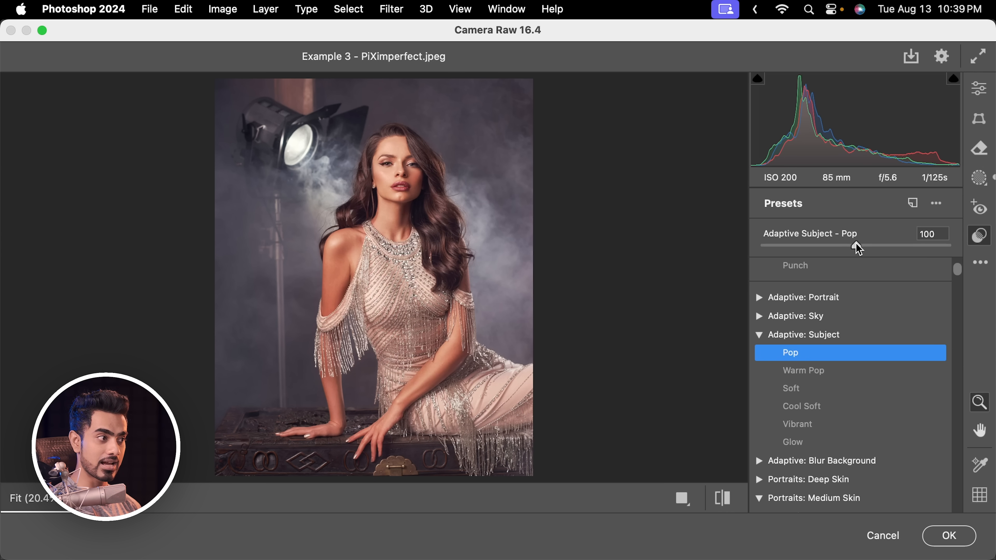
pyautogui.moveTo(855, 244)
pyautogui.mouseDown()
pyautogui.moveTo(823, 245)
pyautogui.moveTo(902, 250)
pyautogui.moveTo(871, 247)
pyautogui.mouseUp()
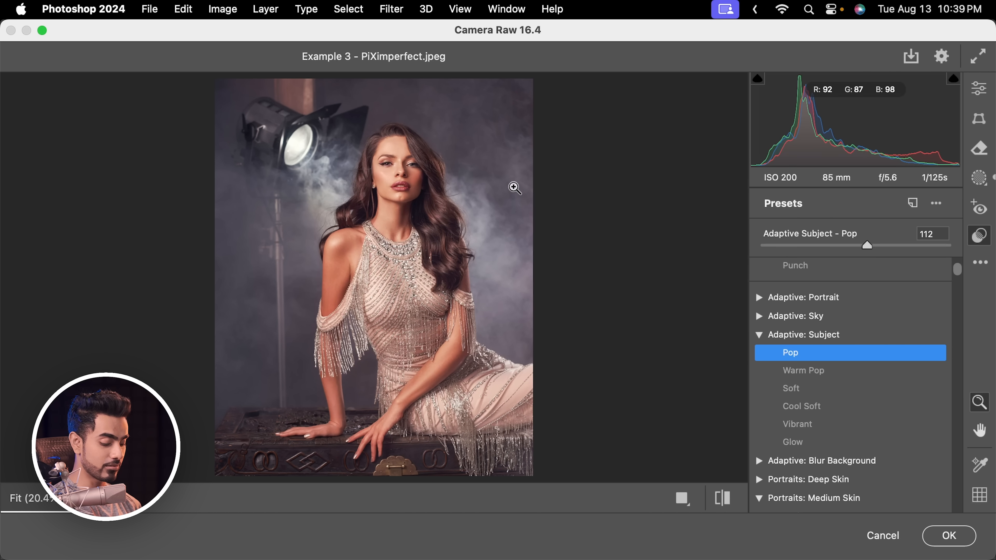
pyautogui.press('\\')
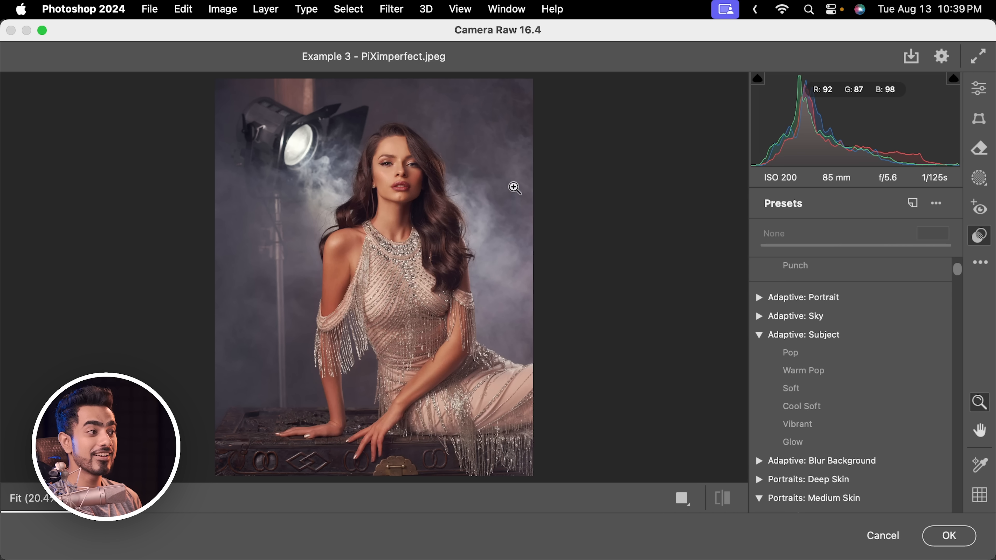
pyautogui.press('\\')
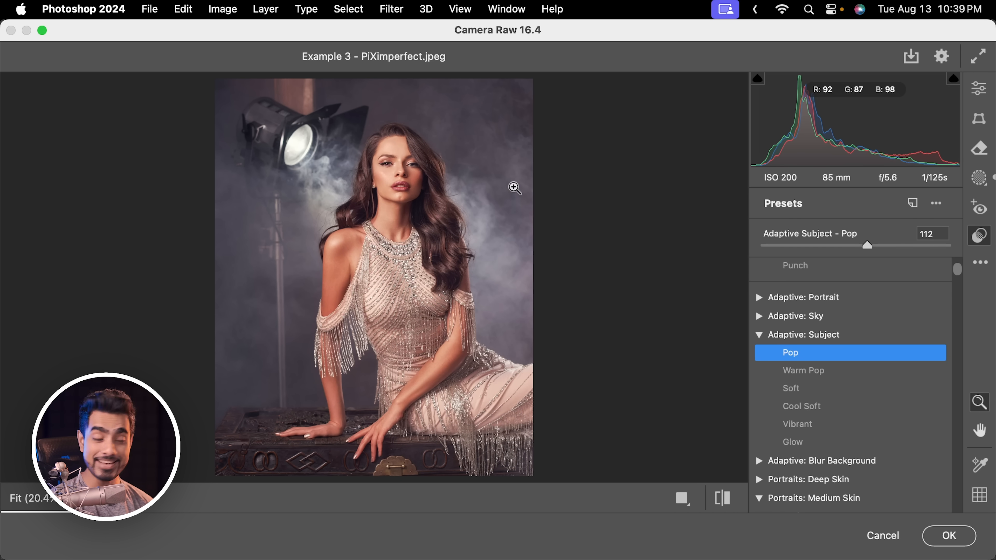
# Apply the Adaptive: Portrait preset Gritty Portrait at an amount of 40 while viewing the woman's face up close
pyautogui.click(400, 165)
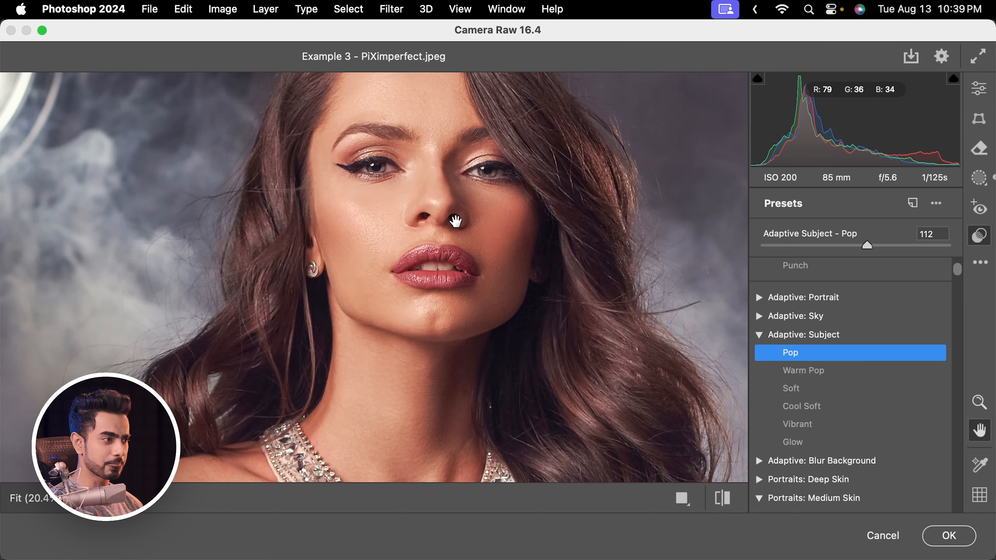
pyautogui.moveTo(456, 222); pyautogui.dragTo(395, 273)
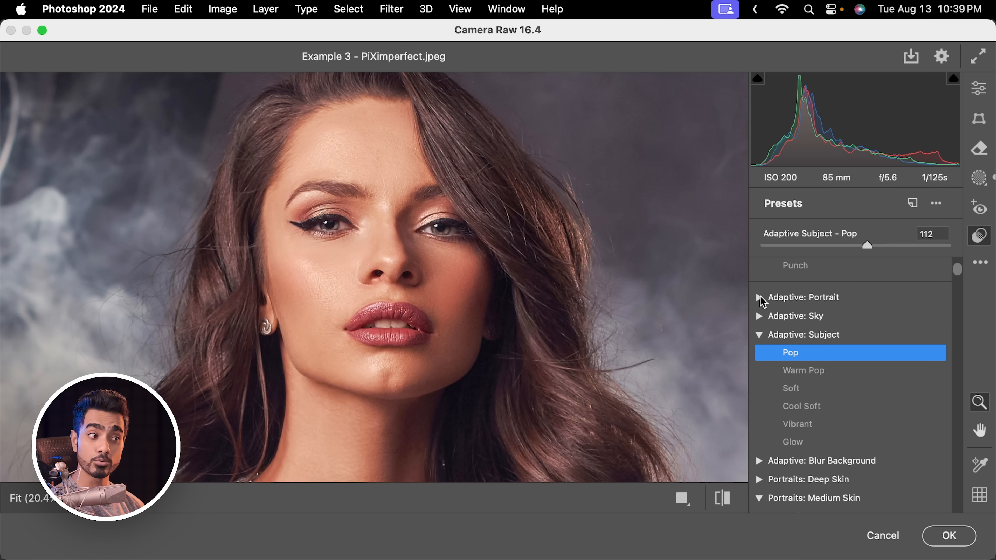
pyautogui.click(761, 300)
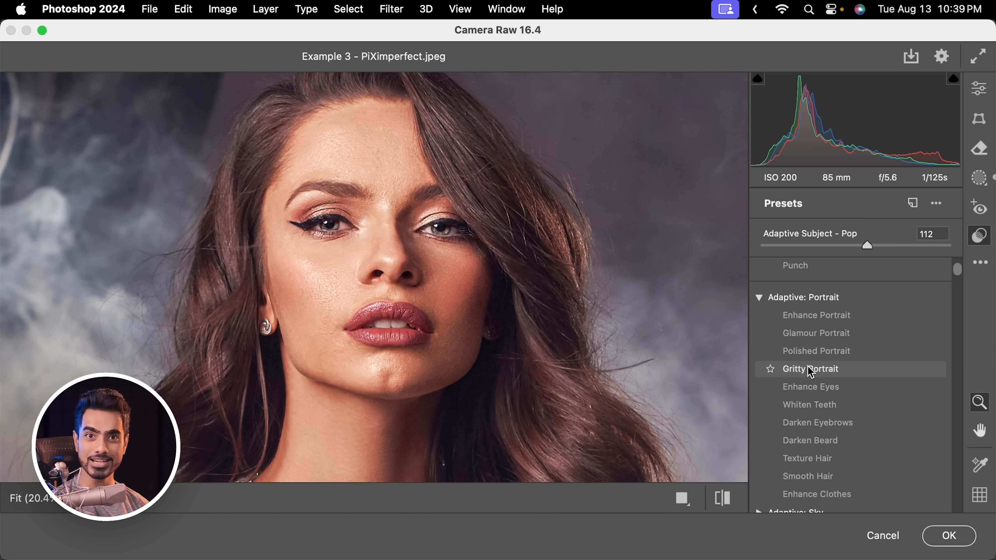
pyautogui.click(817, 375)
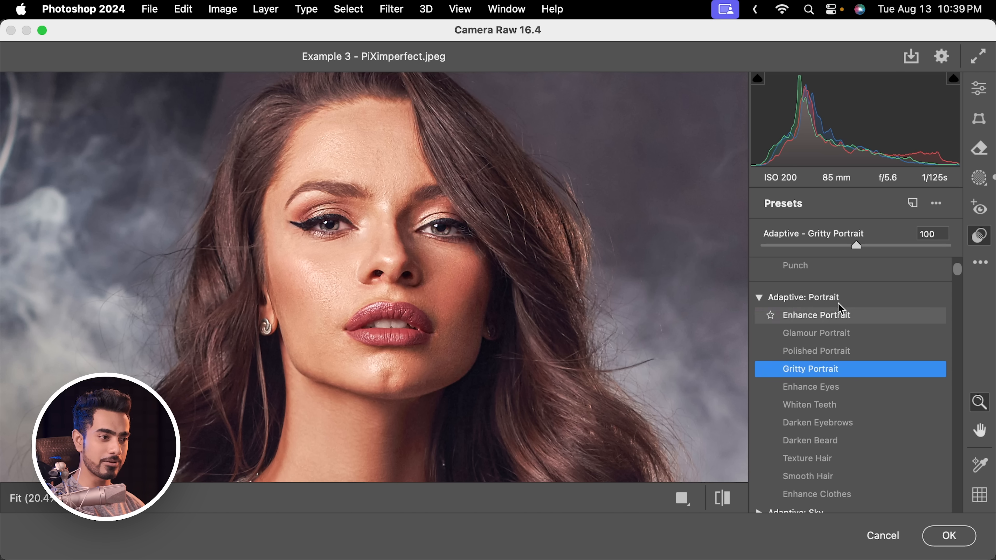
pyautogui.moveTo(855, 246); pyautogui.dragTo(800, 247)
# Add the Enhance Eyes adaptive portrait preset and set its amount to 87
pyautogui.scroll(-3, 956, 275)
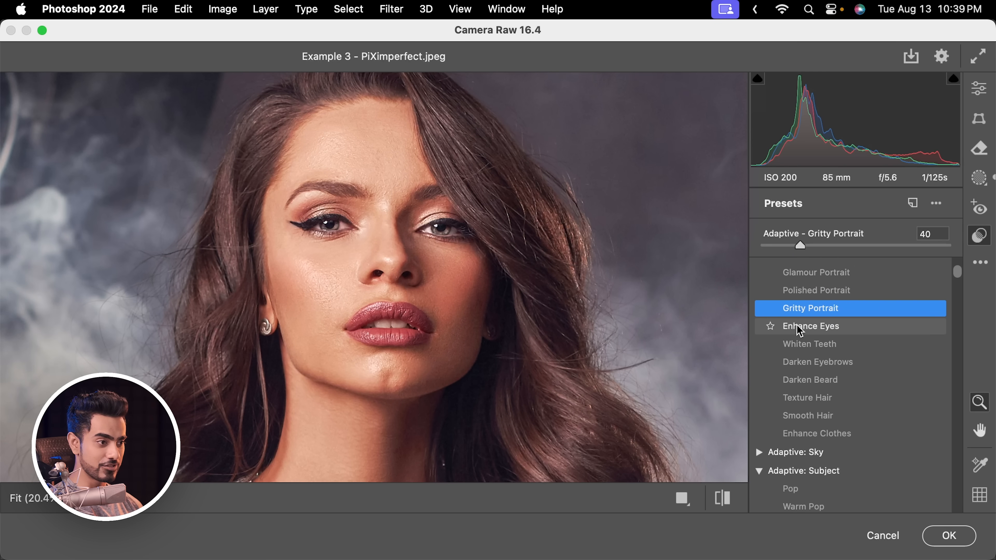
pyautogui.click(801, 329)
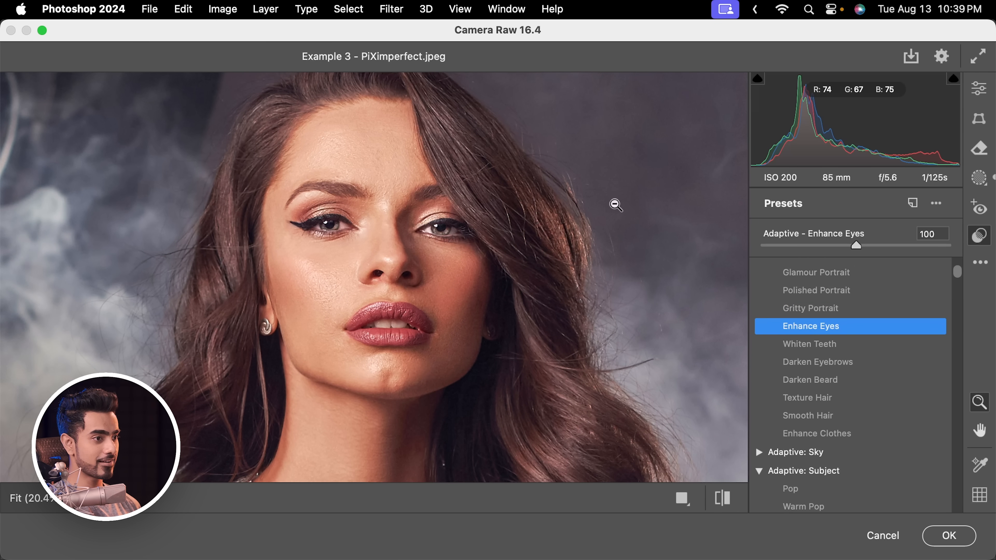
pyautogui.moveTo(858, 247); pyautogui.dragTo(774, 247)
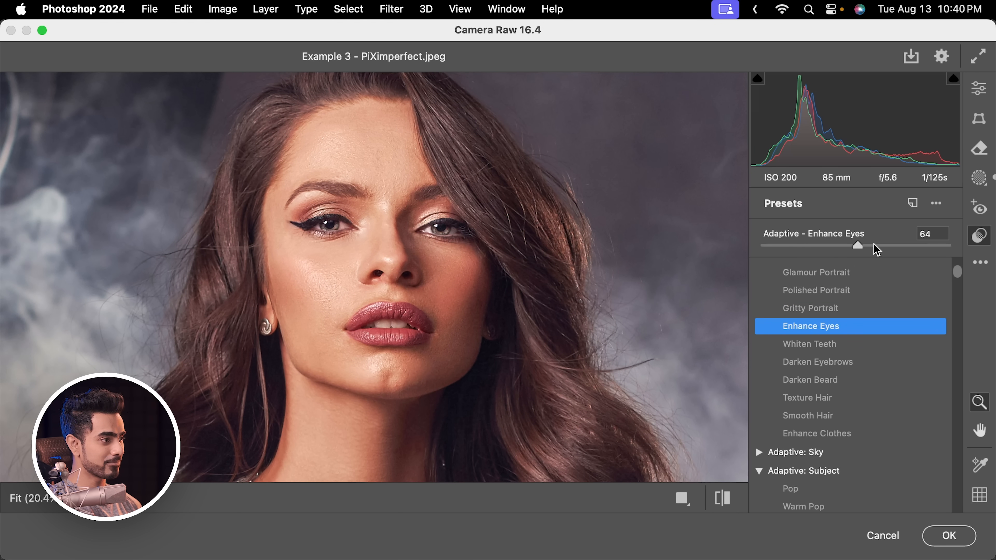
pyautogui.moveTo(848, 241); pyautogui.dragTo(843, 245)
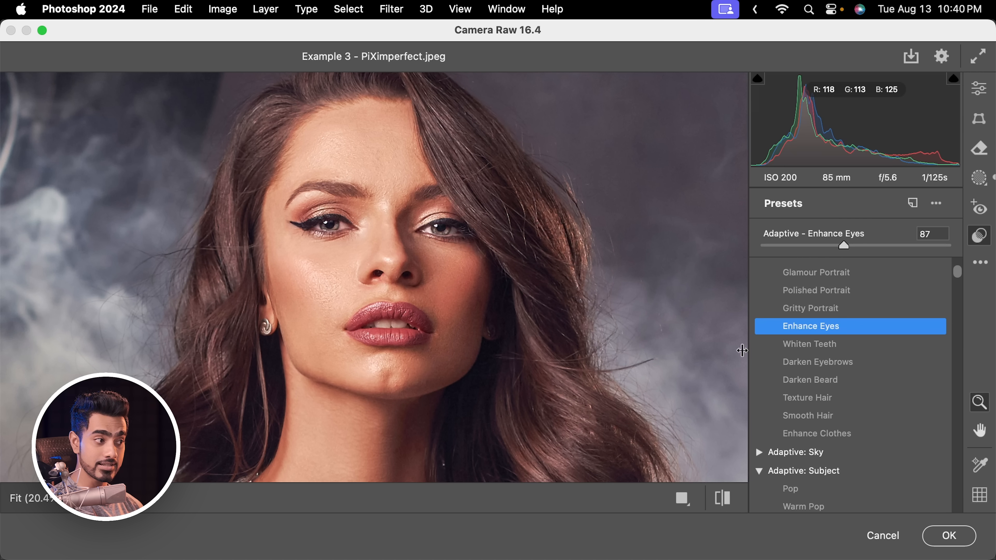
# Add the Whiten Teeth preset at 100 and the Darken Eyebrows preset at an amount of 107
pyautogui.click(808, 347)
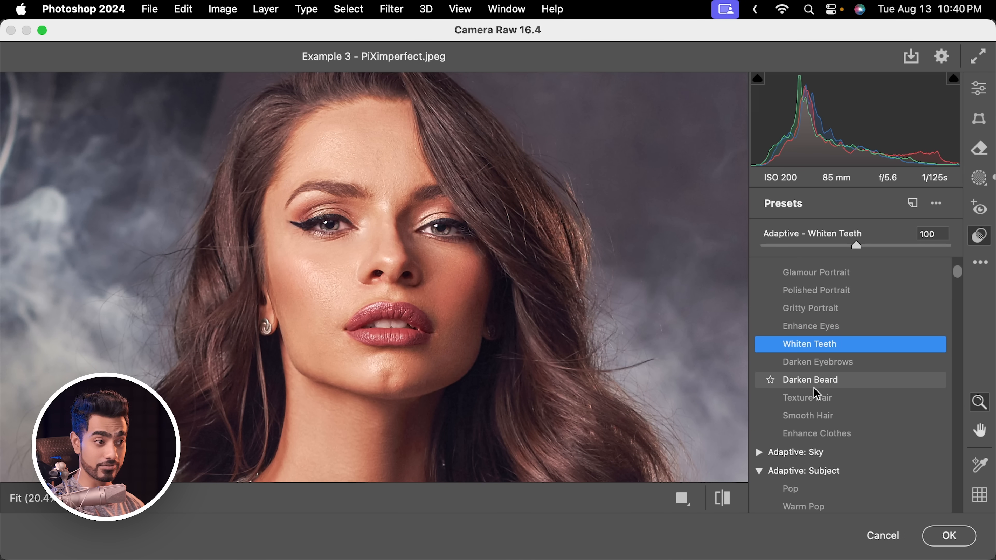
pyautogui.click(818, 366)
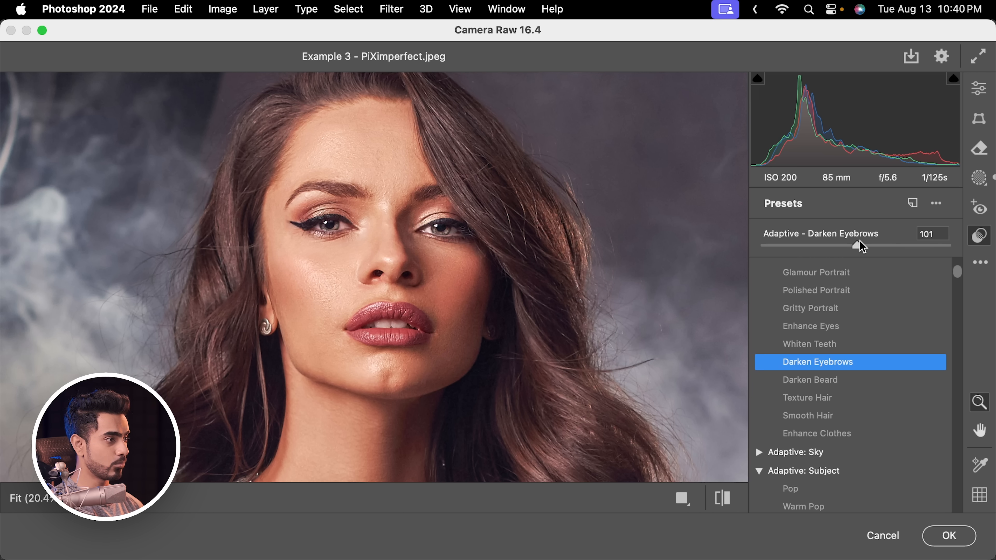
pyautogui.moveTo(861, 246); pyautogui.dragTo(866, 246)
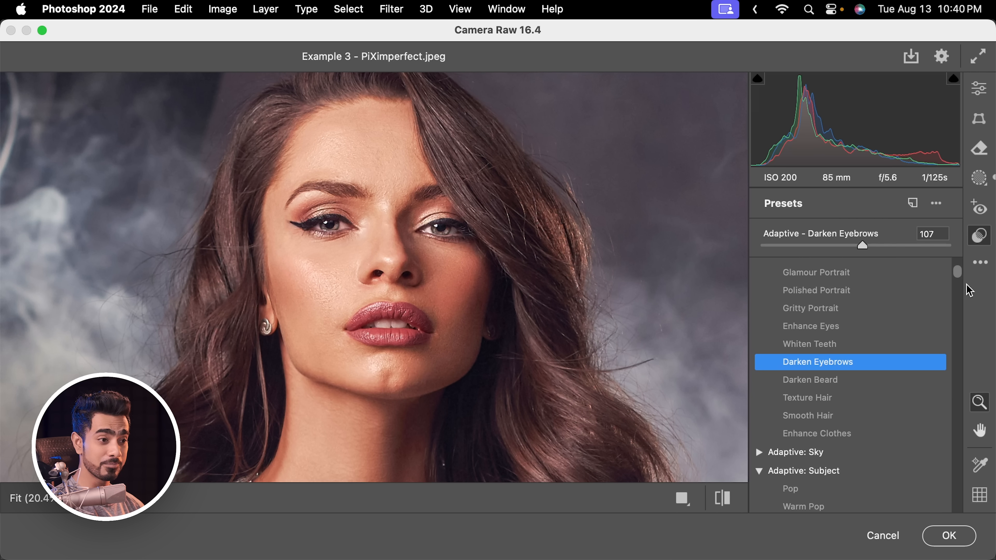
# Add the Texture Hair preset at an amount of 28 and the Enhance Clothes preset at 145
pyautogui.press('space')
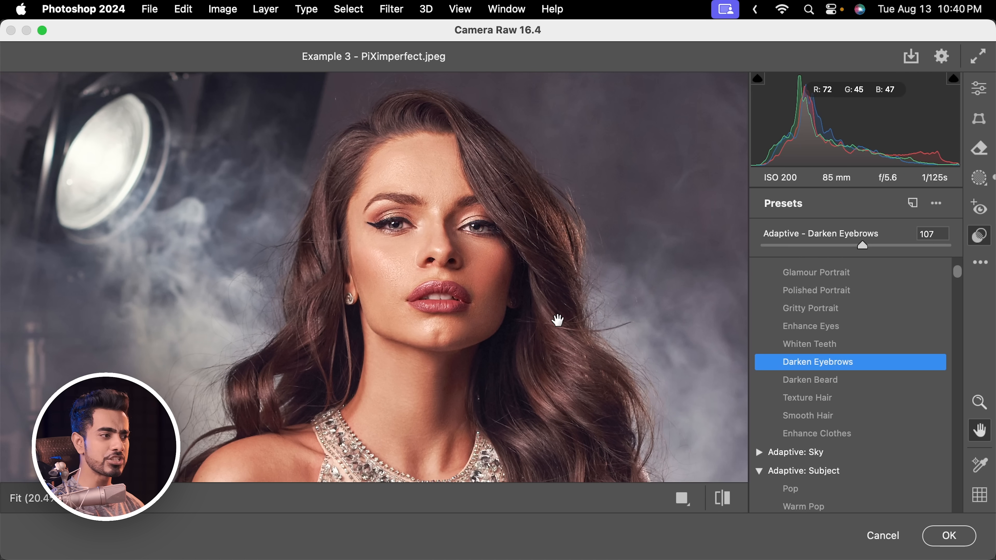
pyautogui.moveTo(559, 319); pyautogui.dragTo(543, 277)
pyautogui.scroll(-4, 960, 280)
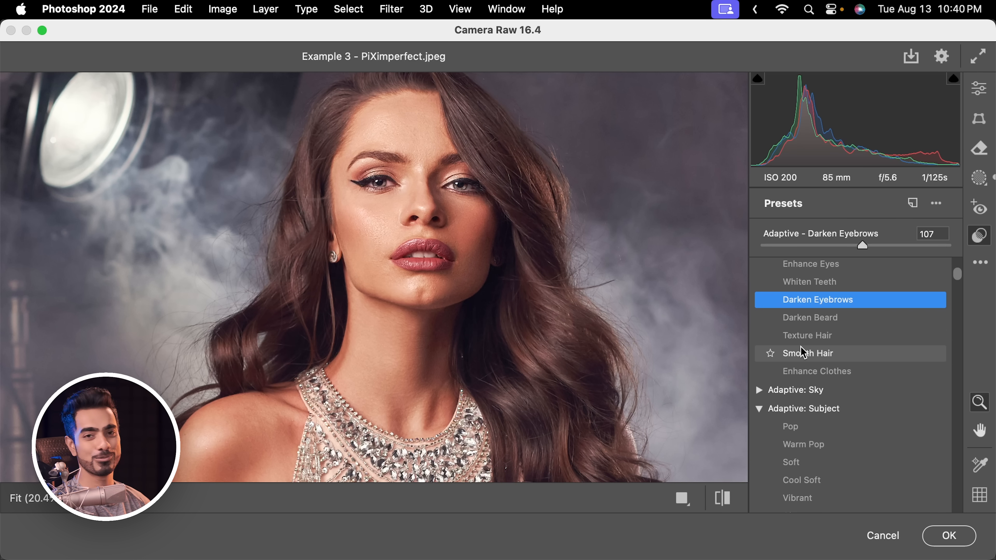
pyautogui.click(812, 338)
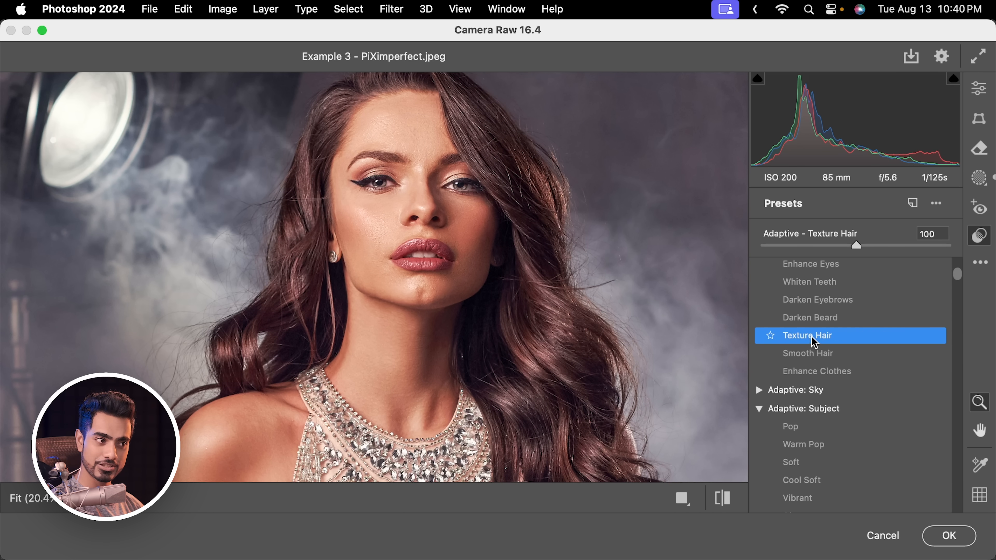
pyautogui.moveTo(857, 247); pyautogui.dragTo(792, 247)
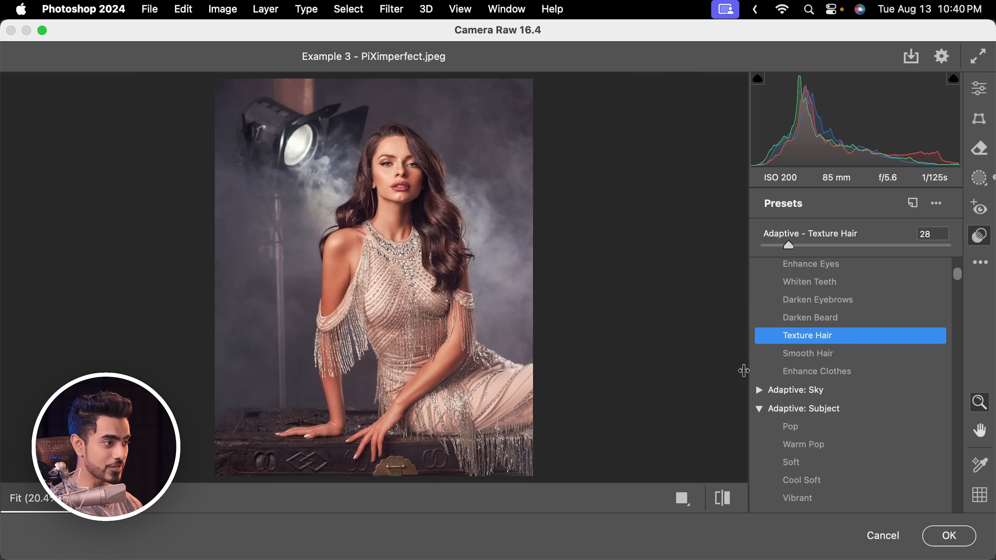
pyautogui.click(811, 372)
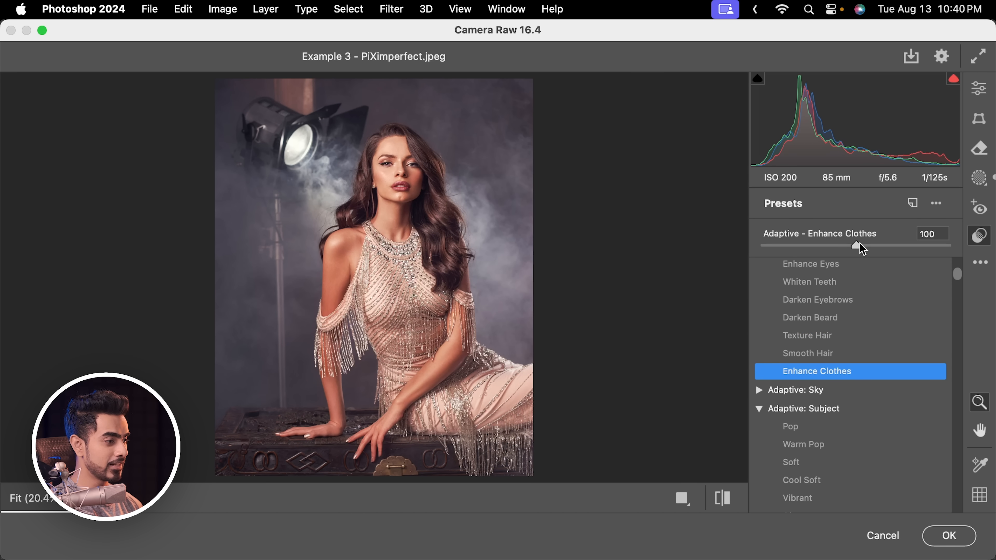
pyautogui.moveTo(860, 248); pyautogui.dragTo(898, 248)
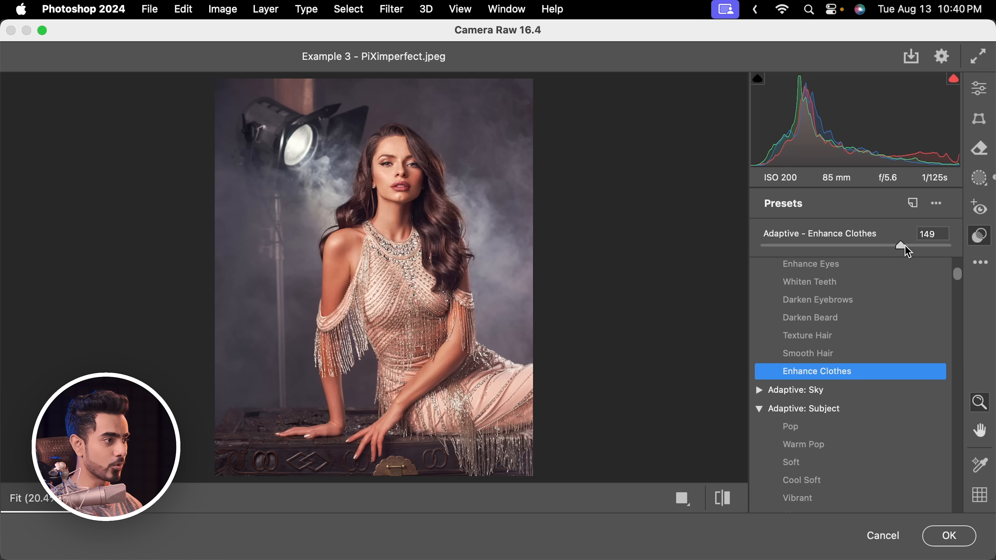
# Apply the Adaptive: Sky preset Blue Drama to the smoky studio background at an amount of 106
pyautogui.scroll(-5, 934, 279)
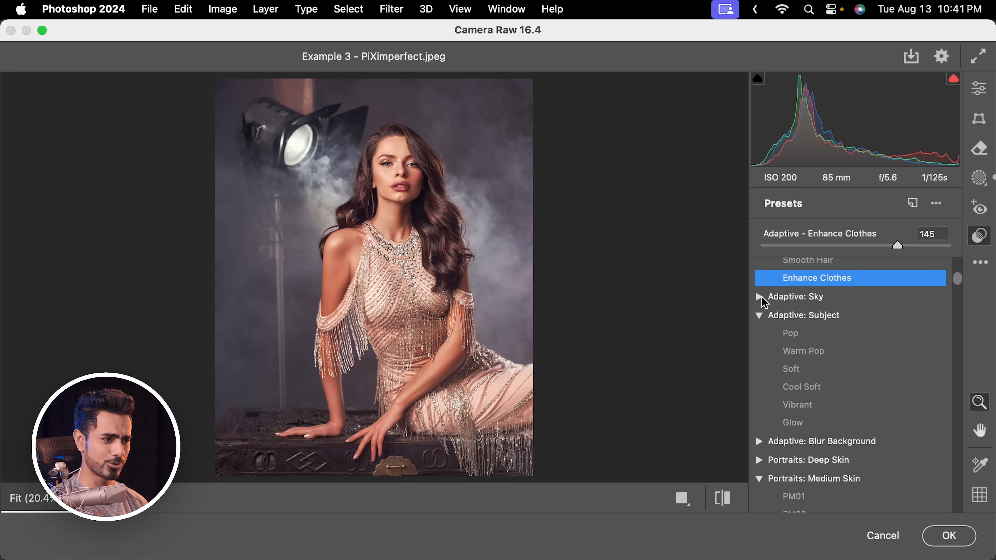
pyautogui.click(760, 297)
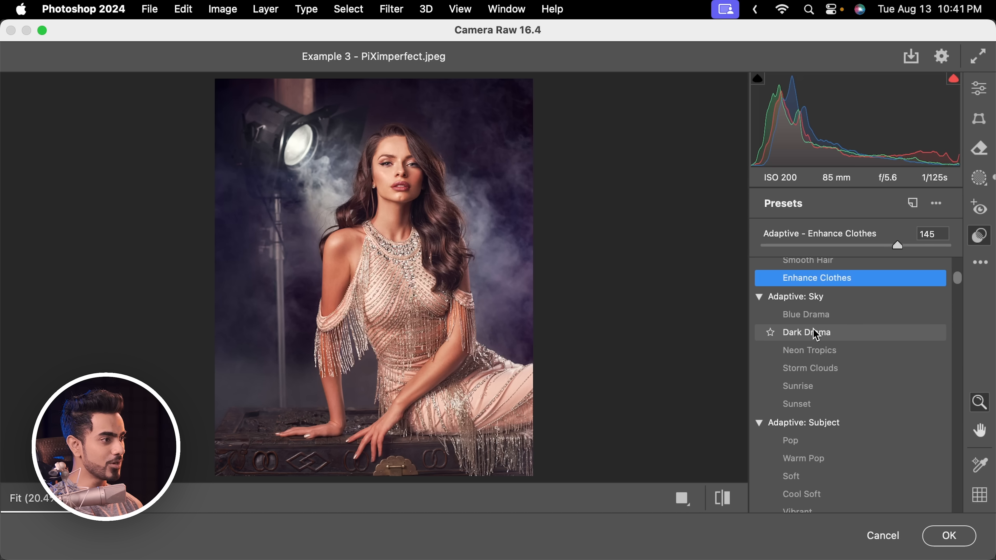
pyautogui.click(820, 312)
pyautogui.moveTo(860, 246)
pyautogui.mouseDown()
pyautogui.moveTo(888, 246)
pyautogui.moveTo(863, 247)
pyautogui.mouseUp()
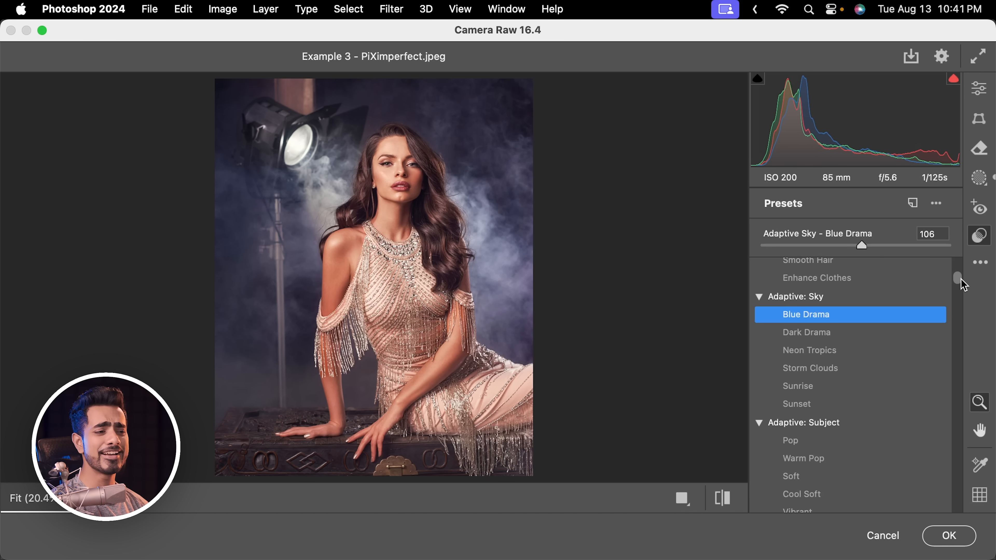
# Preview the other portrait preset groups and apply PD03 Orange from Portraits: Deep Skin at an amount of 32
pyautogui.scroll(-10, 961, 283)
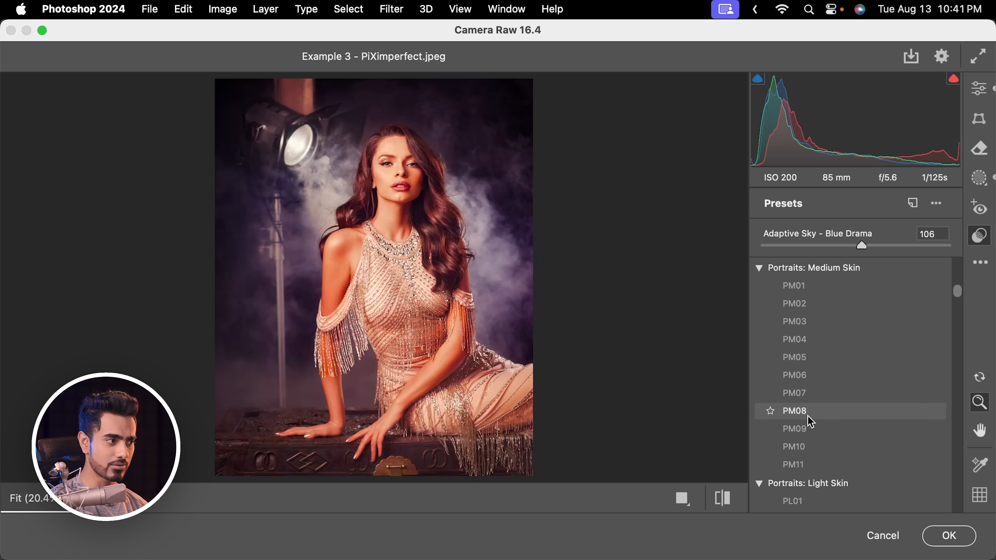
pyautogui.scroll(-10, 960, 303)
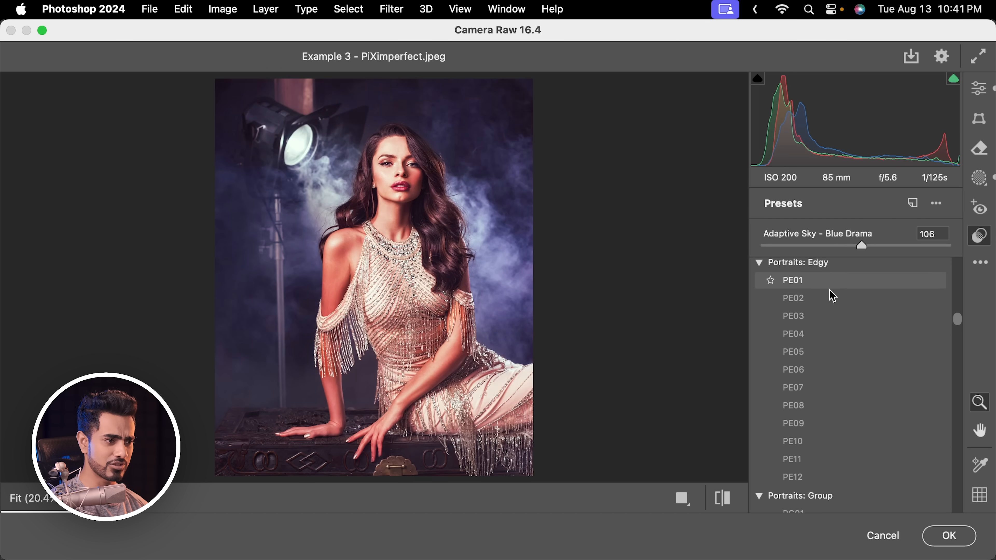
pyautogui.scroll(3, 960, 322)
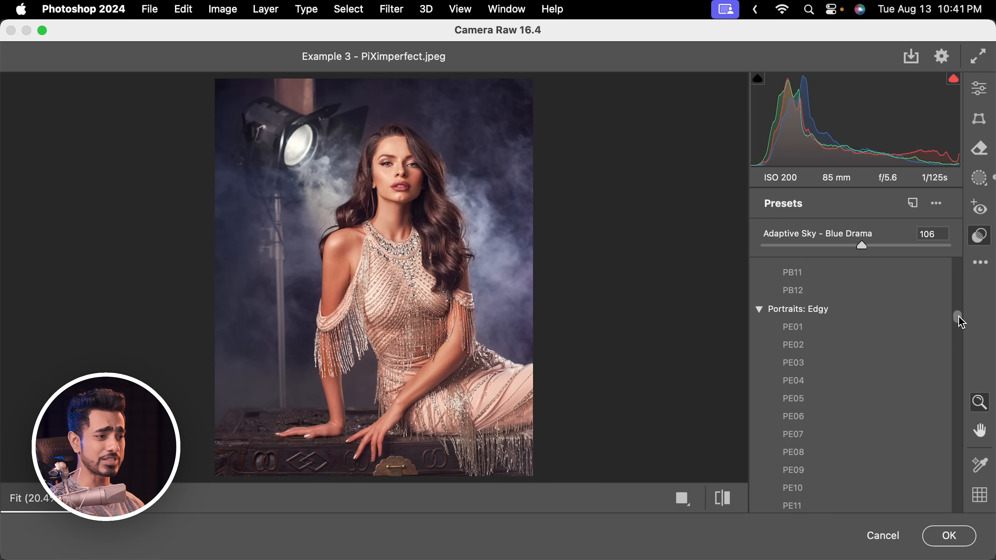
pyautogui.moveTo(960, 322); pyautogui.dragTo(959, 294)
pyautogui.click(760, 342)
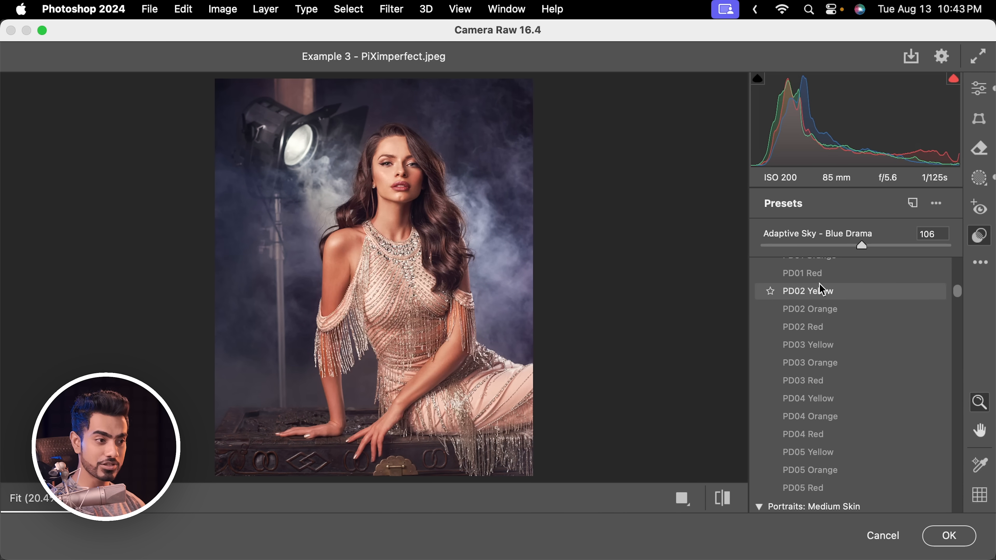
pyautogui.click(820, 367)
pyautogui.moveTo(859, 244); pyautogui.dragTo(798, 246)
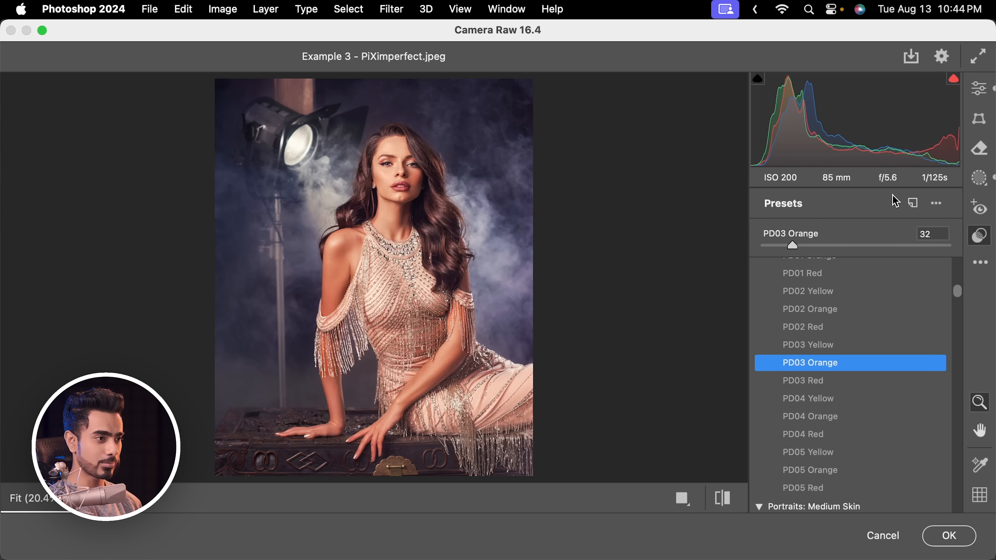
# Add the Vignetting Light preset at 100 to the studio portrait and apply the Camera Raw edits
pyautogui.scroll(-5, 956, 309)
pyautogui.moveTo(957, 317); pyautogui.dragTo(960, 516)
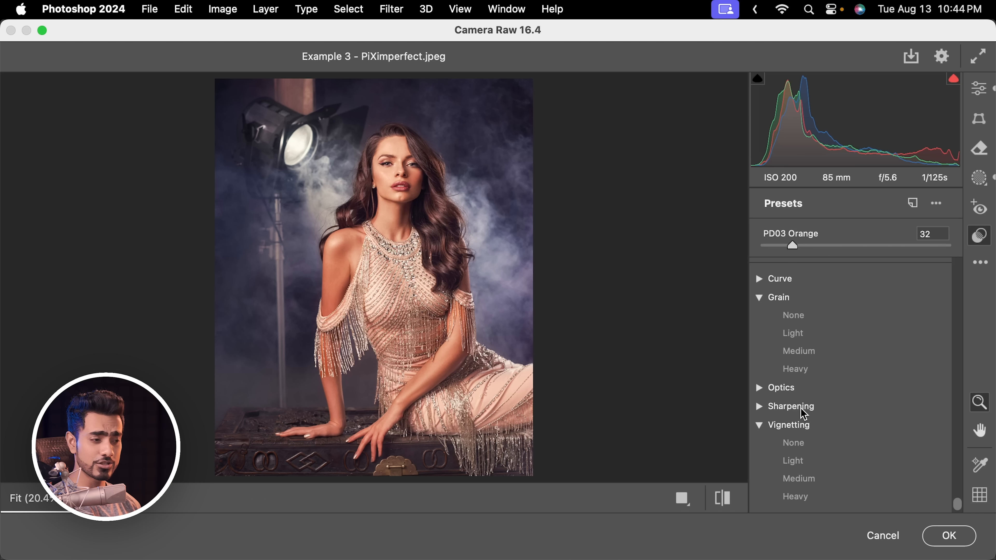
pyautogui.click(813, 466)
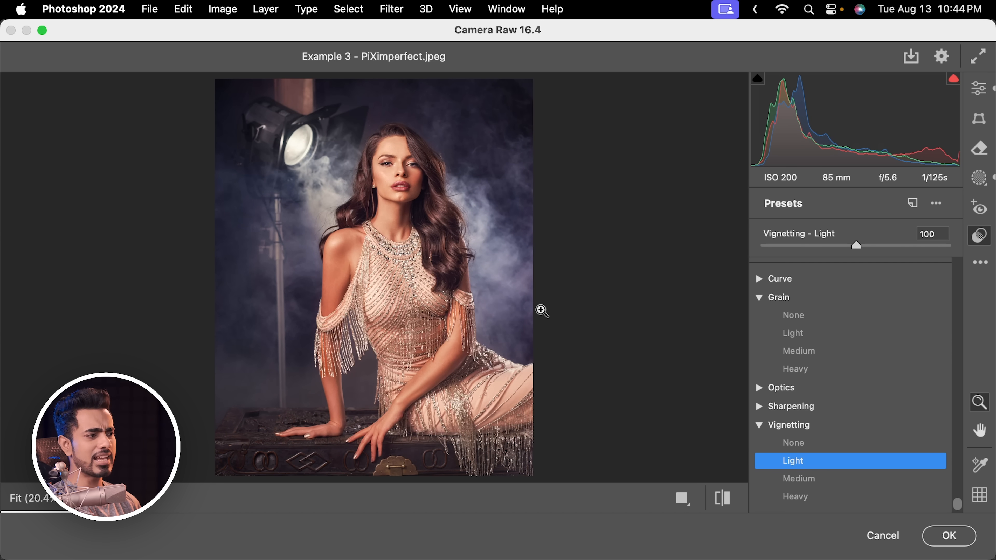
pyautogui.click(949, 536)
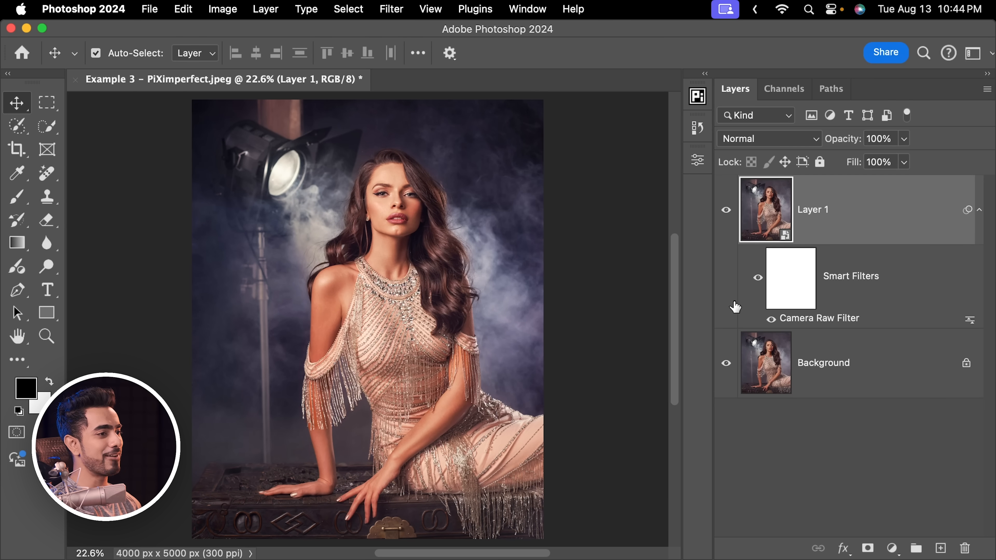
# Compare the portrait with and without Layer 1, then reduce that layer's opacity to 66%
pyautogui.click(726, 212)
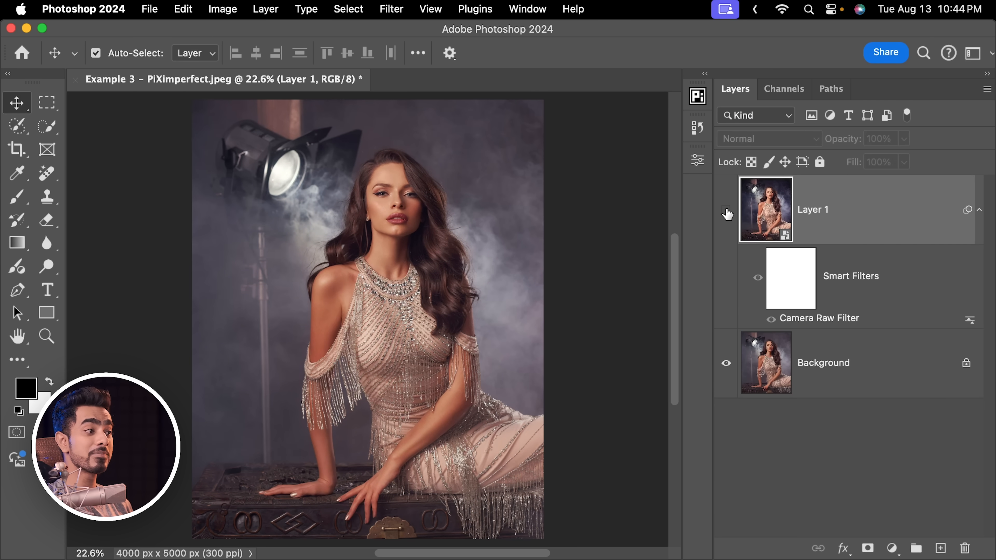
pyautogui.click(727, 211)
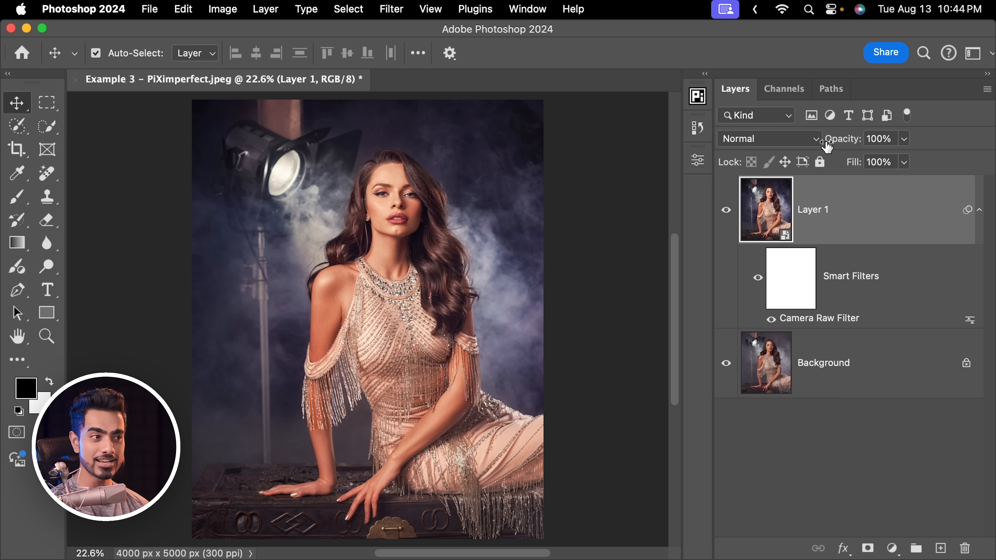
pyautogui.moveTo(845, 145); pyautogui.dragTo(782, 144)
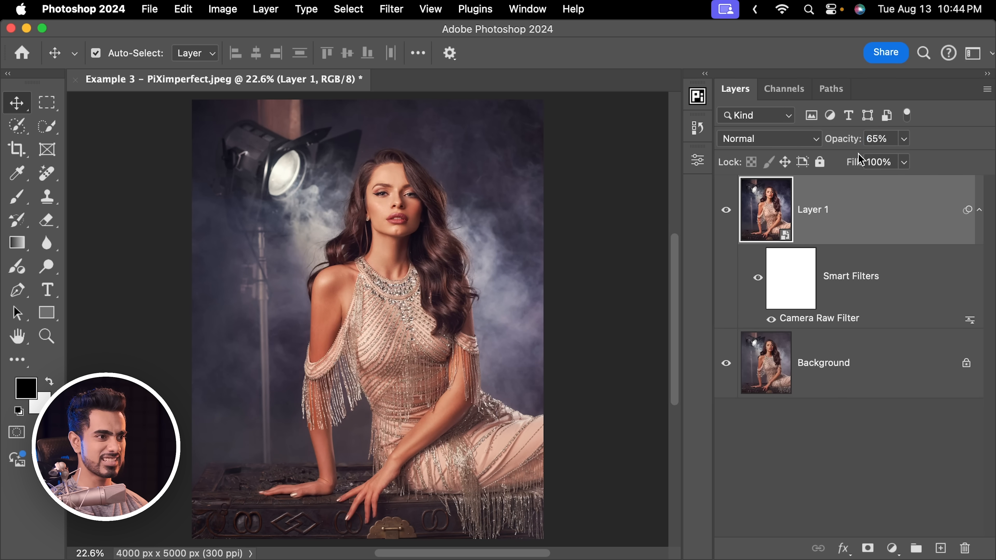
pyautogui.click(889, 143)
pyautogui.write('66')
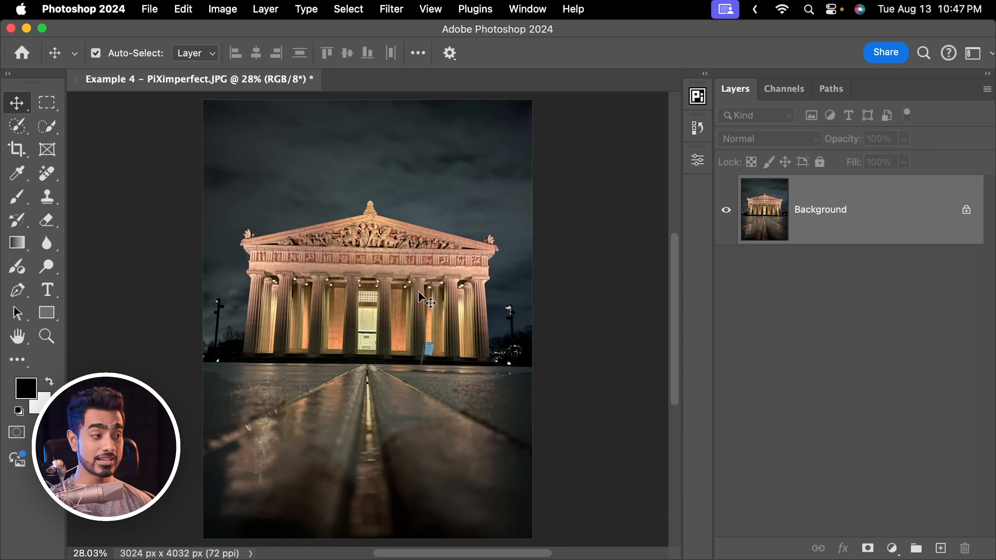
# Straighten the temple photo along the line where the building's base meets the ground and apply the crop
pyautogui.moveTo(424, 349); pyautogui.dragTo(447, 379)
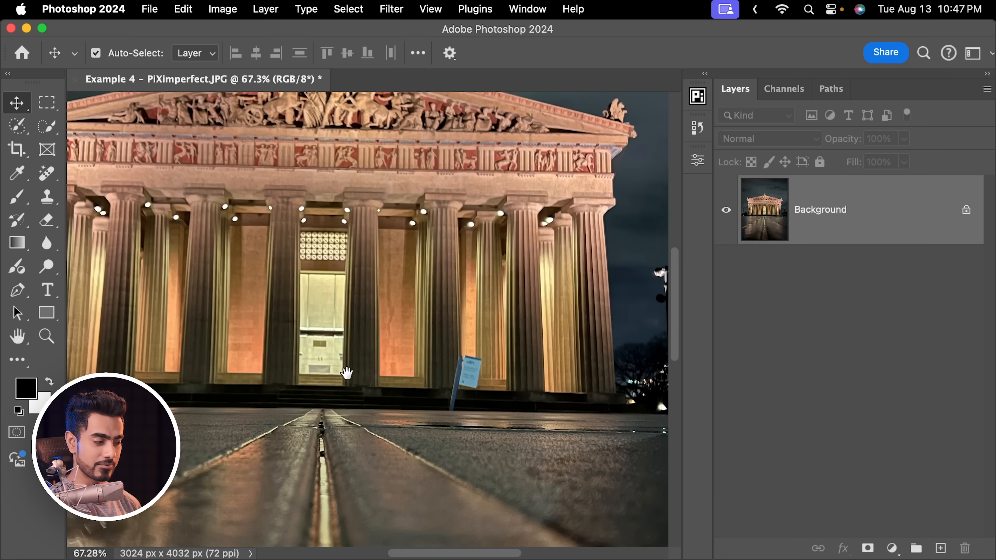
pyautogui.moveTo(250, 370); pyautogui.dragTo(421, 380)
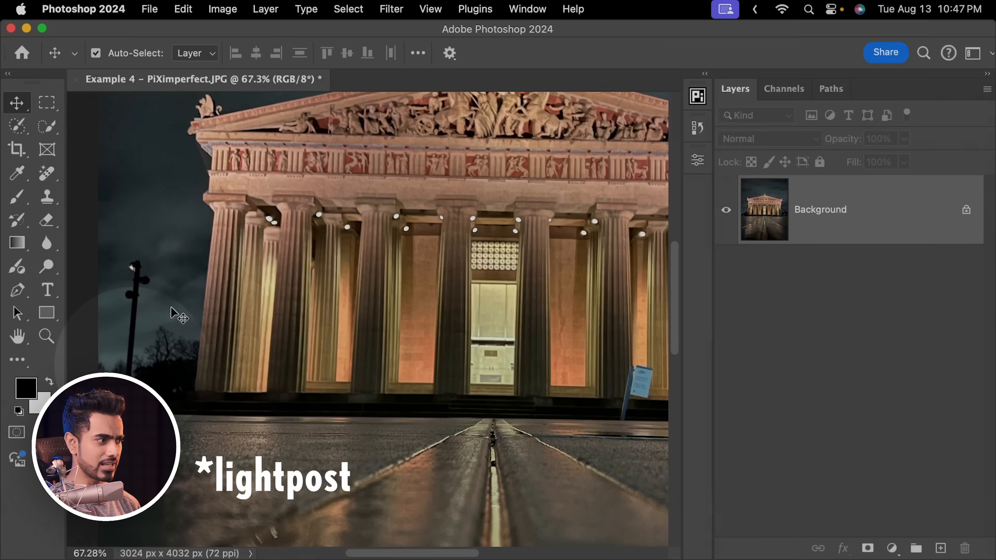
pyautogui.moveTo(342, 264); pyautogui.dragTo(307, 317)
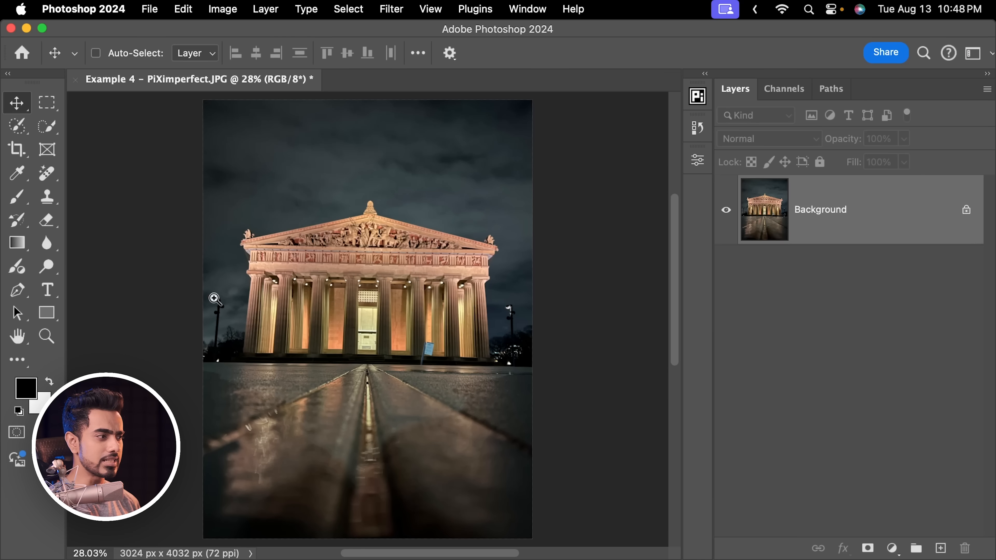
pyautogui.click(214, 299)
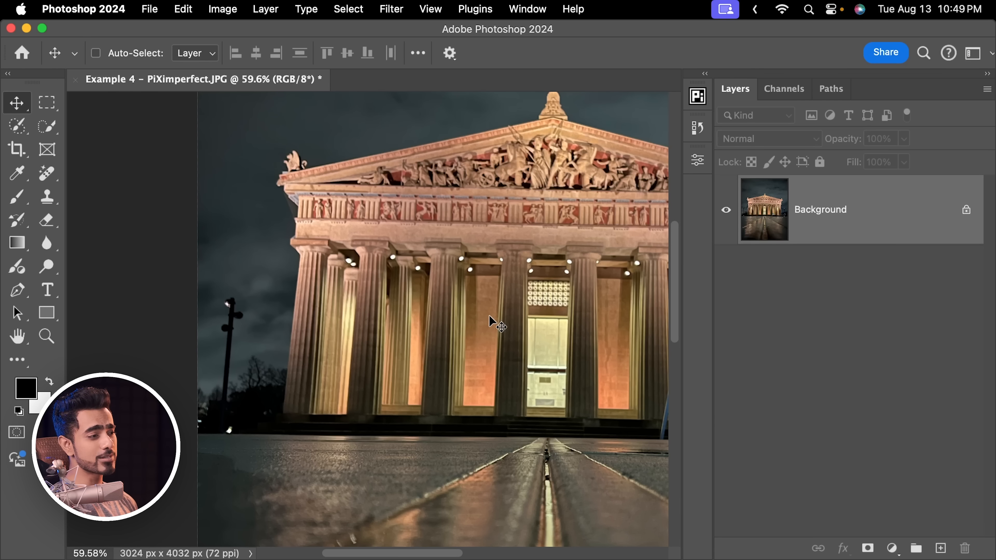
pyautogui.press('super+0')
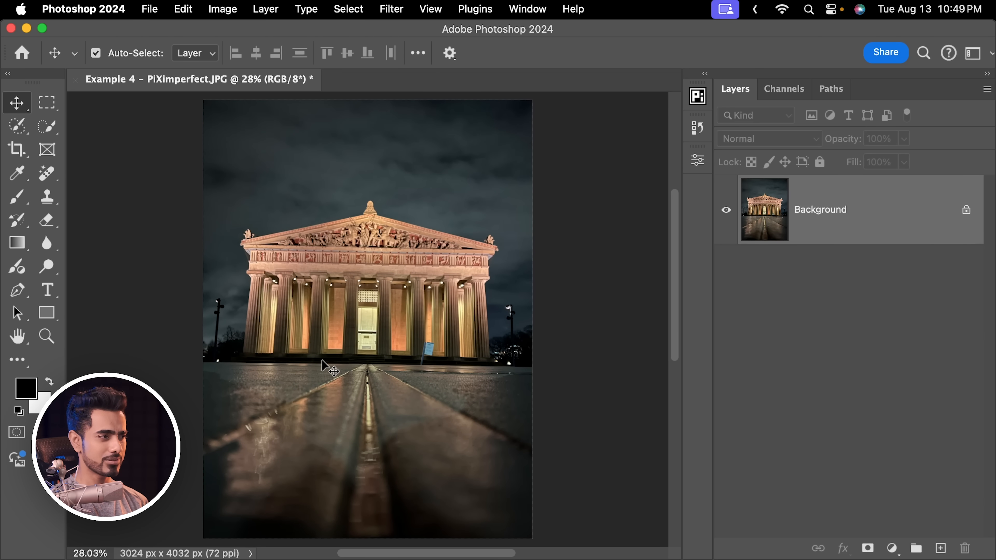
pyautogui.press('c')
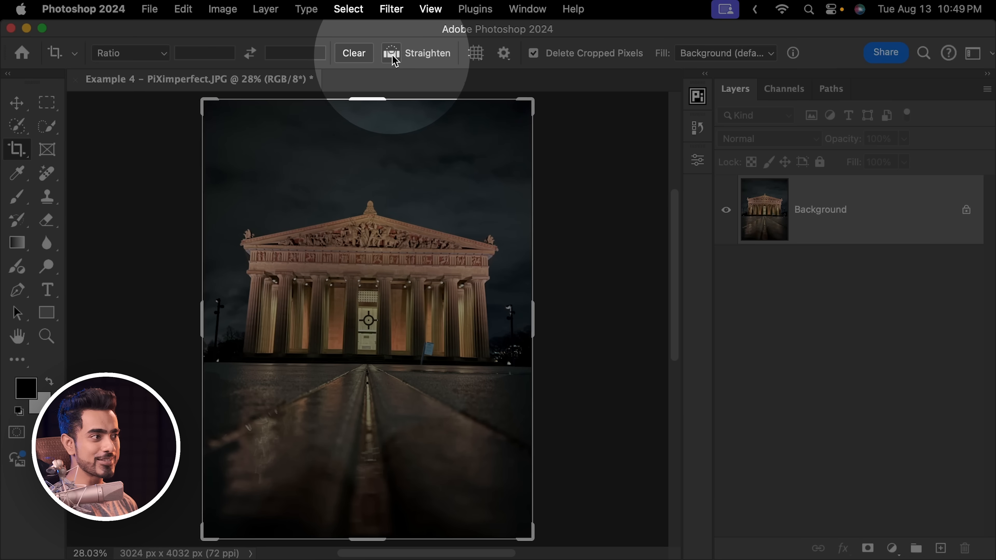
pyautogui.click(392, 55)
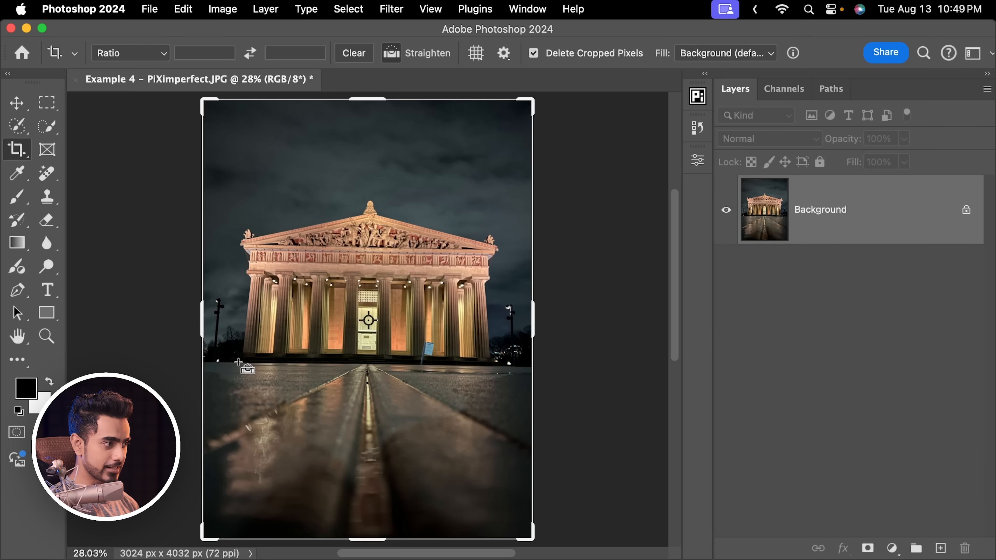
pyautogui.moveTo(238, 363); pyautogui.dragTo(510, 367)
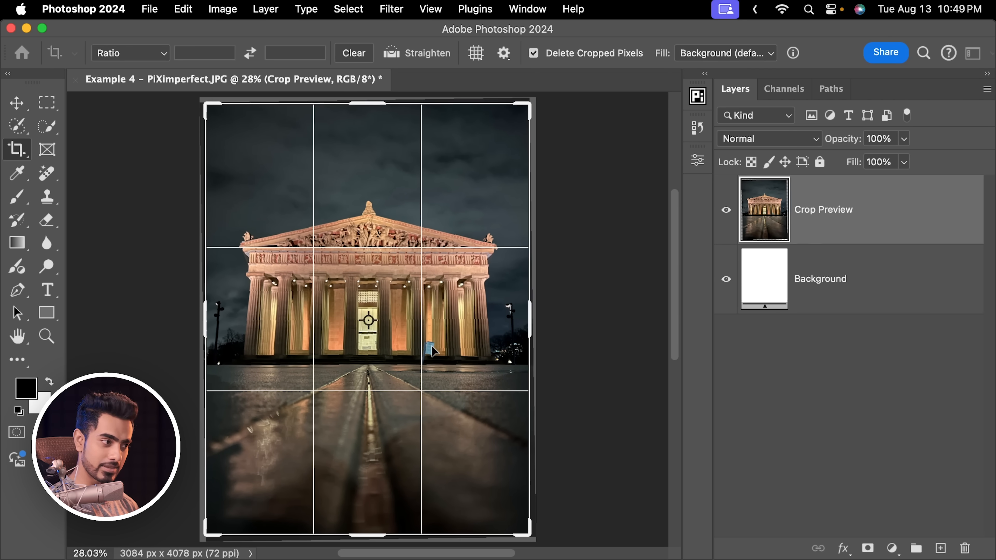
pyautogui.press('Return')
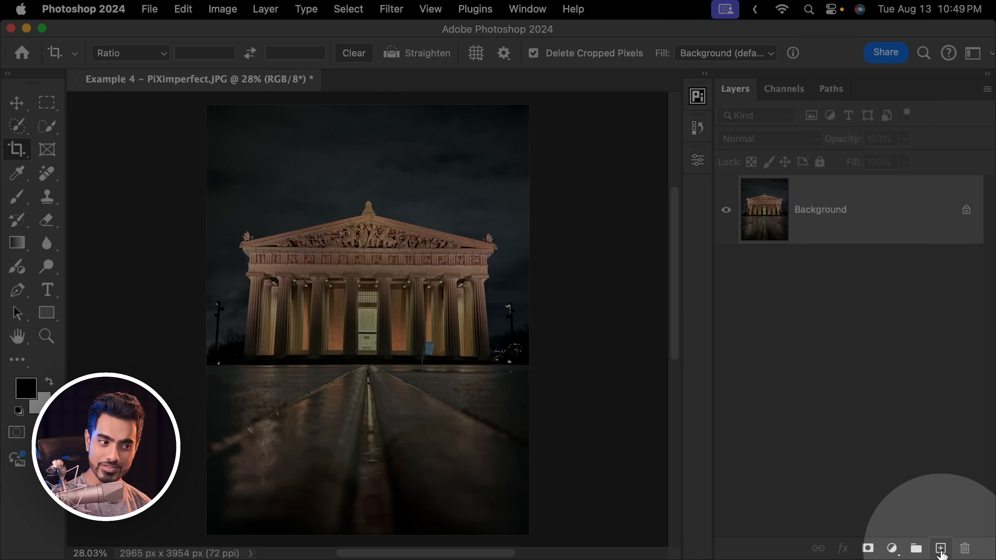
# Add a new layer and erase the blue sign and its post in front of the columns with the Remove tool
pyautogui.click(941, 548)
pyautogui.click(47, 175)
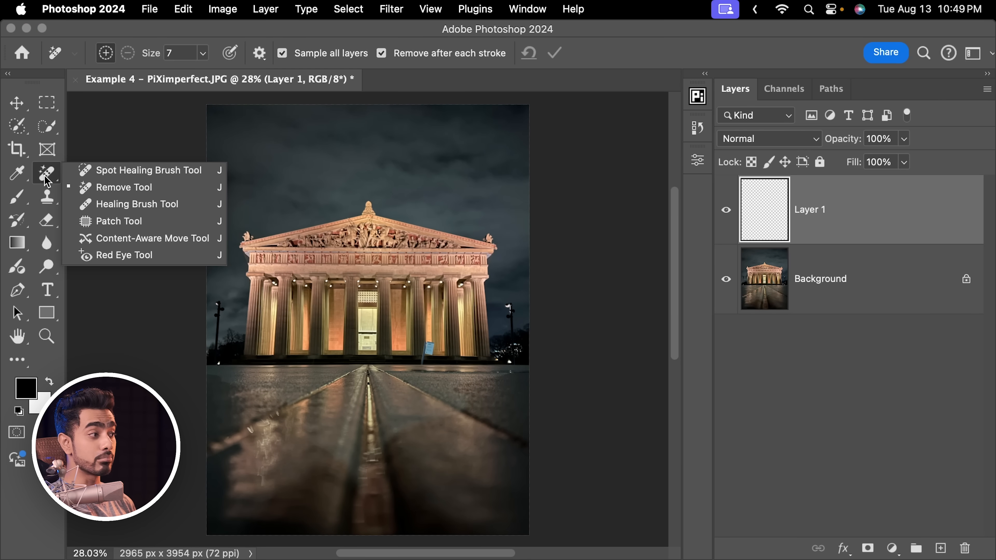
pyautogui.click(90, 184)
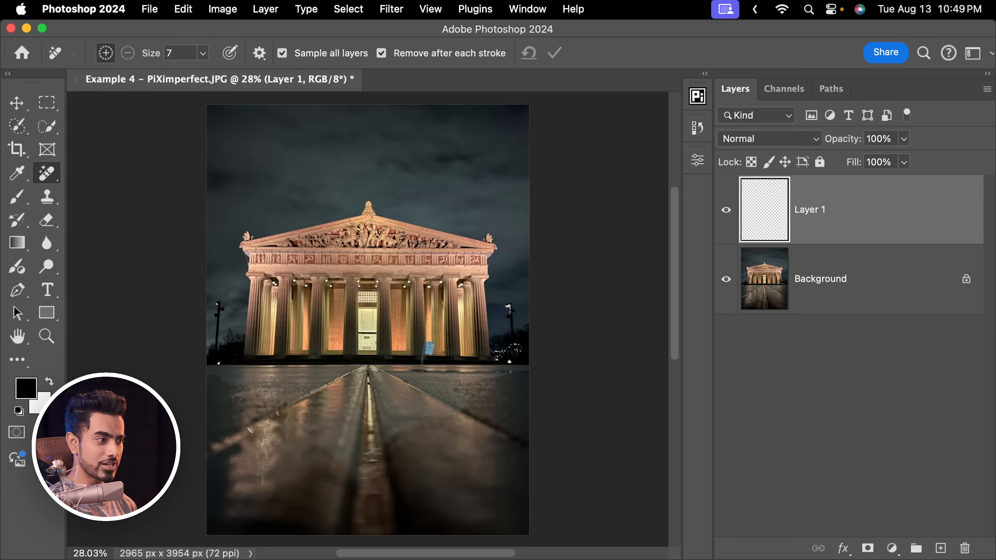
pyautogui.moveTo(426, 349); pyautogui.dragTo(563, 348)
pyautogui.moveTo(462, 359); pyautogui.dragTo(455, 359)
pyautogui.moveTo(419, 353); pyautogui.dragTo(404, 311)
pyautogui.press('[')
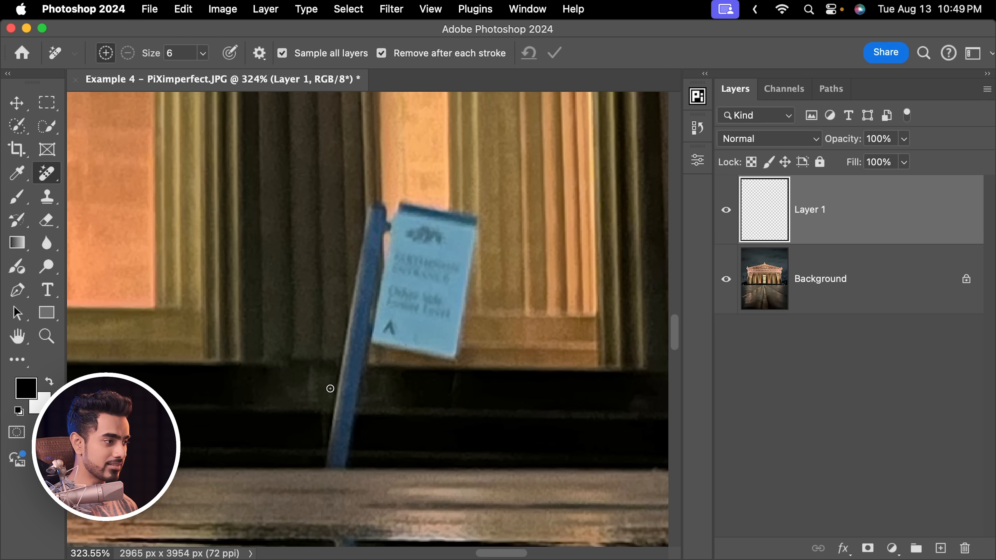
pyautogui.moveTo(343, 343); pyautogui.dragTo(352, 269)
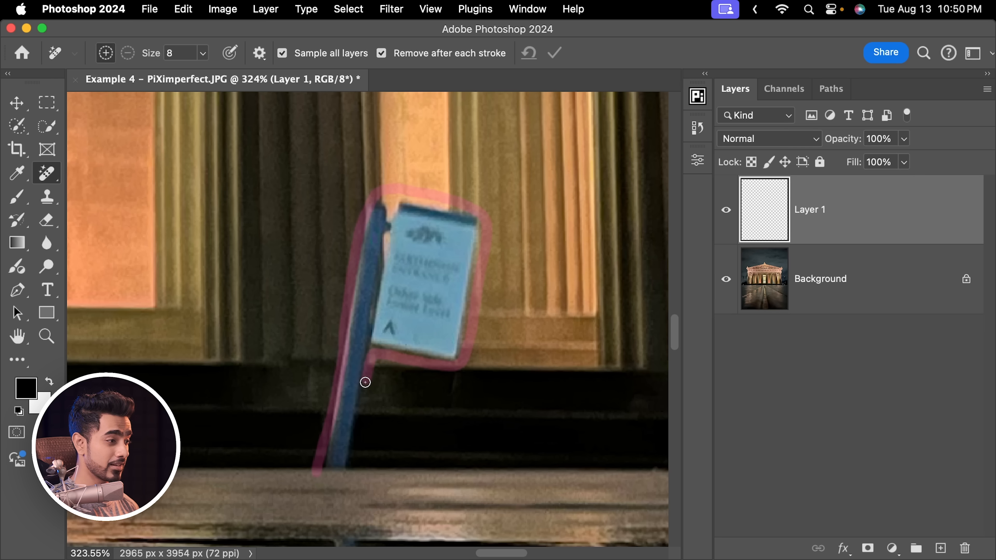
pyautogui.moveTo(334, 480); pyautogui.dragTo(336, 477)
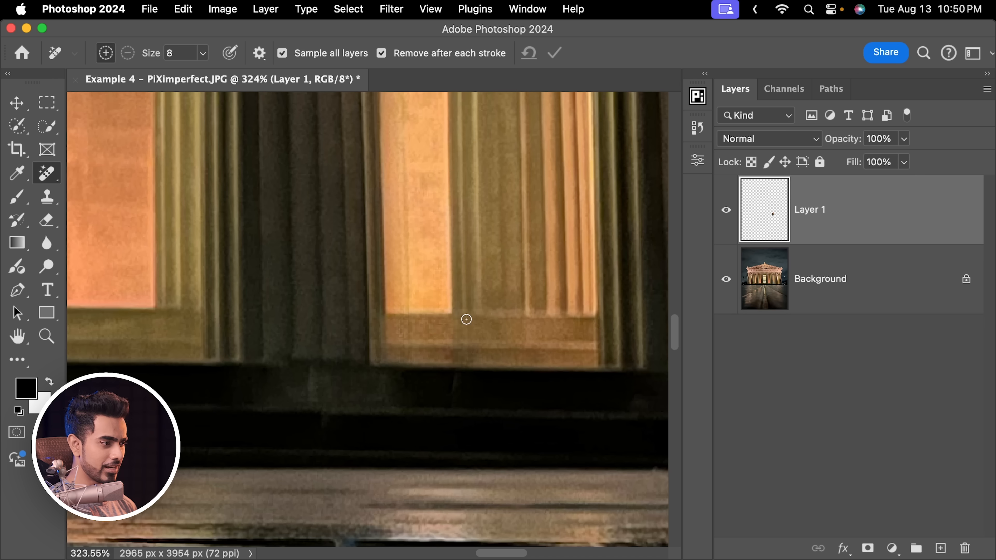
# Remove the light post standing against the sky to the left of the temple
pyautogui.moveTo(475, 328); pyautogui.dragTo(315, 361)
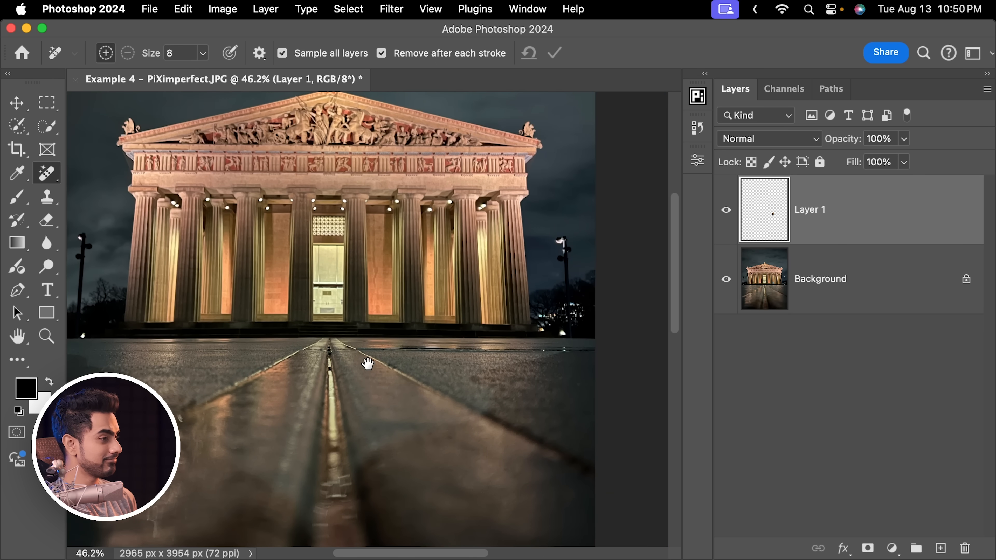
pyautogui.moveTo(86, 261); pyautogui.dragTo(153, 261)
pyautogui.moveTo(194, 178)
pyautogui.mouseDown()
pyautogui.moveTo(163, 373)
pyautogui.moveTo(188, 433)
pyautogui.mouseUp()
pyautogui.press(']')
pyautogui.press(']')
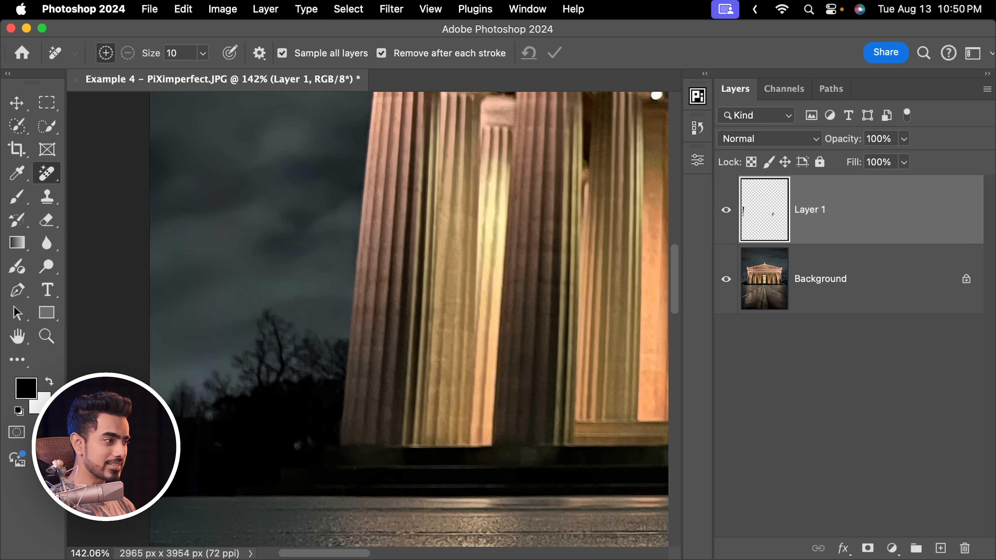
# Remove the bright white spotlights one by one along the tops of the temple columns at a brush size of 10
pyautogui.moveTo(470, 149); pyautogui.dragTo(435, 290)
pyautogui.moveTo(412, 255)
pyautogui.mouseDown()
pyautogui.moveTo(433, 255)
pyautogui.moveTo(420, 253)
pyautogui.mouseUp()
pyautogui.moveTo(451, 240)
pyautogui.mouseDown()
pyautogui.moveTo(464, 236)
pyautogui.moveTo(451, 244)
pyautogui.mouseUp()
pyautogui.moveTo(538, 276); pyautogui.dragTo(551, 270)
pyautogui.moveTo(611, 254); pyautogui.dragTo(394, 251)
pyautogui.moveTo(501, 276); pyautogui.dragTo(513, 271)
pyautogui.moveTo(588, 262); pyautogui.dragTo(406, 285)
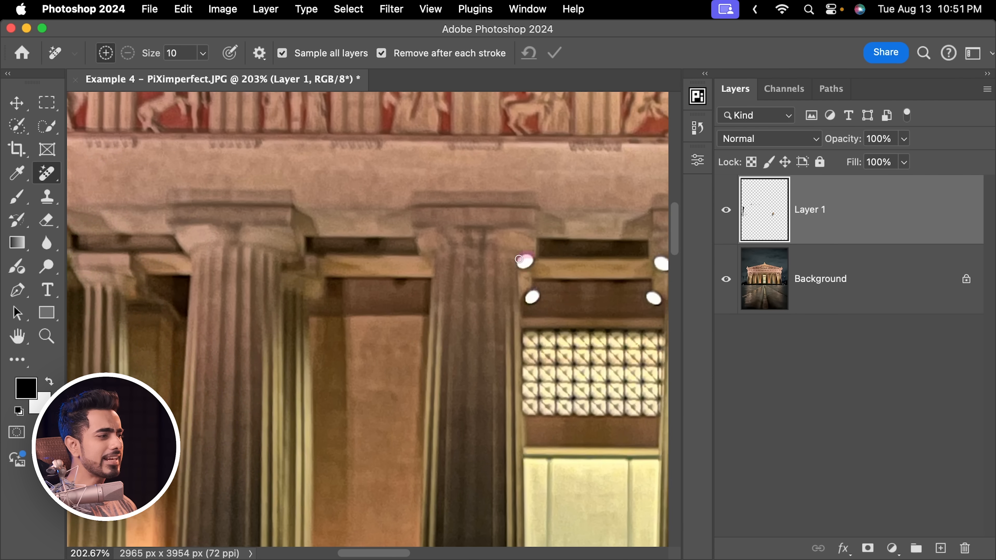
pyautogui.moveTo(519, 260); pyautogui.dragTo(532, 267)
pyautogui.moveTo(549, 304); pyautogui.dragTo(309, 290)
pyautogui.moveTo(547, 253); pyautogui.dragTo(560, 260)
pyautogui.moveTo(511, 288); pyautogui.dragTo(527, 297)
pyautogui.moveTo(521, 314); pyautogui.dragTo(356, 313)
pyautogui.moveTo(512, 287); pyautogui.dragTo(531, 297)
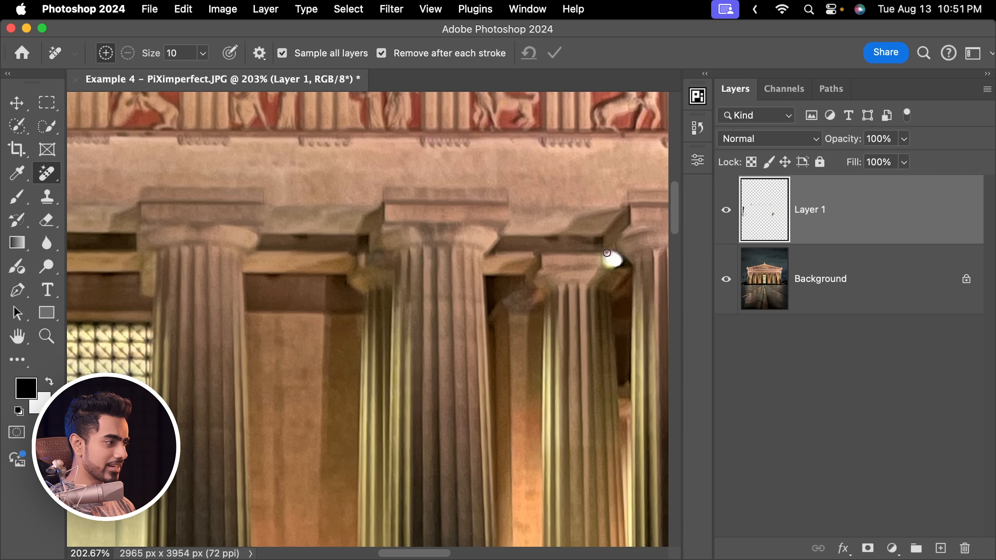
pyautogui.moveTo(611, 262); pyautogui.dragTo(458, 262)
pyautogui.moveTo(576, 271); pyautogui.dragTo(588, 277)
# Remove the light post to the right of the temple and the small lights among the dark trees
pyautogui.moveTo(497, 172)
pyautogui.mouseDown()
pyautogui.moveTo(492, 211)
pyautogui.moveTo(538, 471)
pyautogui.moveTo(500, 171)
pyautogui.mouseUp()
pyautogui.moveTo(518, 470); pyautogui.dragTo(498, 309)
pyautogui.moveTo(481, 330)
pyautogui.mouseDown()
pyautogui.moveTo(498, 343)
pyautogui.moveTo(471, 352)
pyautogui.mouseUp()
pyautogui.moveTo(404, 335); pyautogui.dragTo(419, 341)
pyautogui.press(']')
pyautogui.moveTo(486, 342)
pyautogui.mouseDown()
pyautogui.moveTo(426, 386)
pyautogui.moveTo(458, 392)
pyautogui.mouseUp()
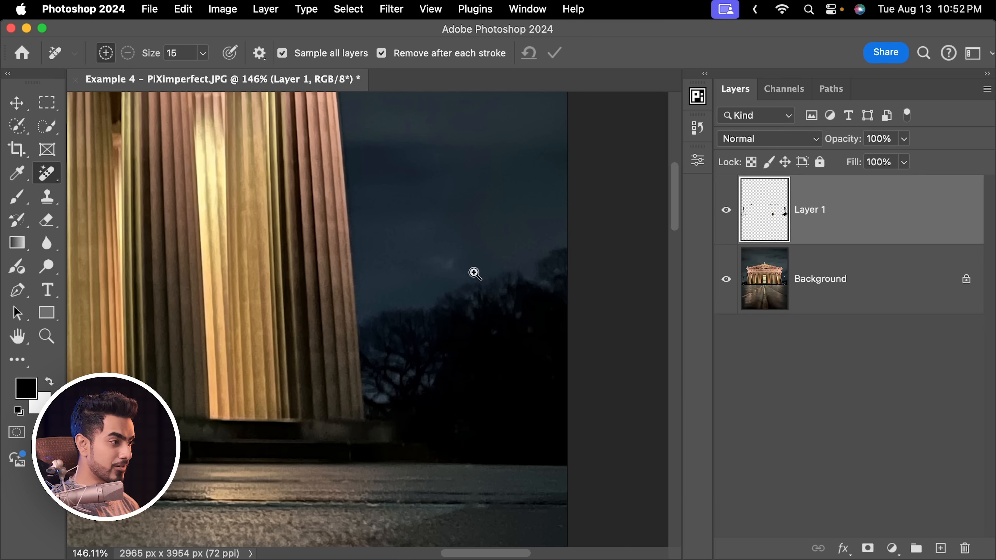
# Clean up the temple's lit central doorway by removing its crossbars, seams, plates and handles
pyautogui.moveTo(474, 273); pyautogui.dragTo(373, 295)
pyautogui.moveTo(373, 296); pyautogui.dragTo(571, 370)
pyautogui.moveTo(287, 349); pyautogui.dragTo(352, 373)
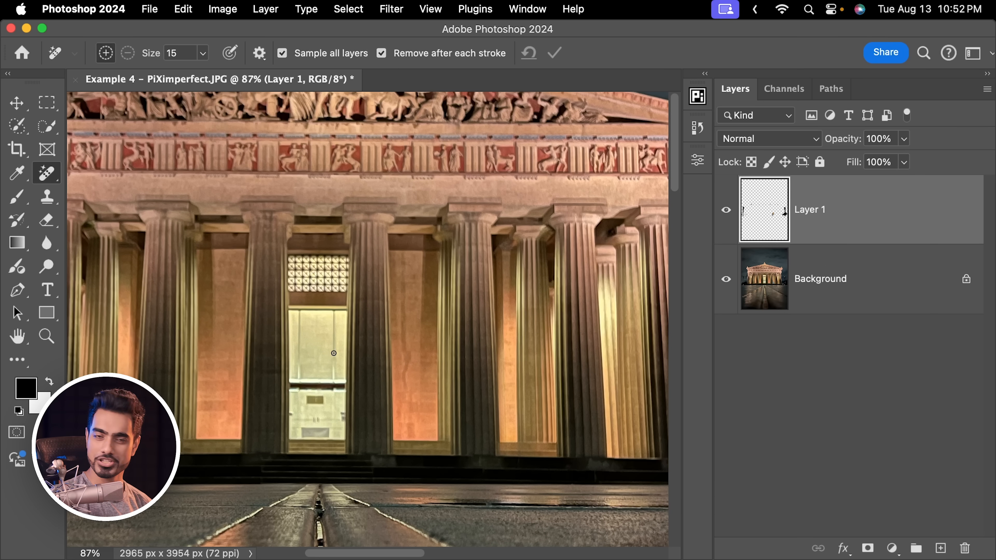
pyautogui.moveTo(310, 399); pyautogui.dragTo(447, 398)
pyautogui.moveTo(343, 155); pyautogui.dragTo(343, 349)
pyautogui.moveTo(445, 350); pyautogui.dragTo(445, 155)
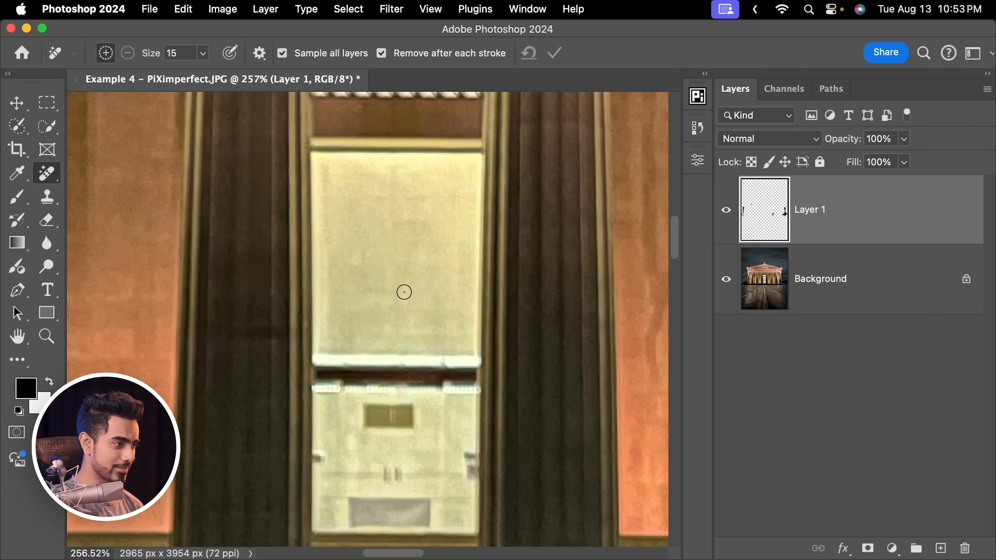
pyautogui.press('[')
pyautogui.moveTo(315, 354)
pyautogui.mouseDown()
pyautogui.moveTo(454, 353)
pyautogui.moveTo(320, 354)
pyautogui.mouseUp()
pyautogui.moveTo(397, 393); pyautogui.dragTo(383, 303)
pyautogui.press(']')
pyautogui.moveTo(315, 385); pyautogui.dragTo(368, 385)
pyautogui.moveTo(309, 408); pyautogui.dragTo(409, 430)
pyautogui.press(']')
# Compare the temple photo with and without the retouching on Layer 1
pyautogui.press('super+0')
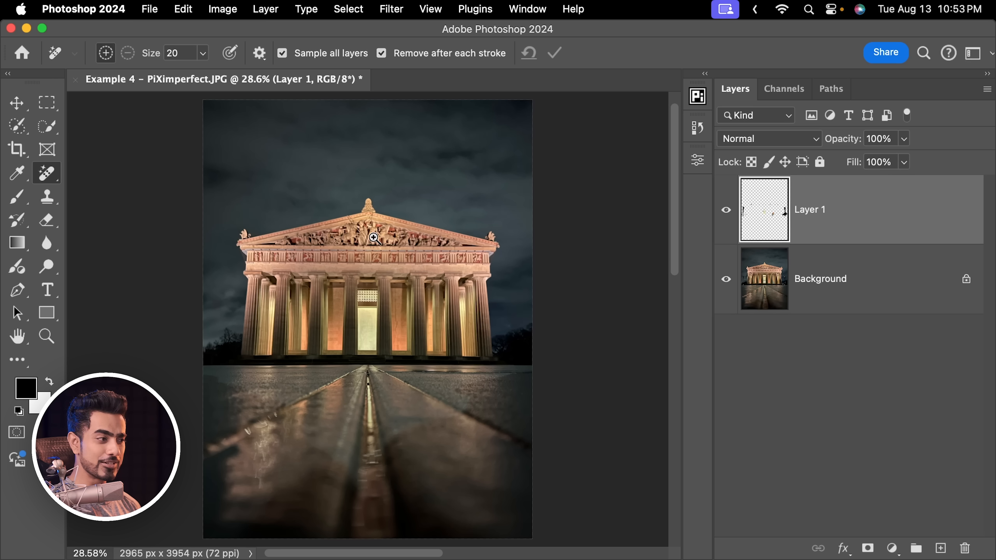
pyautogui.moveTo(371, 237); pyautogui.dragTo(394, 231)
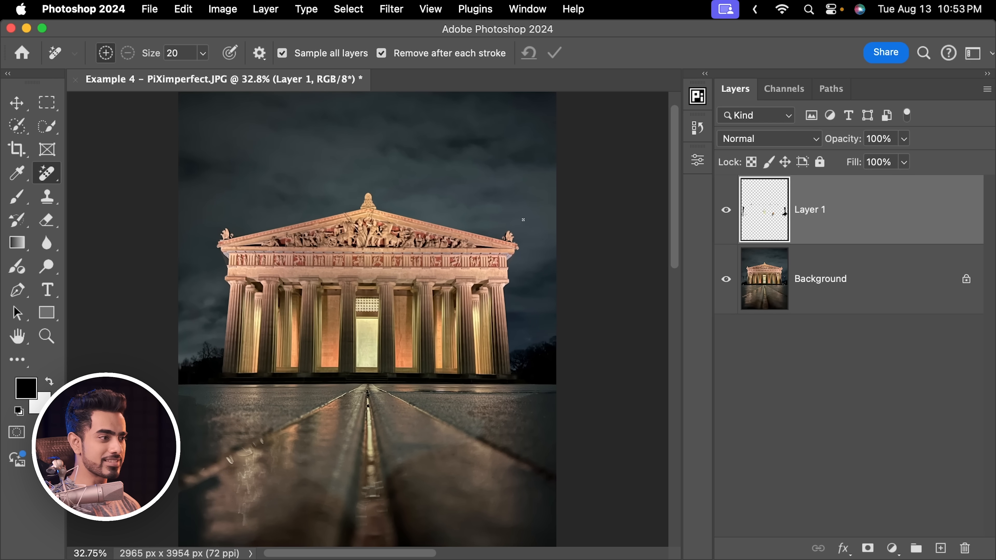
pyautogui.click(726, 210)
pyautogui.click(727, 210)
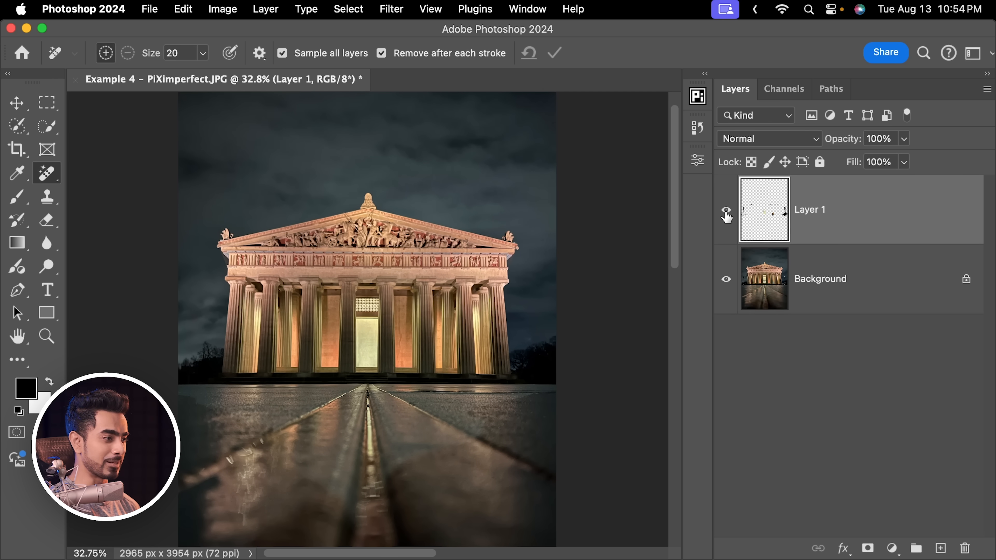
pyautogui.click(726, 211)
pyautogui.click(726, 211)
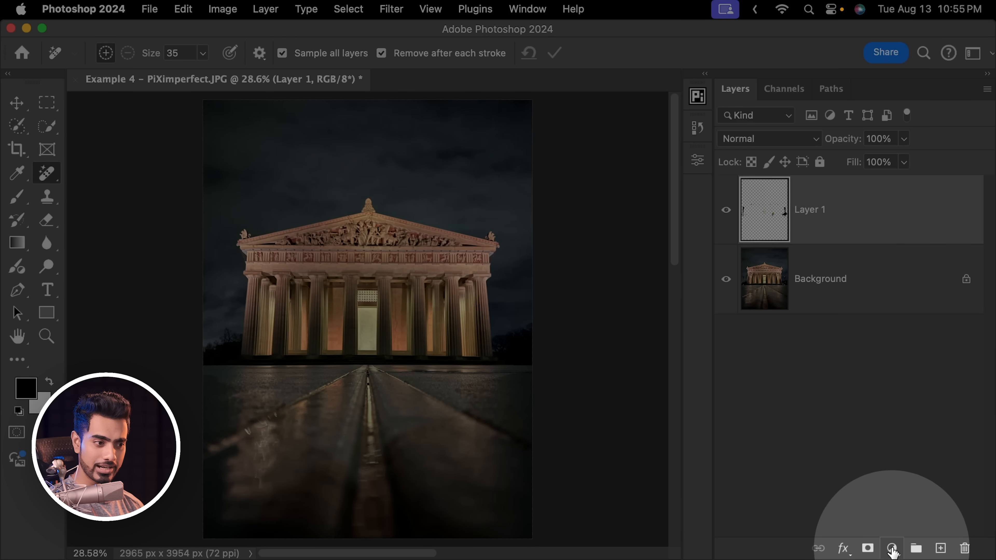
# Add a Color Lookup adjustment layer above the retouched temple photo
pyautogui.click(891, 554)
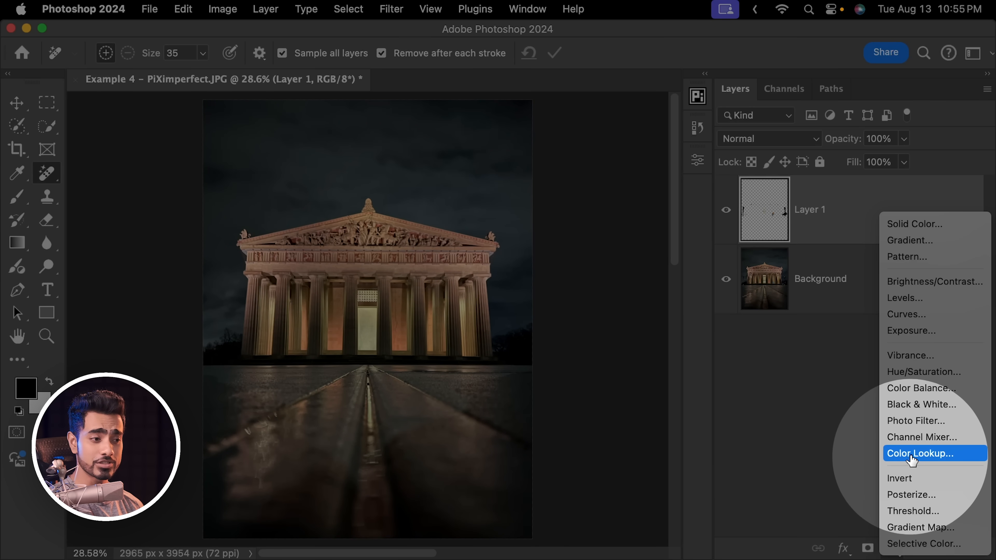
pyautogui.click(911, 464)
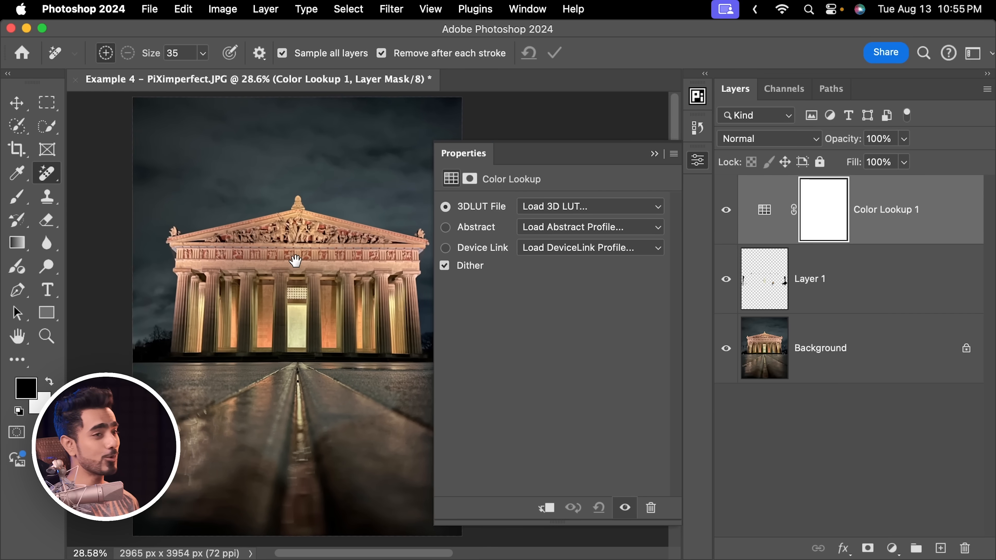
pyautogui.moveTo(295, 260); pyautogui.dragTo(307, 267)
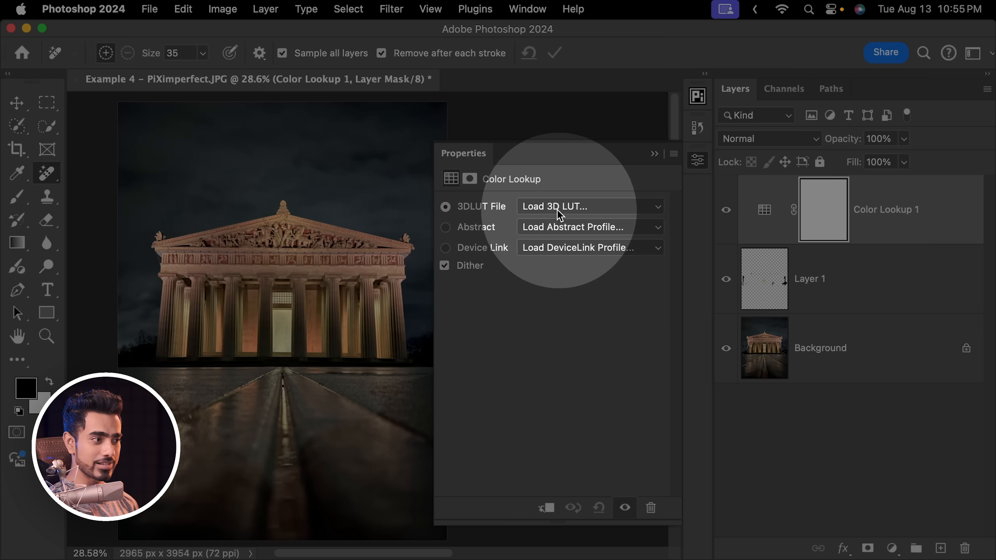
# Apply the EdgyAmber.3DL 3D LUT to the Color Lookup adjustment layer and fit the whole photo in view
pyautogui.click(547, 207)
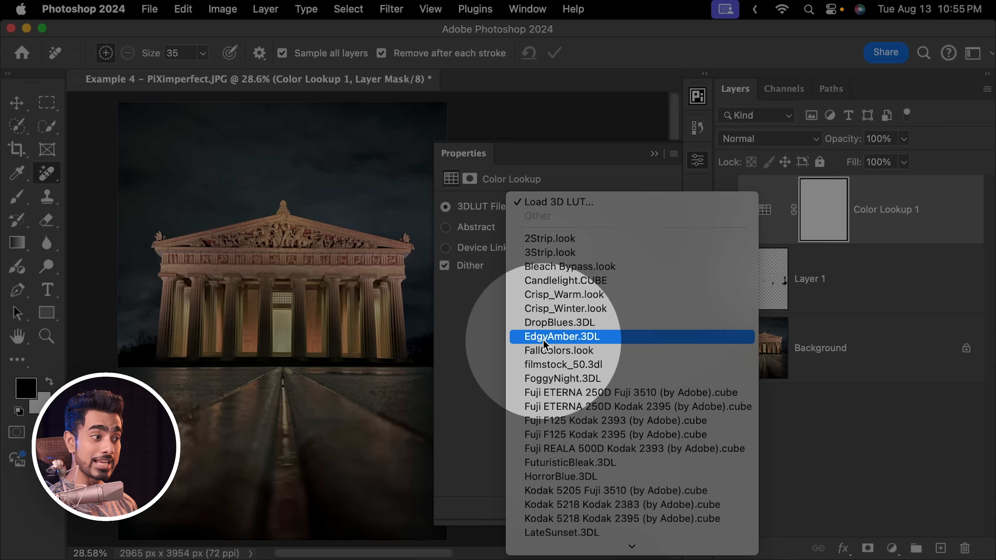
pyautogui.click(562, 336)
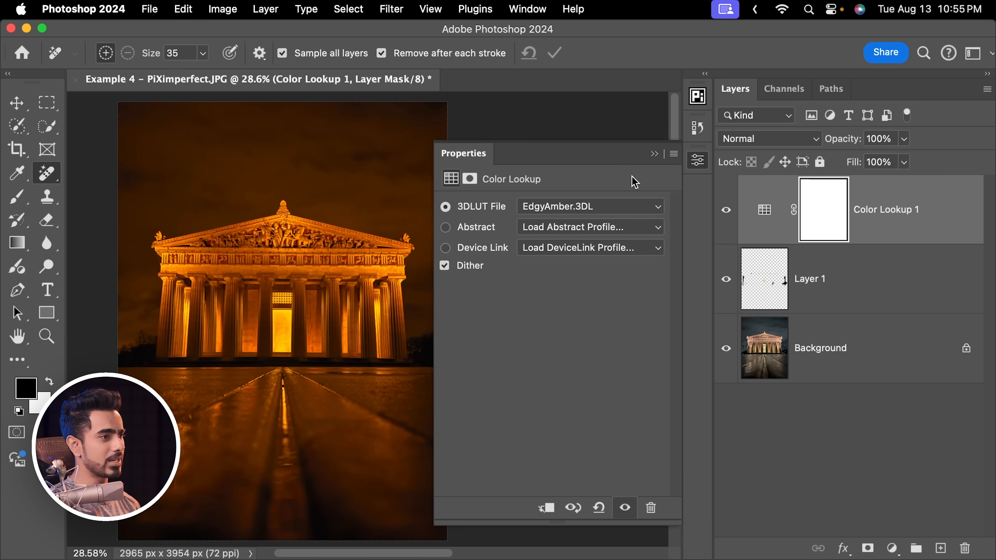
pyautogui.click(655, 155)
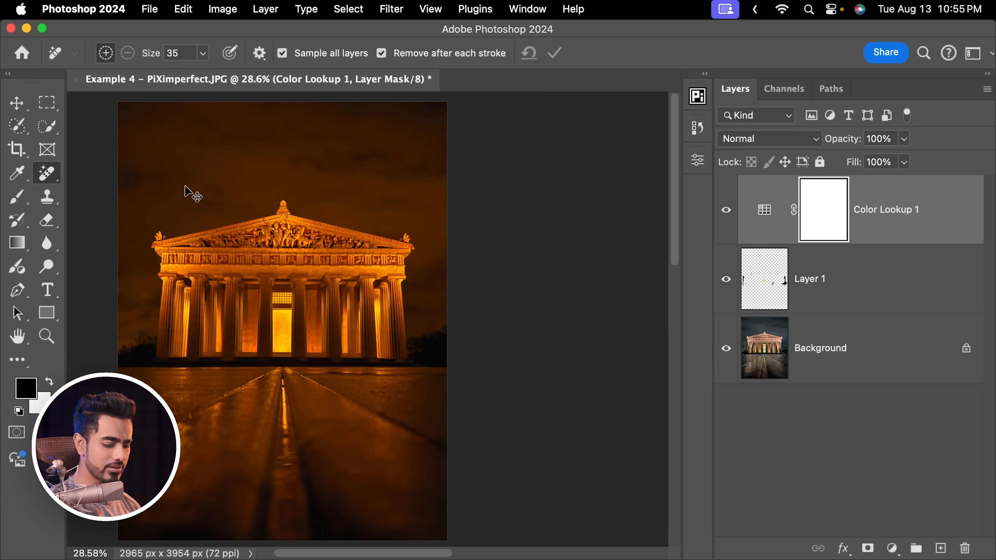
pyautogui.press('super+0')
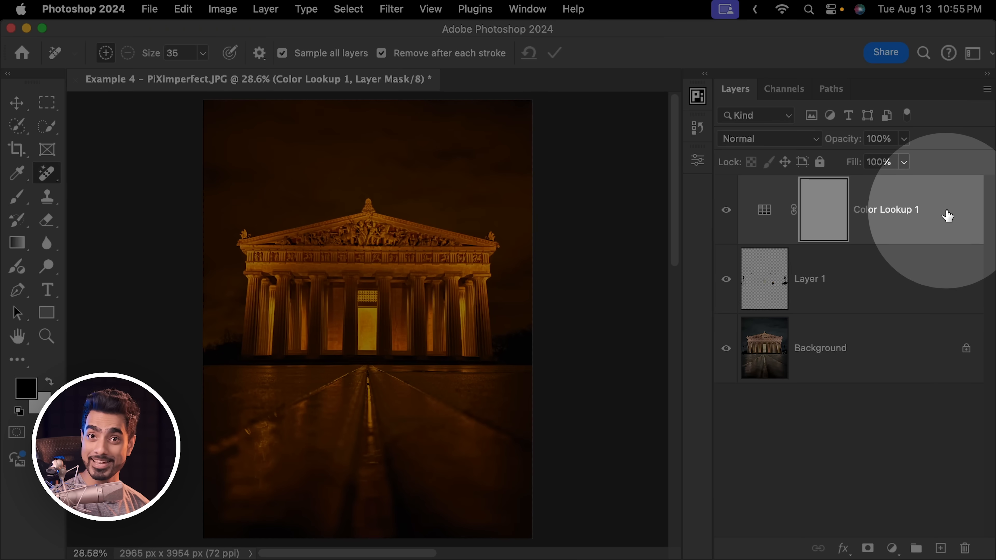
# Split the Color Lookup layer's Blend If black point for the underlying layer to 0 / 255 and set the layer's opacity to 60%
pyautogui.doubleClick(952, 215)
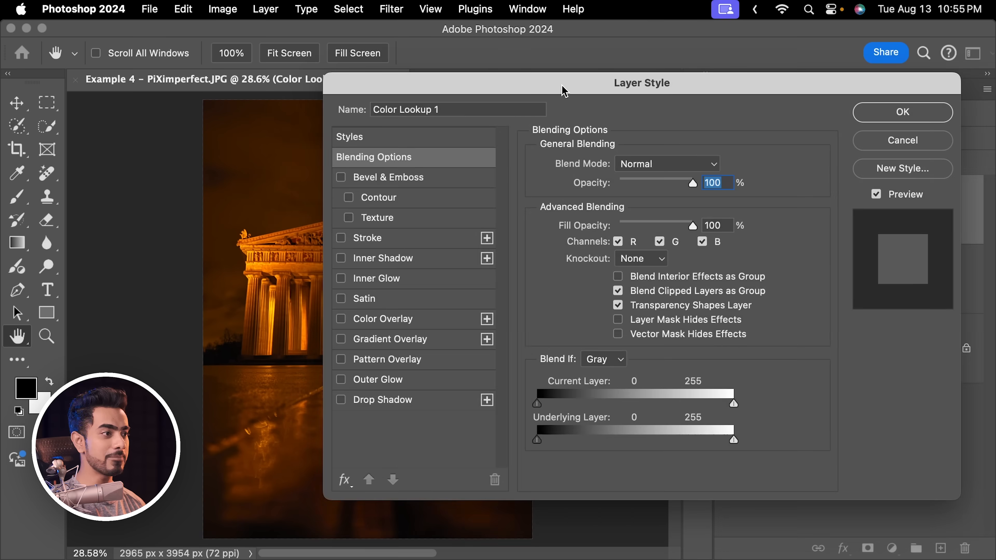
pyautogui.moveTo(562, 89); pyautogui.dragTo(743, 101)
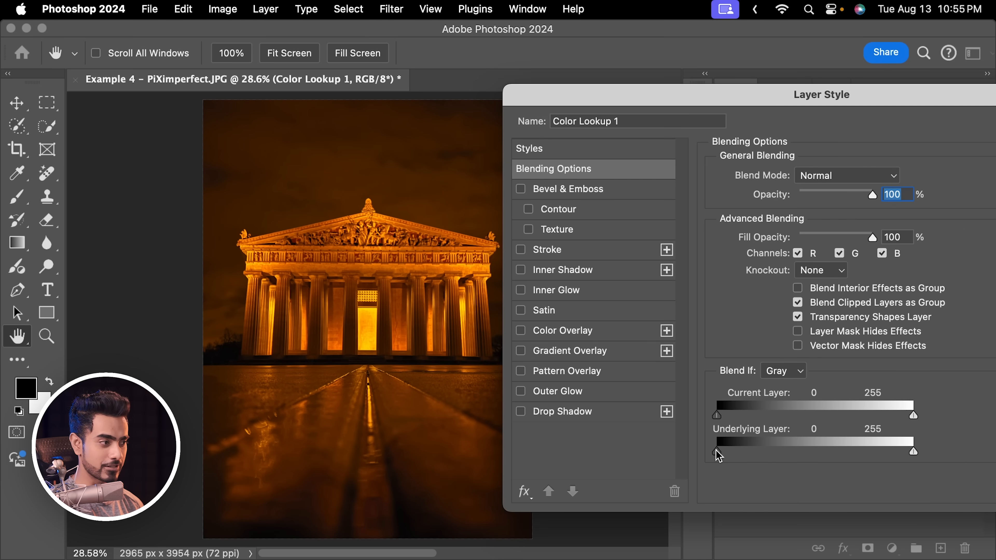
pyautogui.moveTo(718, 454); pyautogui.dragTo(801, 454)
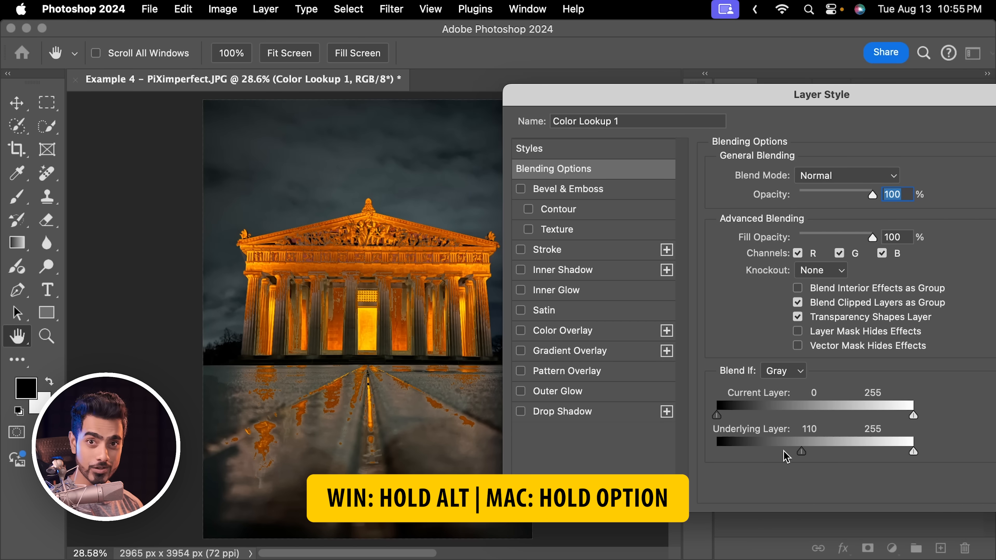
pyautogui.moveTo(802, 452); pyautogui.dragTo(863, 452)
pyautogui.moveTo(801, 452); pyautogui.dragTo(740, 452)
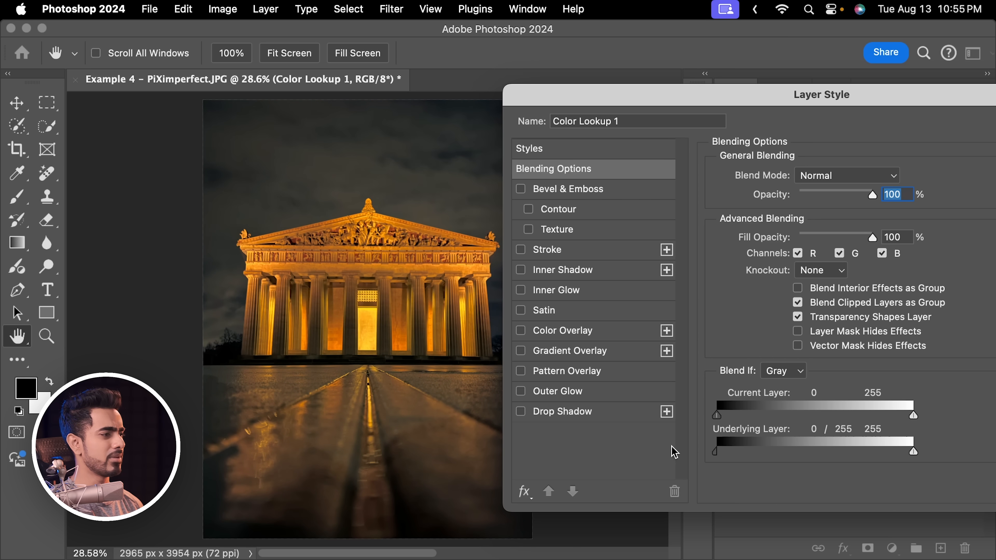
pyautogui.click(824, 122)
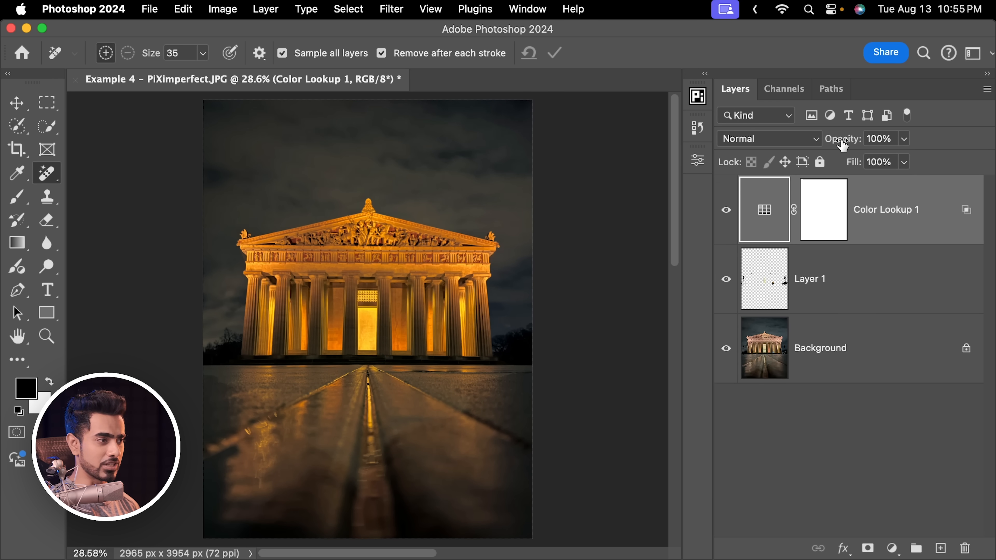
pyautogui.moveTo(842, 145); pyautogui.dragTo(788, 146)
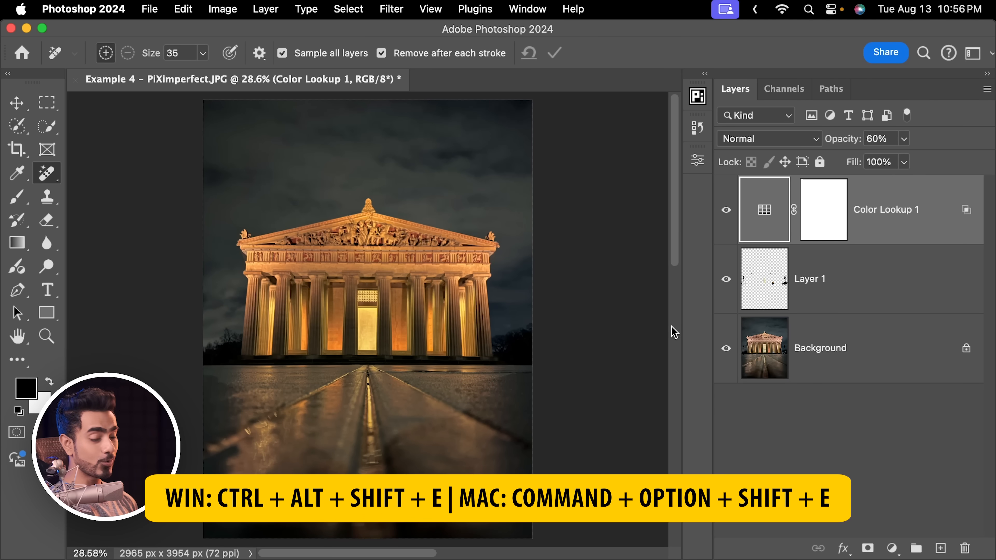
# Stamp all visible layers into a new top layer, convert it for smart filters and open it in the Camera Raw Filter
pyautogui.press('super+alt+shift+e')
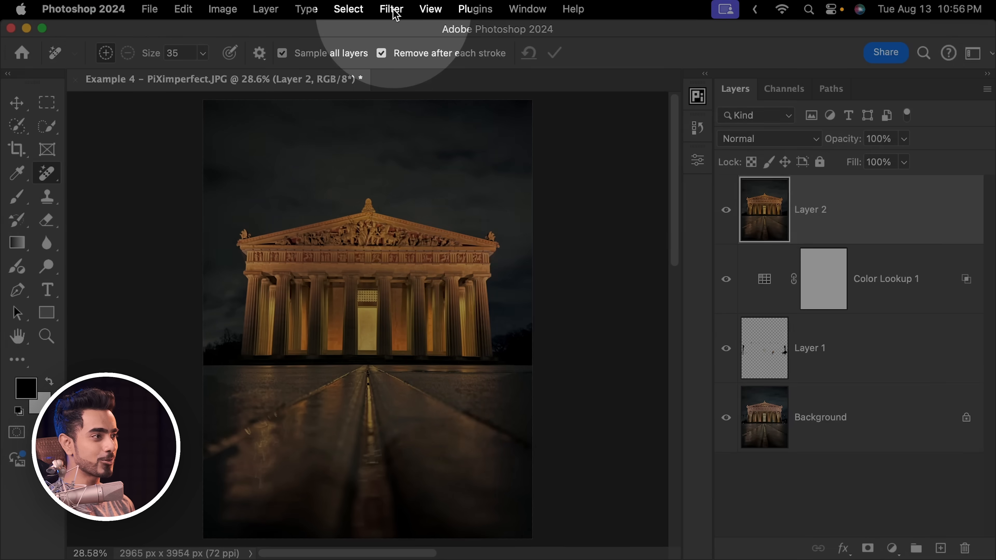
pyautogui.click(392, 9)
pyautogui.click(430, 116)
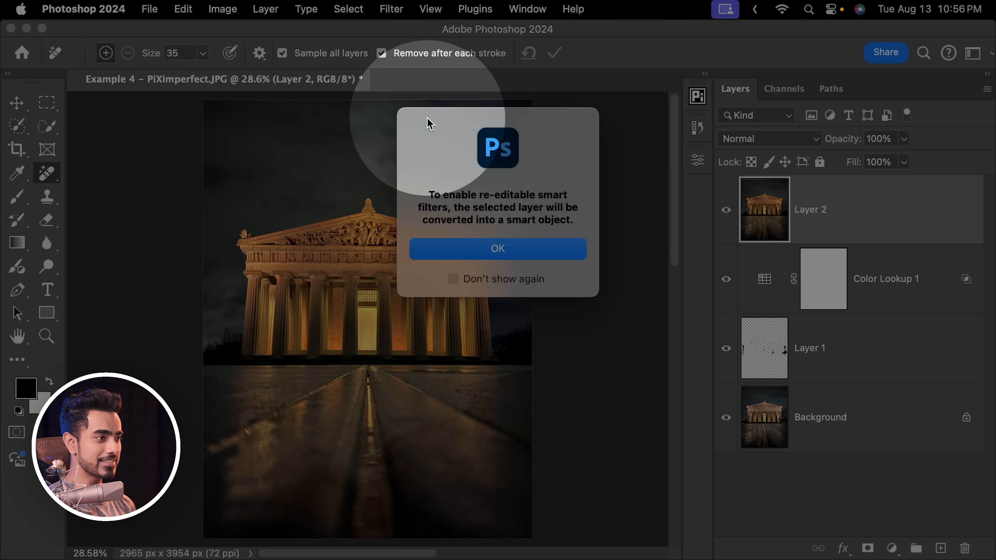
pyautogui.click(495, 248)
pyautogui.click(391, 10)
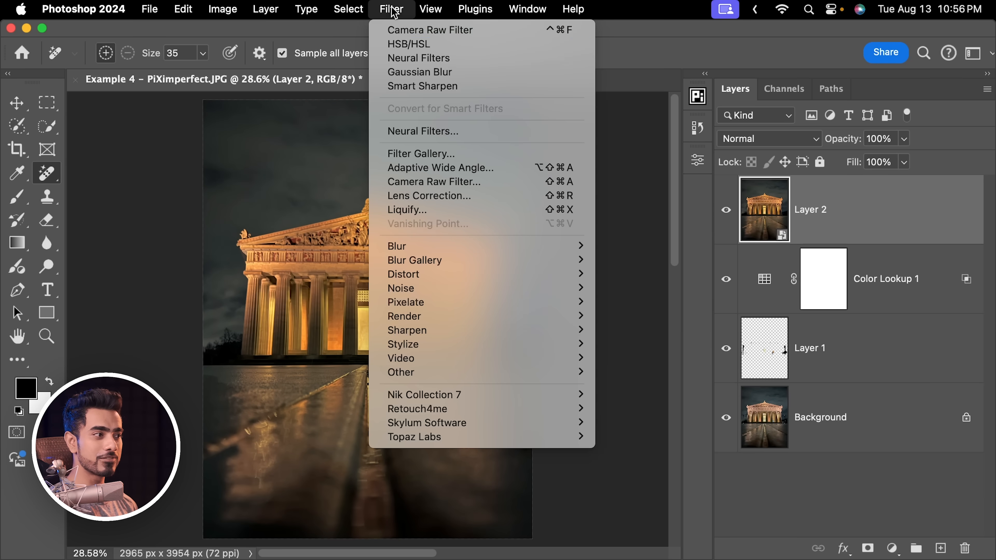
pyautogui.click(428, 184)
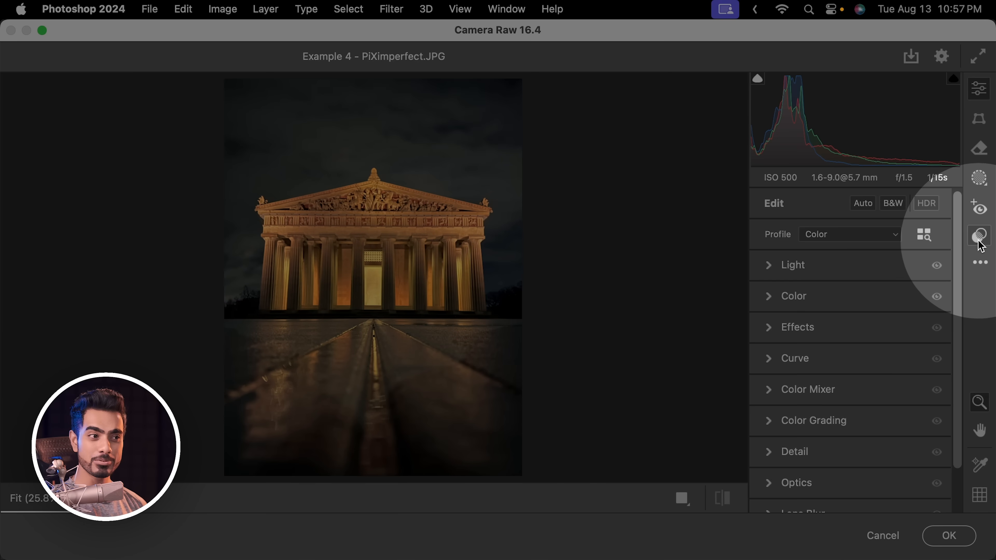
# Apply the Adaptive: Subject preset Warm Pop and the Adaptive: Sky preset Blue Drama to the temple photo
pyautogui.click(979, 236)
pyautogui.moveTo(957, 267); pyautogui.dragTo(956, 283)
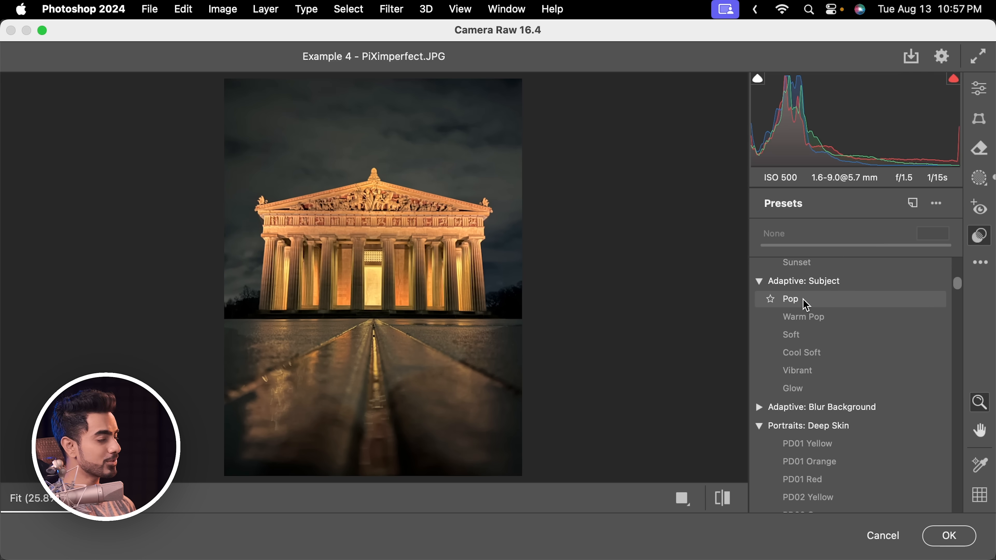
pyautogui.click(814, 320)
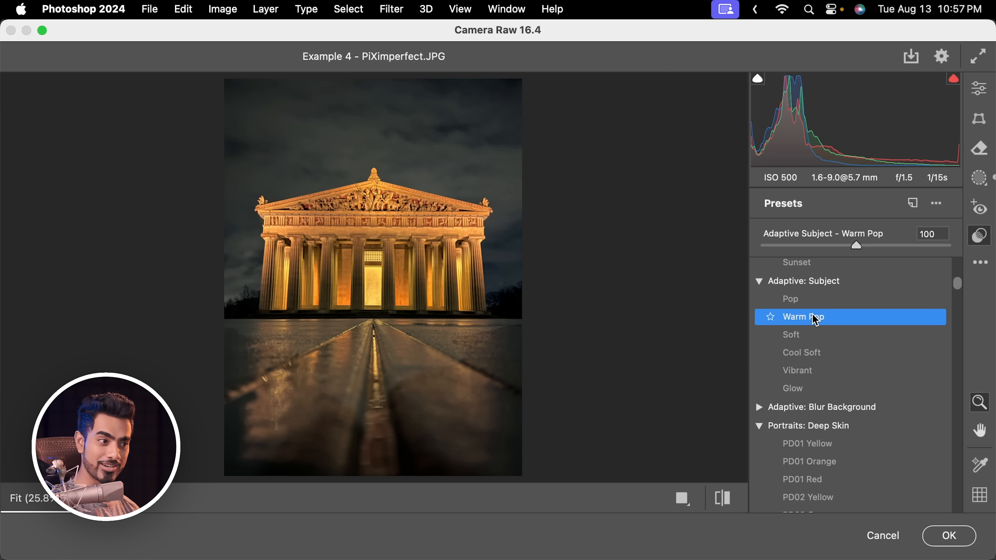
pyautogui.scroll(5, 960, 281)
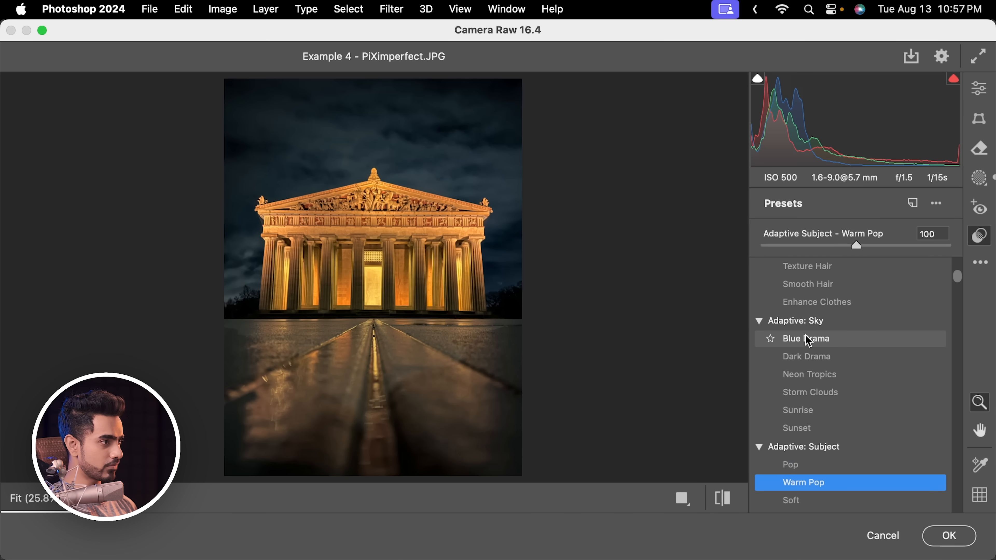
pyautogui.click(817, 346)
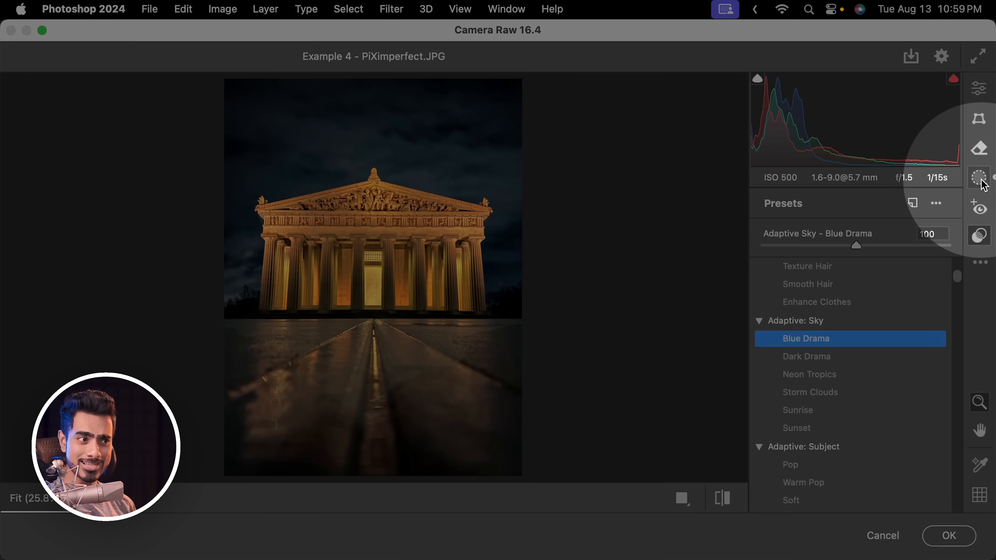
# Brighten the Blue Drama sky mask by raising its exposure slightly, and set its clarity to +82
pyautogui.click(981, 180)
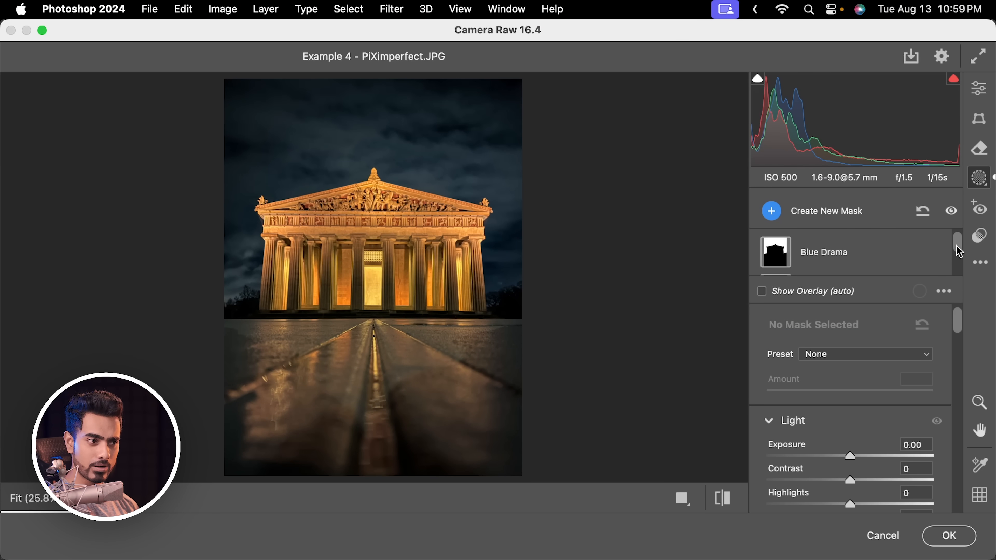
pyautogui.click(833, 257)
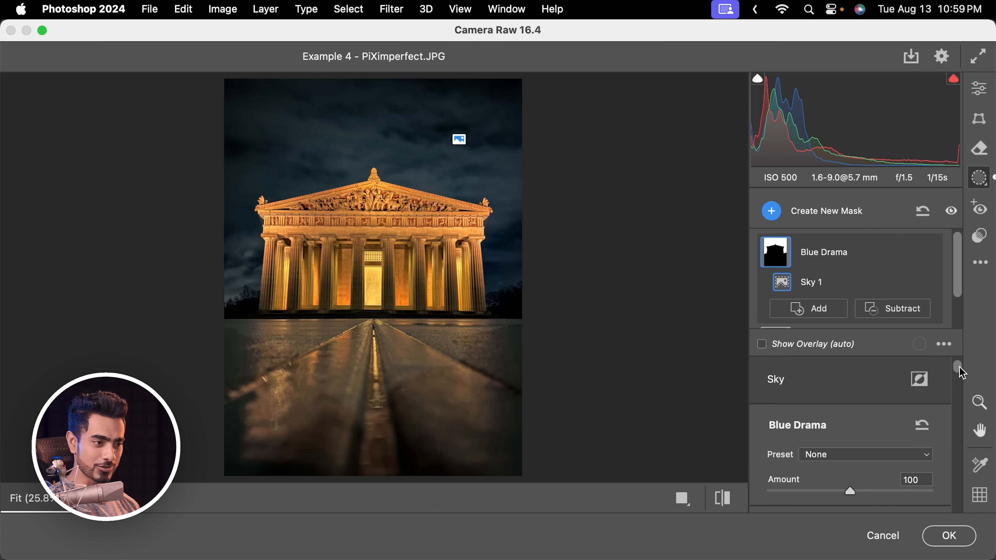
pyautogui.scroll(-1, 963, 373)
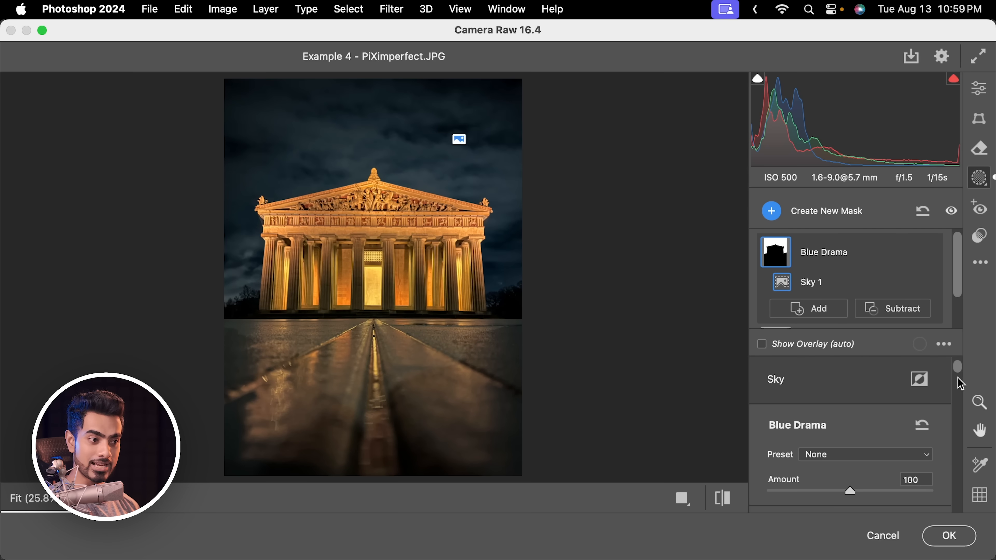
pyautogui.scroll(-1, 960, 382)
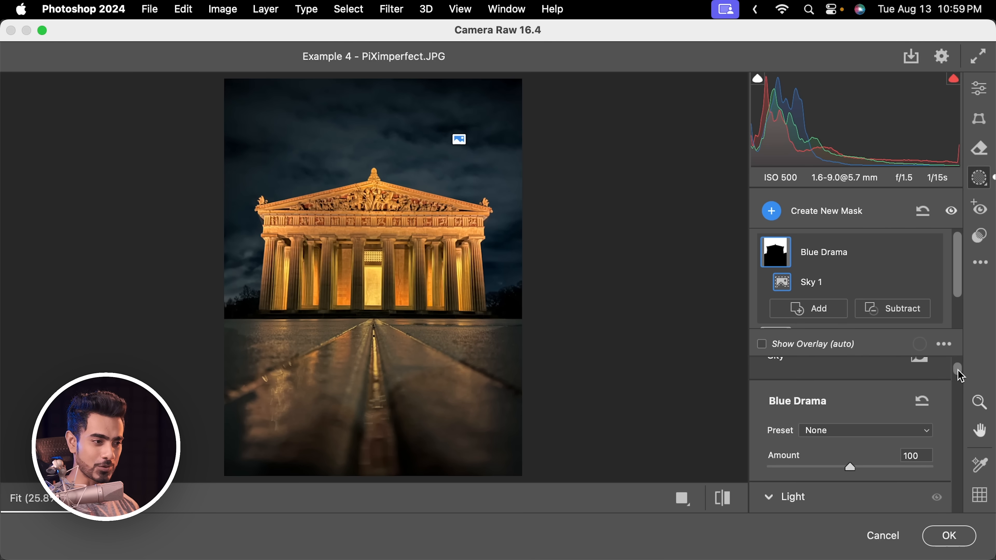
pyautogui.moveTo(960, 376); pyautogui.dragTo(959, 390)
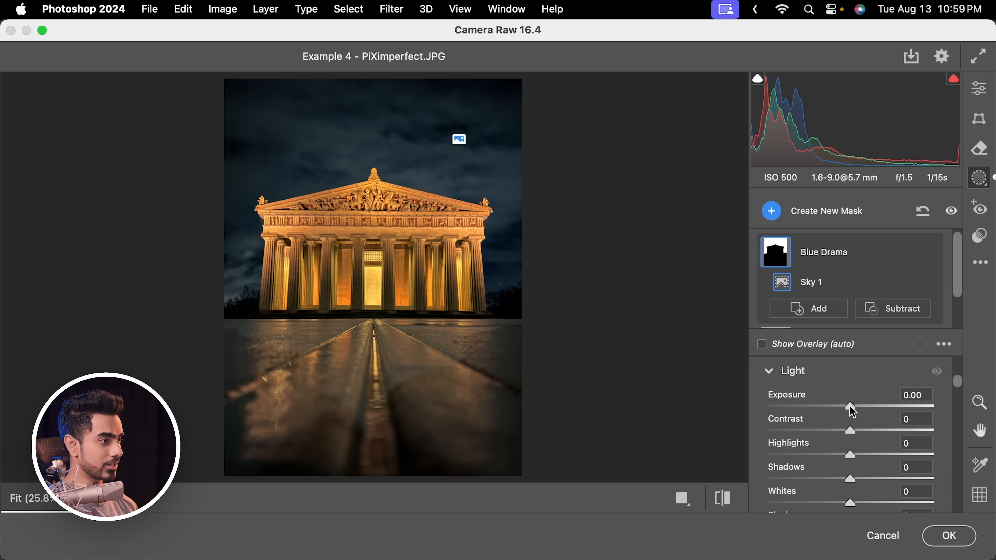
pyautogui.moveTo(851, 410); pyautogui.dragTo(858, 431)
pyautogui.moveTo(959, 393); pyautogui.dragTo(957, 467)
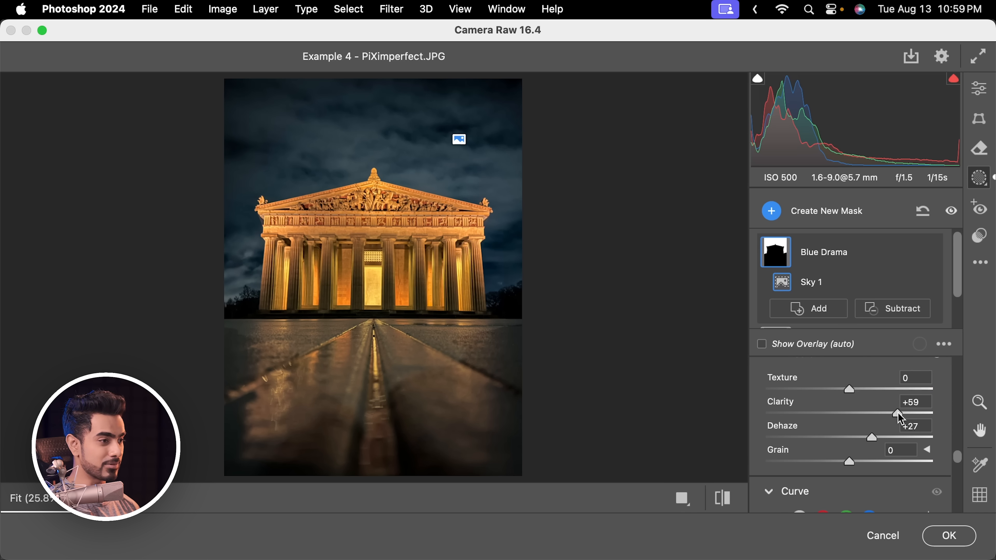
pyautogui.moveTo(899, 418); pyautogui.dragTo(925, 419)
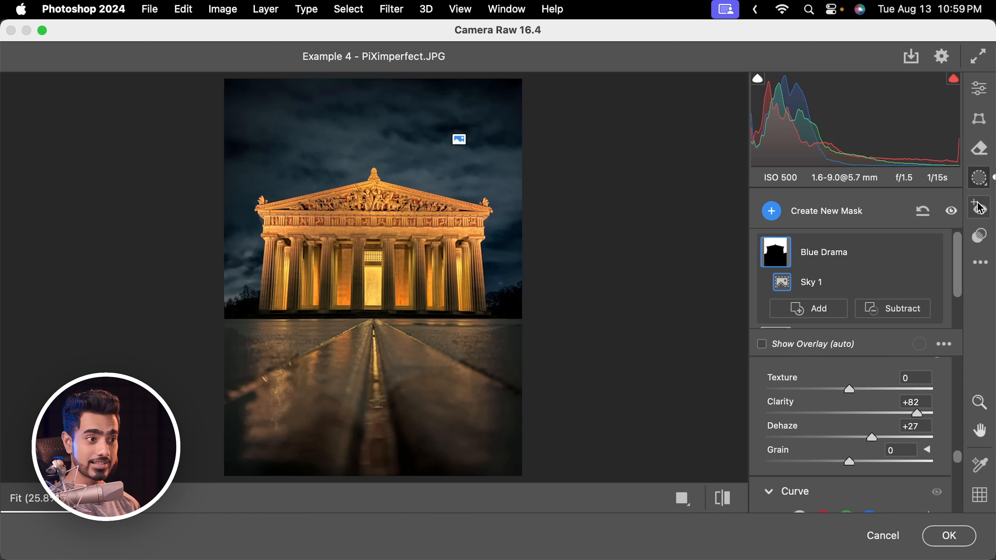
# Apply the Subject: Food preset FD07 at an amount of 56 and commit the Camera Raw Filter
pyautogui.click(979, 235)
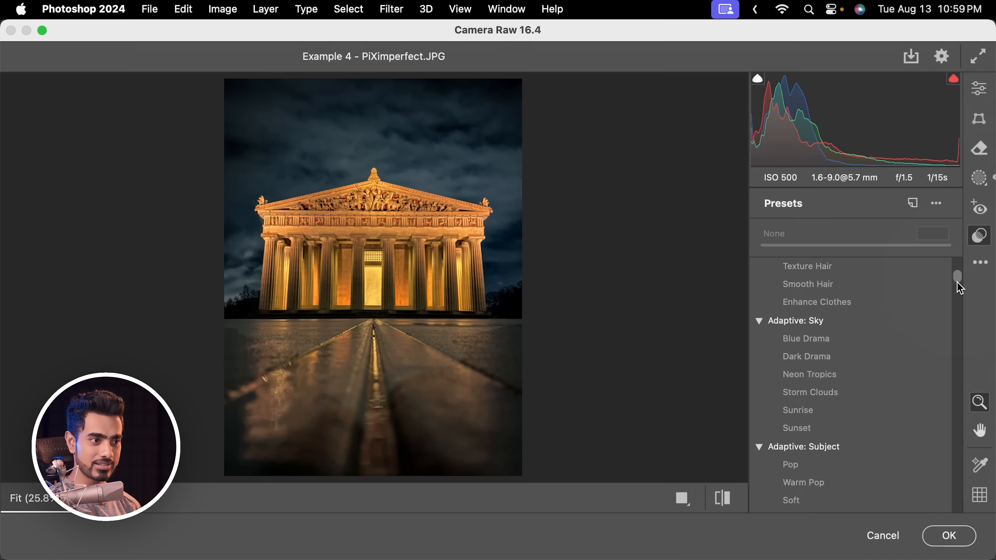
pyautogui.moveTo(957, 278); pyautogui.dragTo(958, 435)
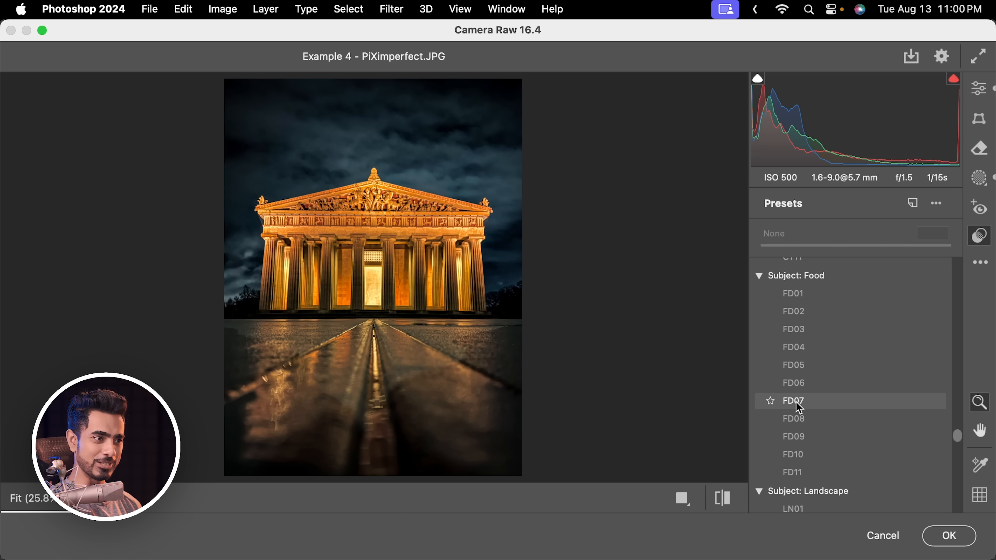
pyautogui.click(799, 408)
pyautogui.moveTo(855, 245); pyautogui.dragTo(813, 248)
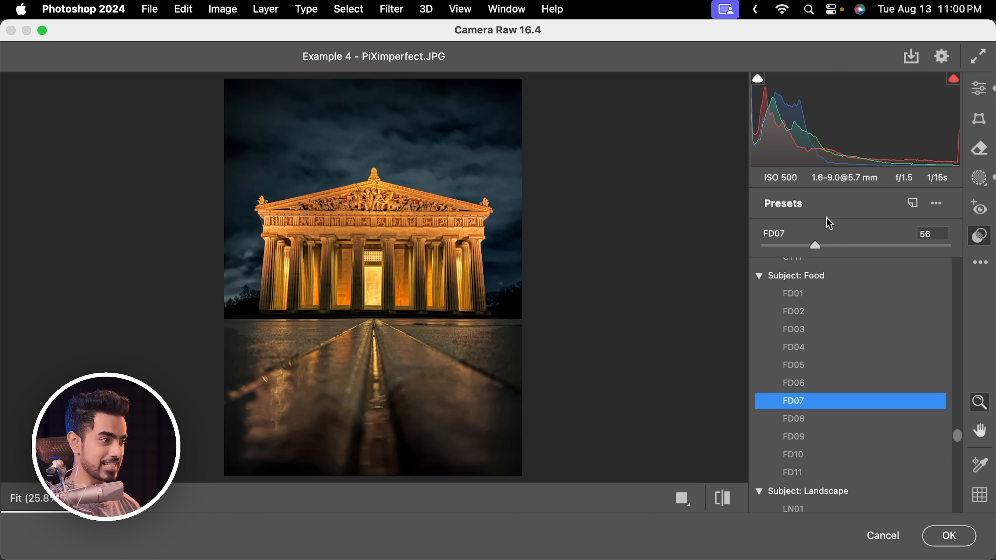
pyautogui.click(948, 536)
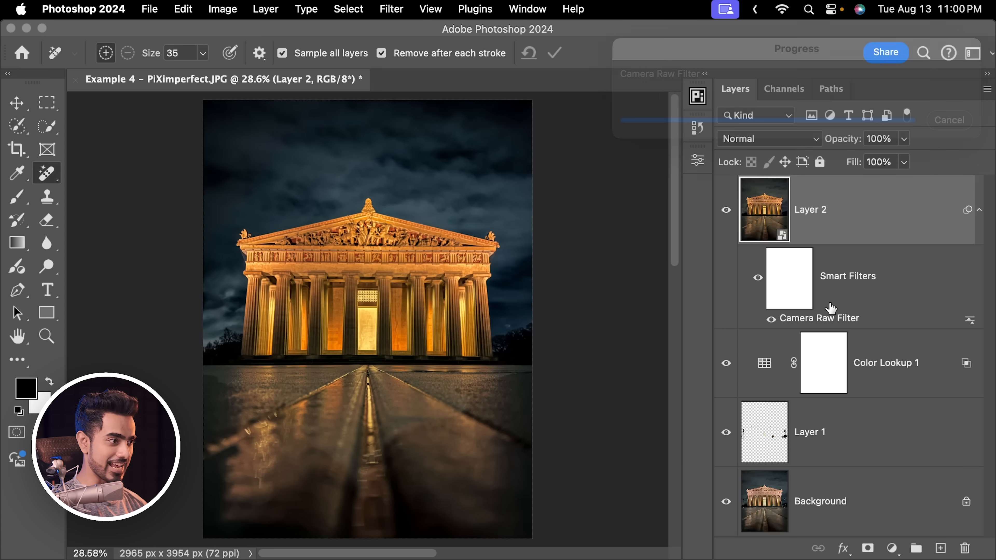
# Compare the finished temple photo with the original Background layer by toggling all the other layers
pyautogui.keyDown('alt'); pyautogui.click(727, 503); pyautogui.keyUp('alt')
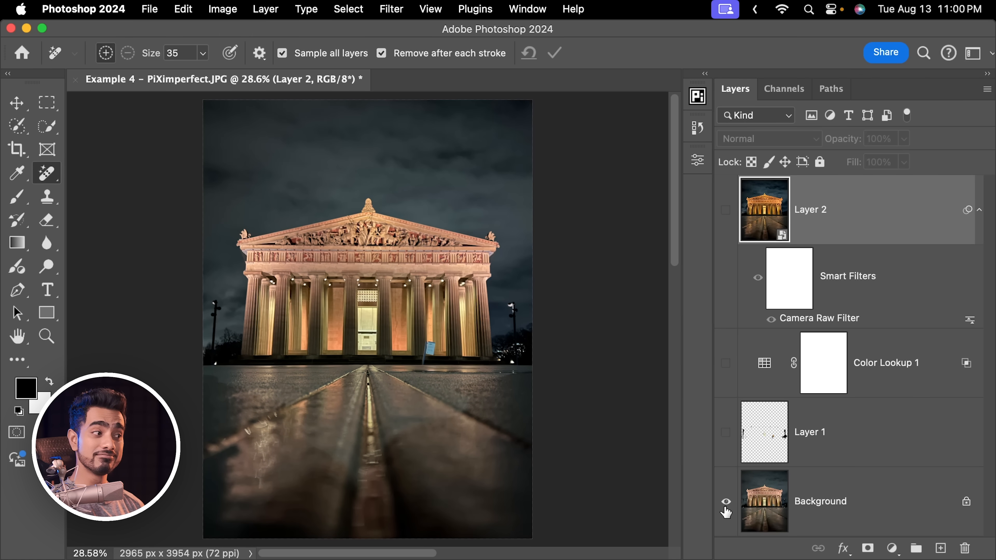
pyautogui.keyDown('alt'); pyautogui.click(726, 504); pyautogui.keyUp('alt')
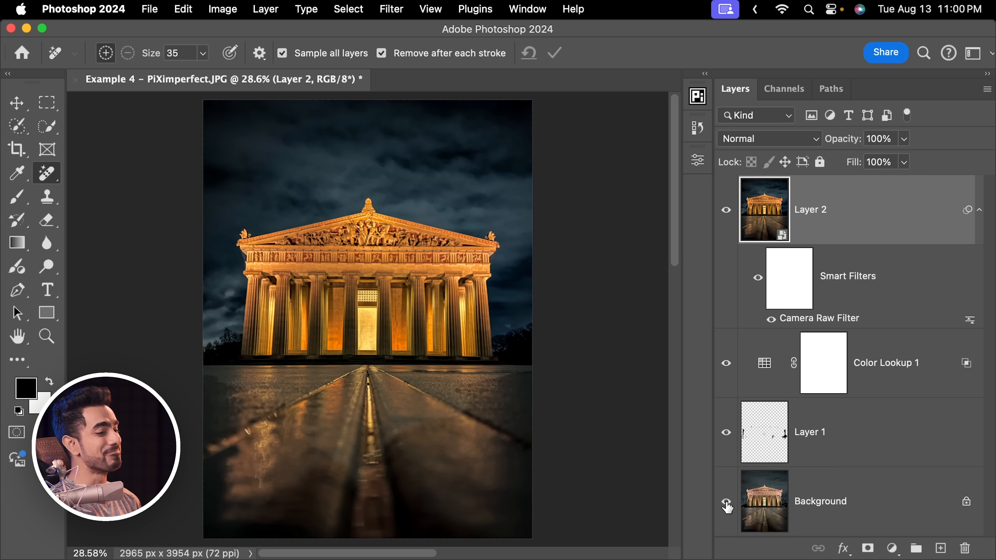
pyautogui.keyDown('alt'); pyautogui.click(726, 504); pyautogui.keyUp('alt')
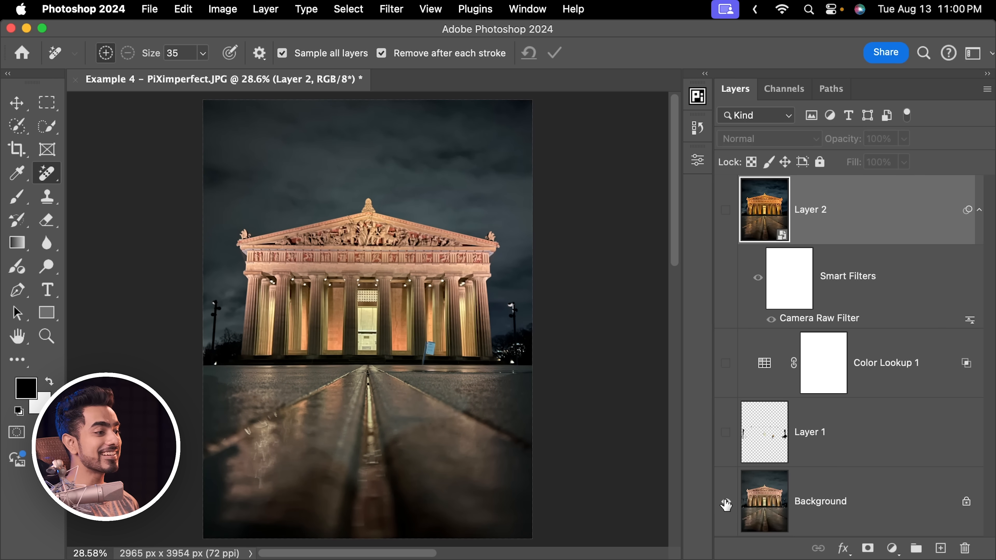
pyautogui.keyDown('alt'); pyautogui.click(727, 505); pyautogui.keyUp('alt')
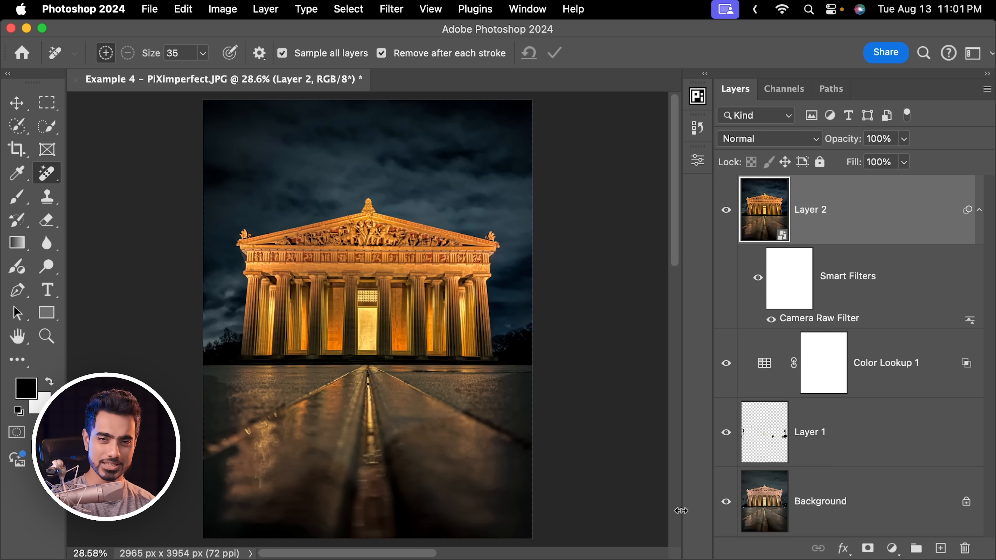
pyautogui.moveTo(843, 139); pyautogui.dragTo(984, 112)
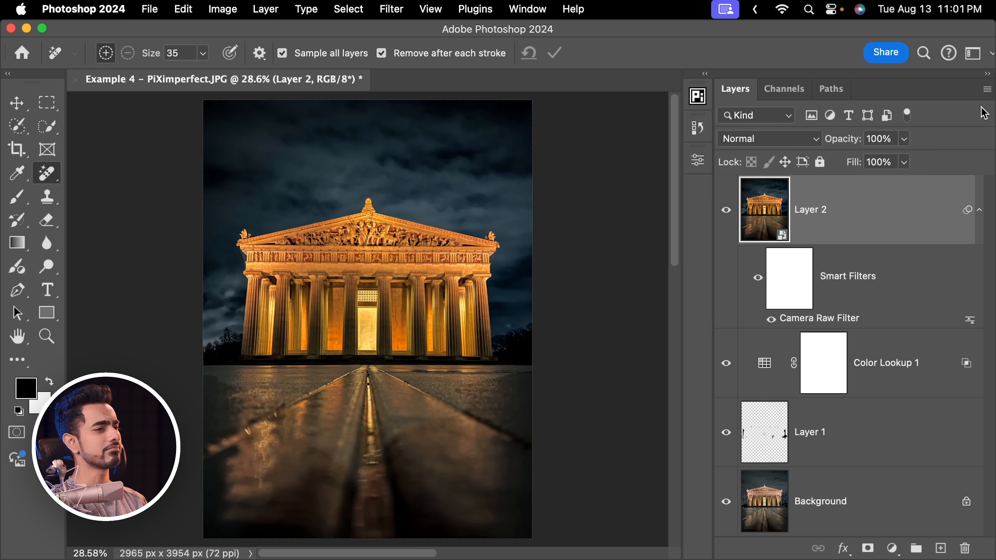